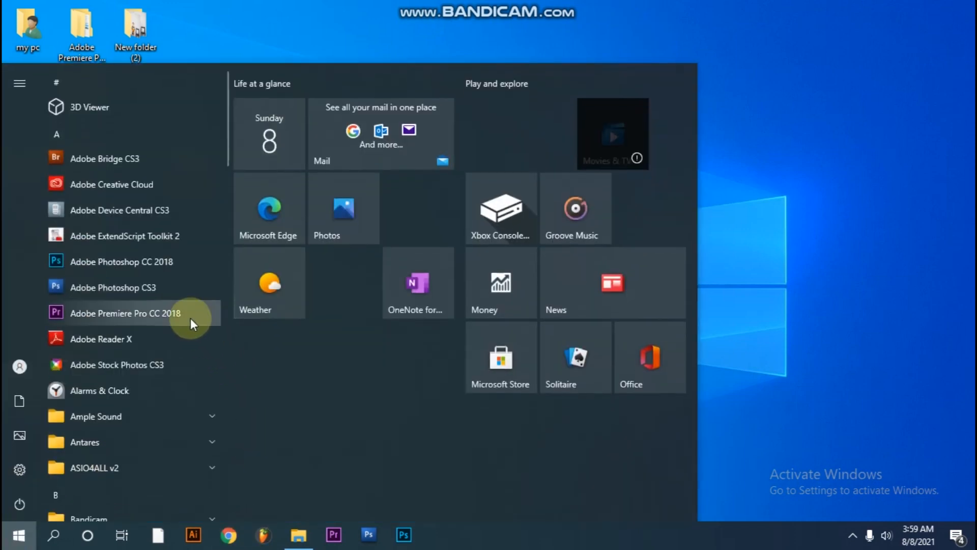
Step: Launch Adobe Photoshop CC 2018 and browse for an image to open, reaching the All Photo folder on drive E
{"action": "left_click", "coordinate": [141, 264]}
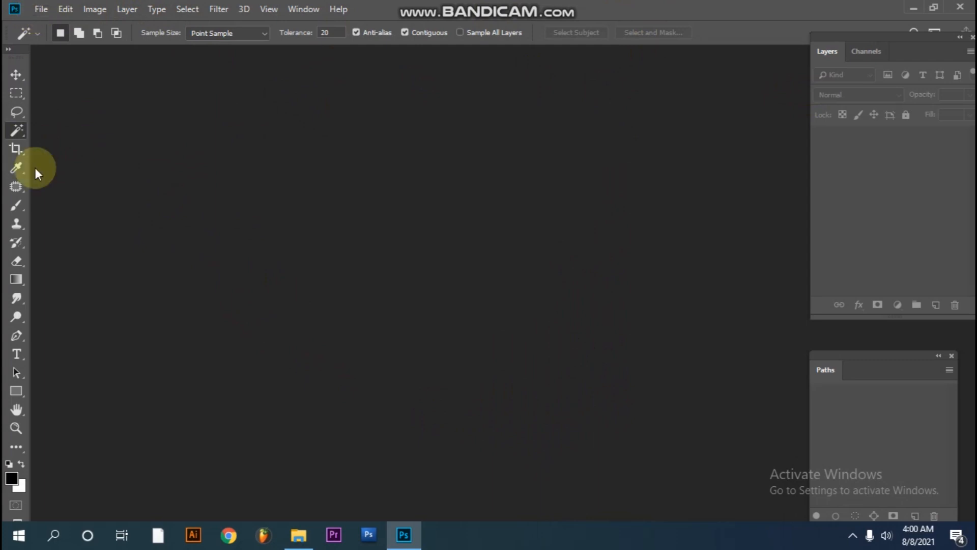
{"action": "left_click", "coordinate": [42, 9]}
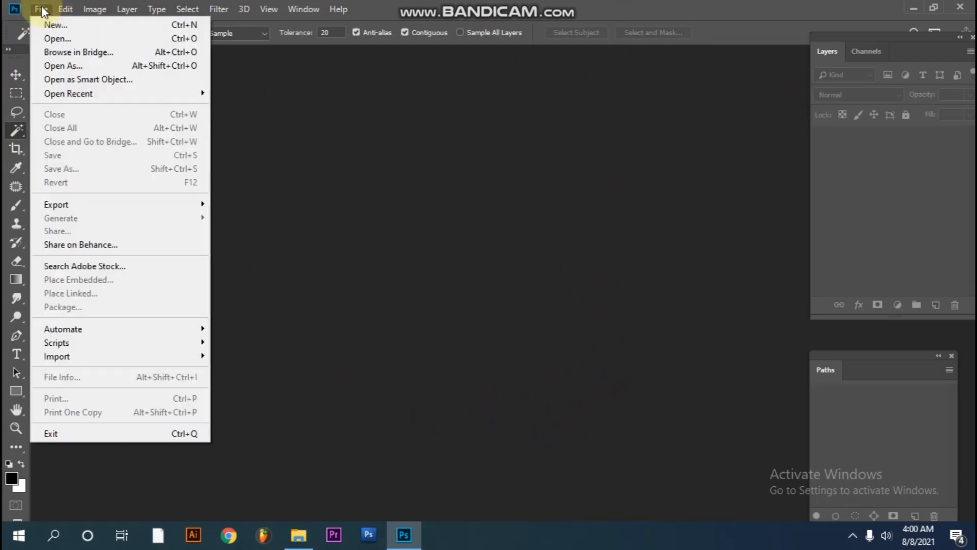
{"action": "left_click", "coordinate": [74, 39]}
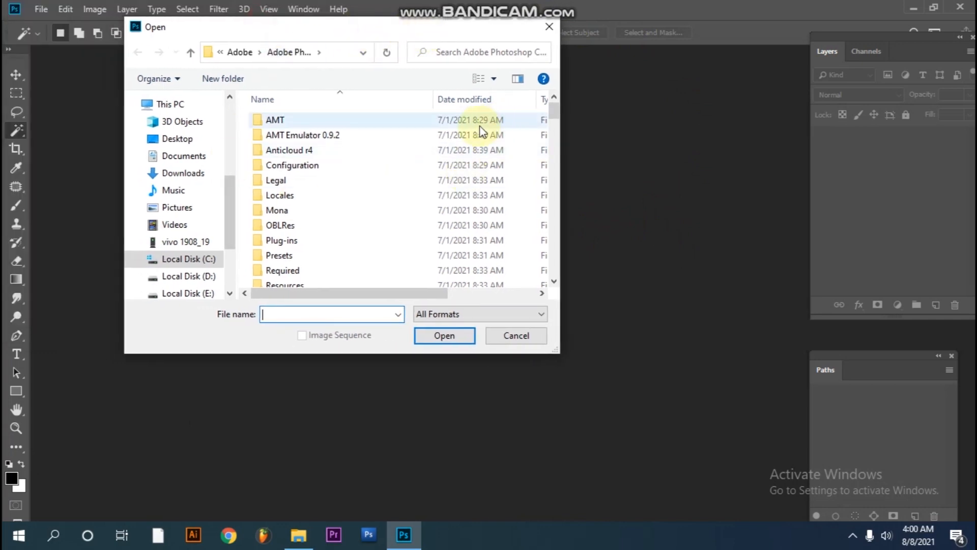
{"action": "scroll", "coordinate": [214, 183], "scroll_direction": "down", "scroll_amount": 1}
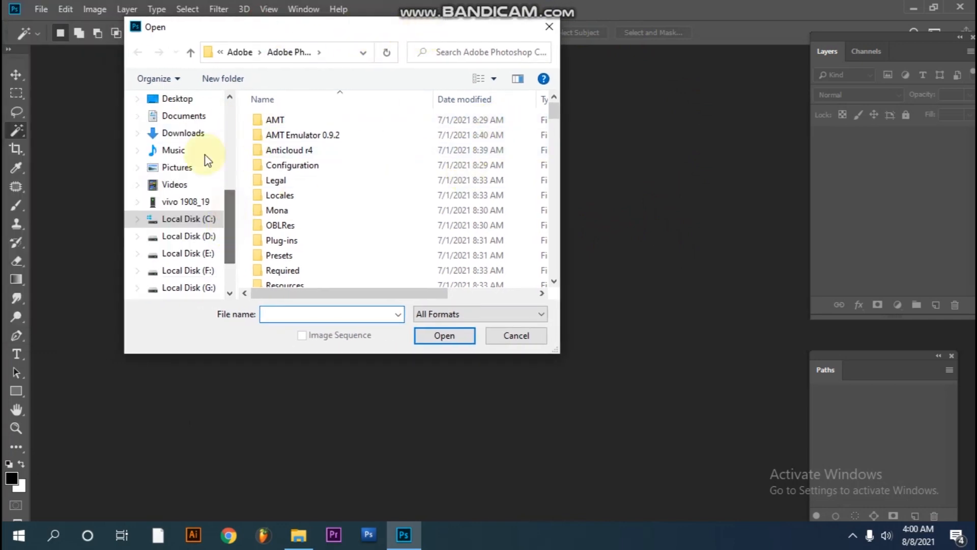
{"action": "left_click", "coordinate": [179, 236]}
{"action": "left_click", "coordinate": [176, 252]}
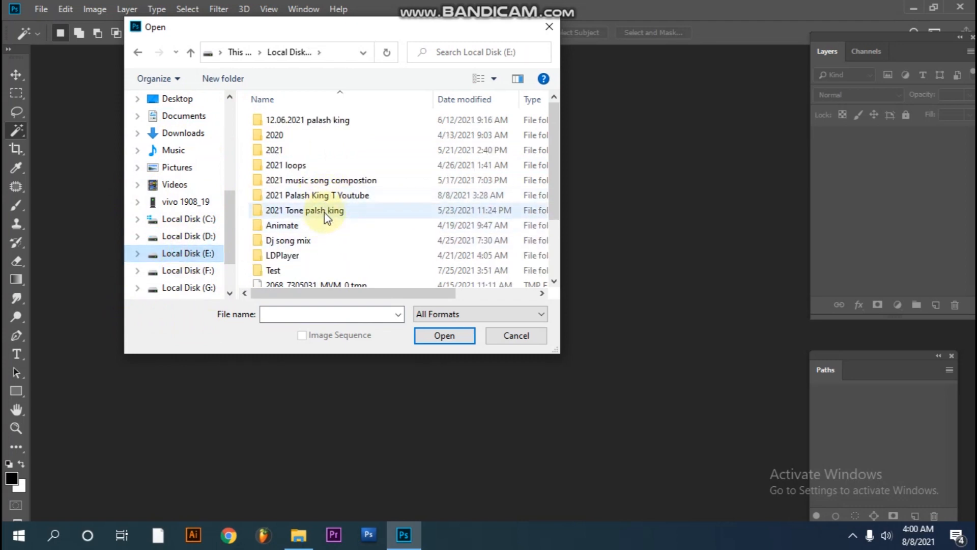
{"action": "double_click", "coordinate": [329, 196]}
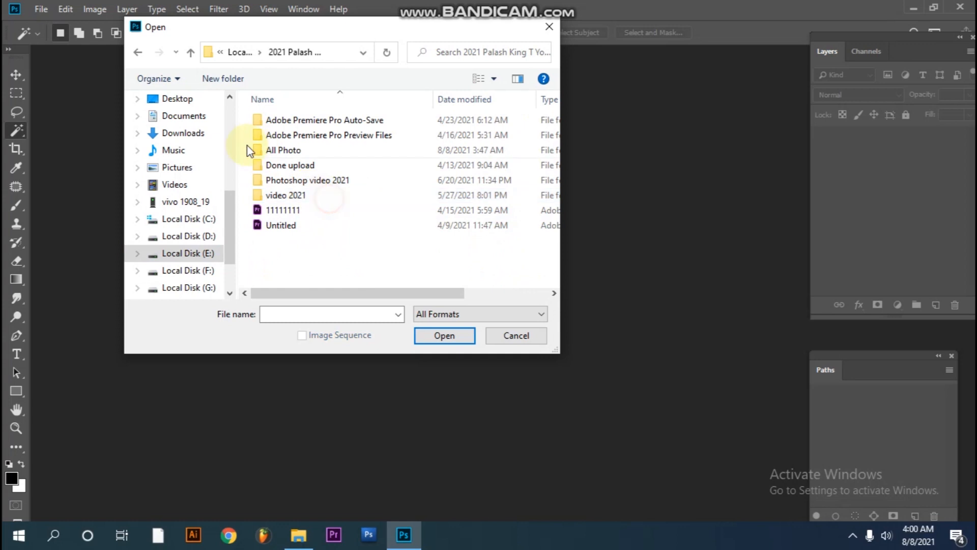
{"action": "double_click", "coordinate": [355, 152]}
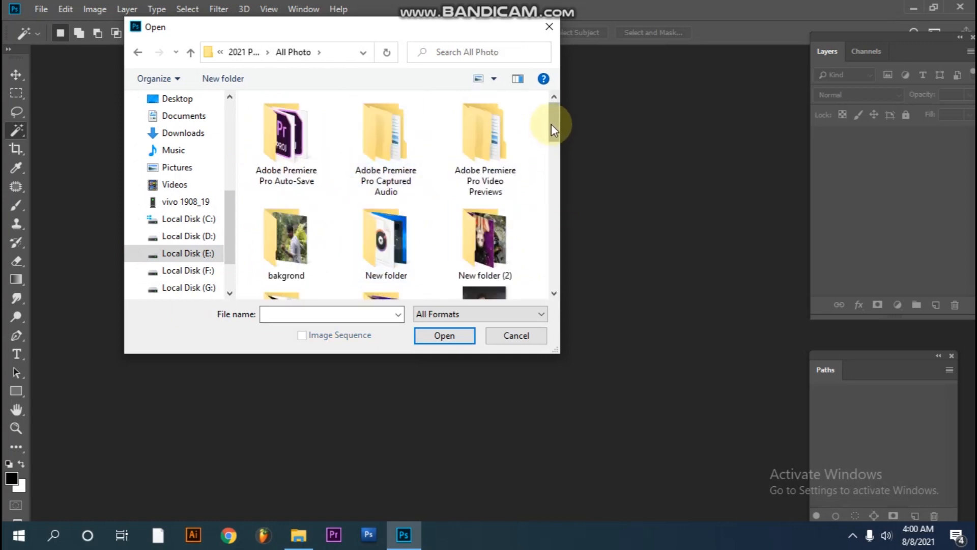
Step: Open the Pexels photo numbered 1121665, the man leaning on a motorcycle, from New folder (2)
{"action": "scroll", "coordinate": [555, 130], "scroll_direction": "down", "scroll_amount": 1}
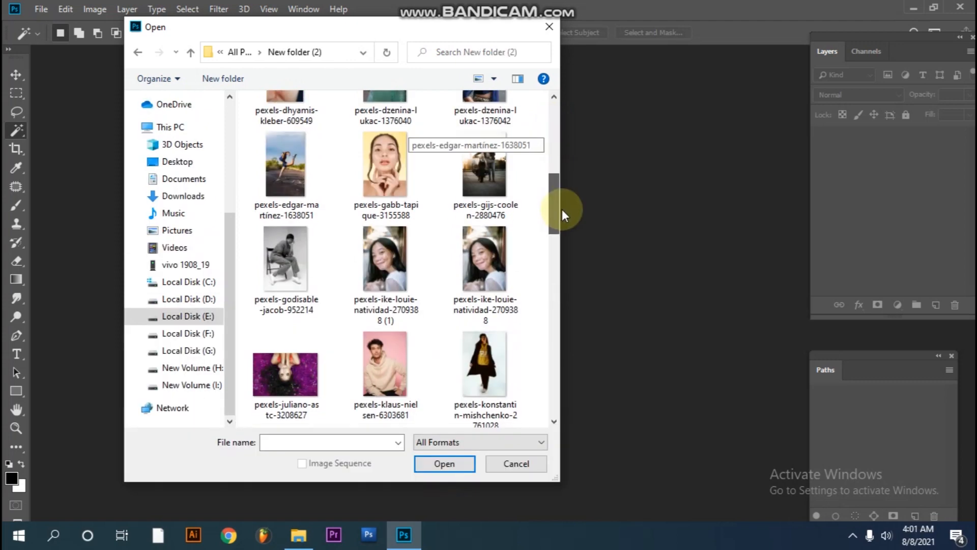
{"action": "left_click_drag", "start_coordinate": [562, 209], "coordinate": [559, 276]}
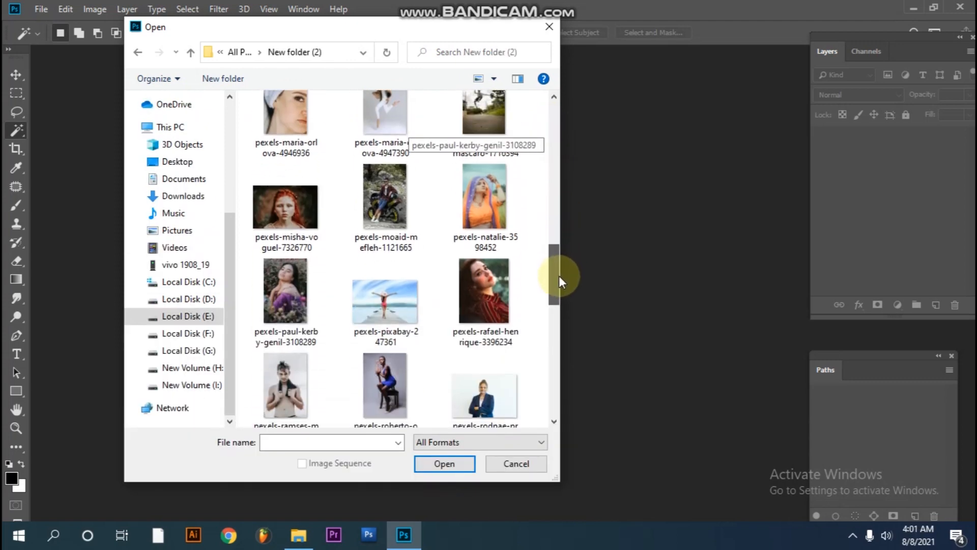
{"action": "left_click", "coordinate": [393, 206]}
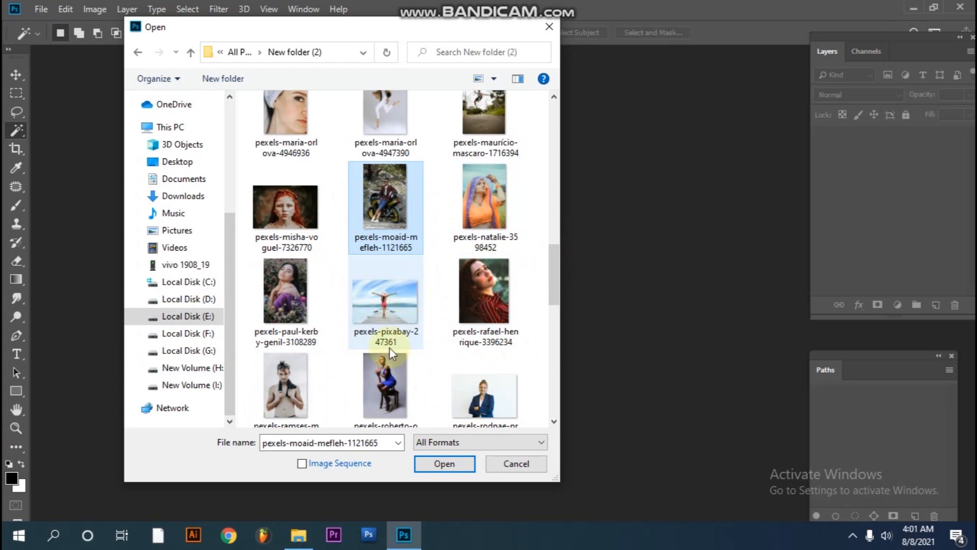
{"action": "left_click", "coordinate": [455, 463]}
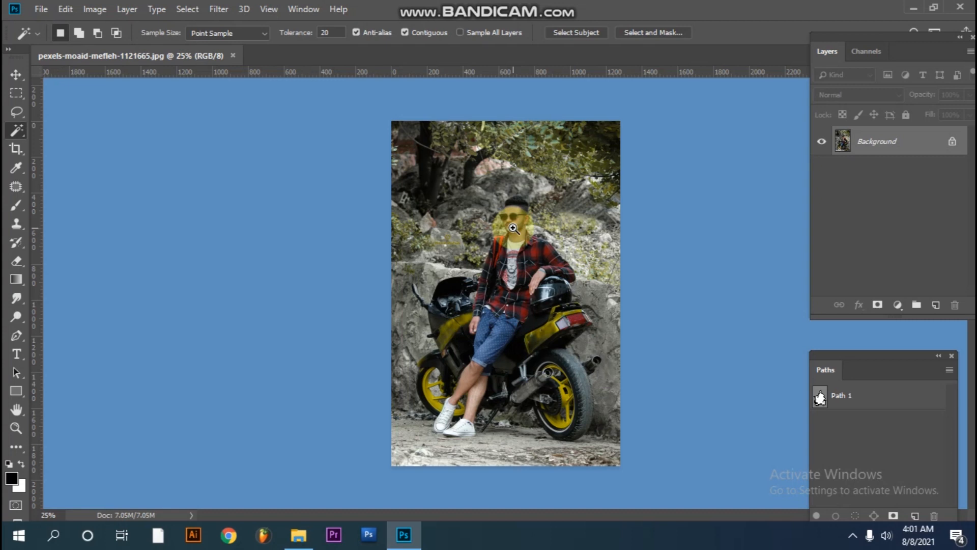
Step: Examine the photo up close, from the man's face and plaid shirt down to the helmet and motorcycle
{"action": "left_click", "coordinate": [513, 228]}
{"action": "left_click", "coordinate": [513, 228]}
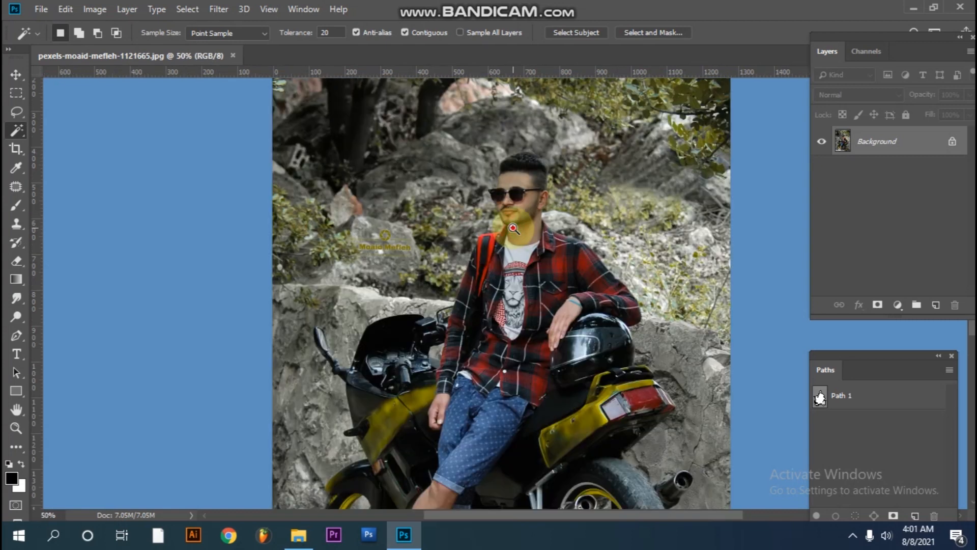
{"action": "left_click", "coordinate": [513, 228]}
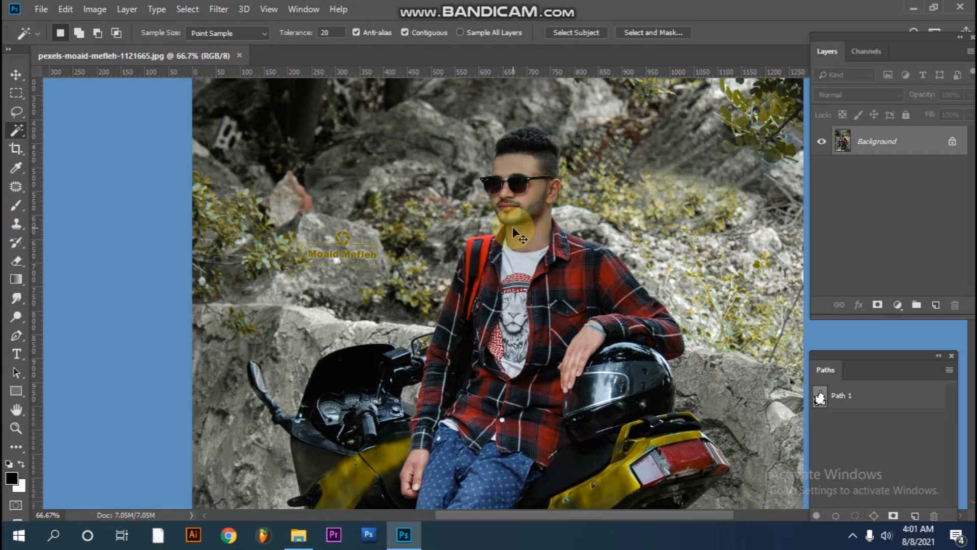
{"action": "left_click", "coordinate": [512, 227]}
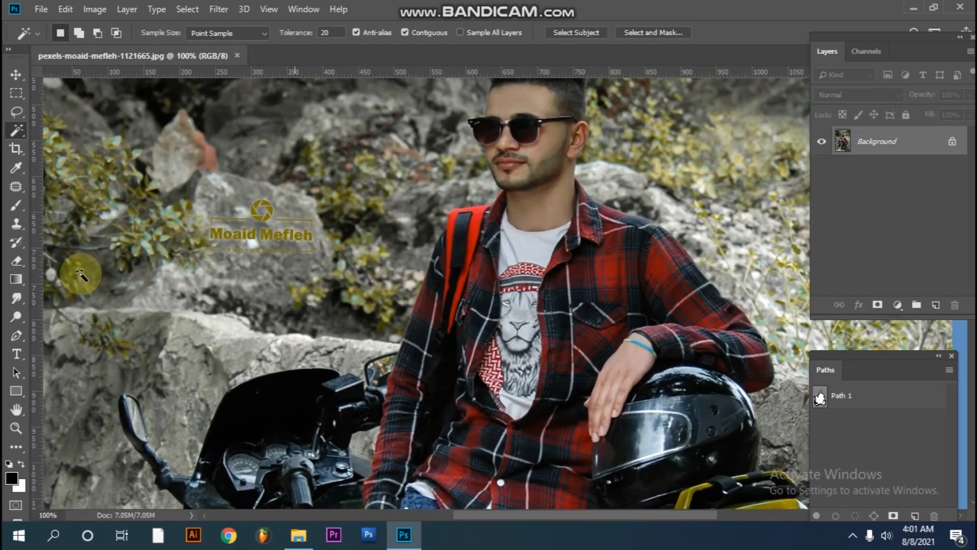
{"action": "left_click", "coordinate": [17, 428]}
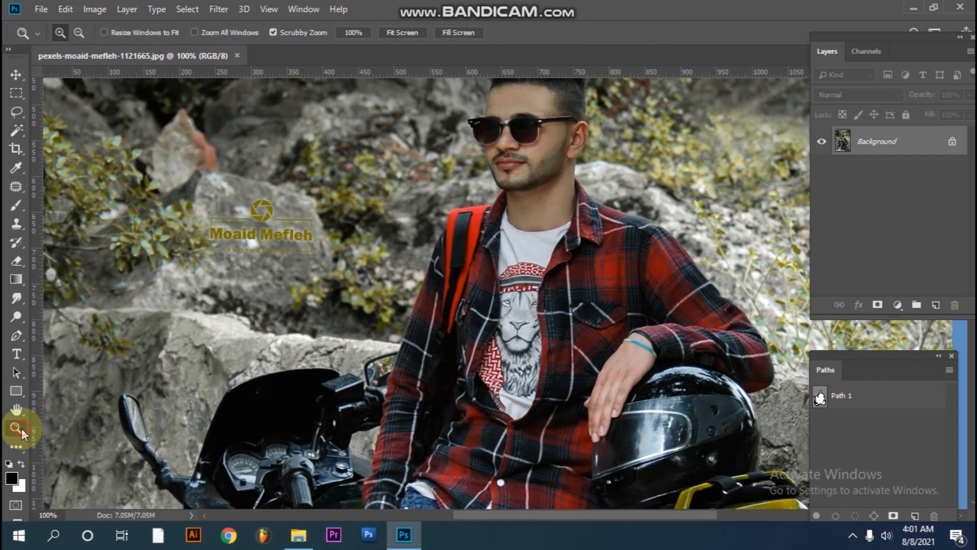
{"action": "left_click", "coordinate": [593, 179]}
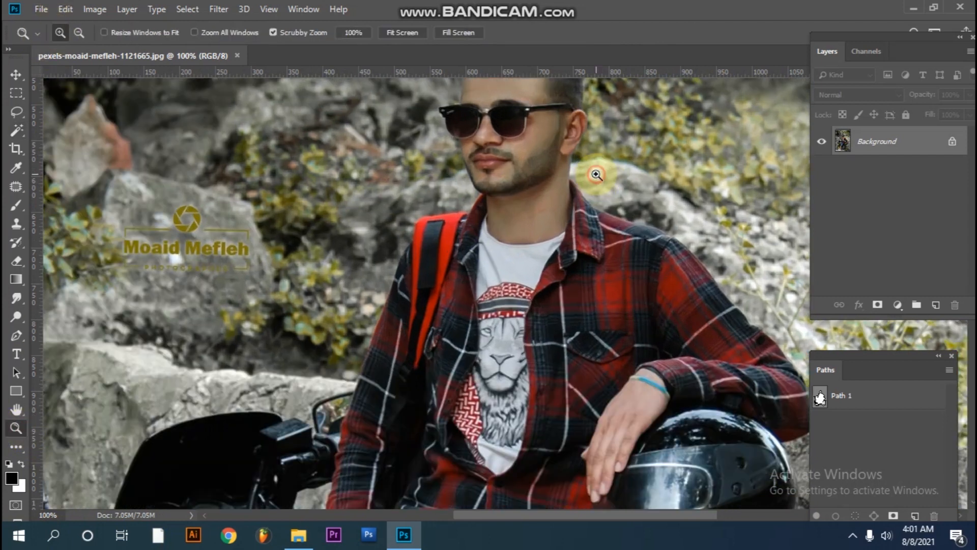
{"action": "left_click", "coordinate": [517, 226]}
{"action": "left_click_drag", "start_coordinate": [909, 34], "coordinate": [897, 36]}
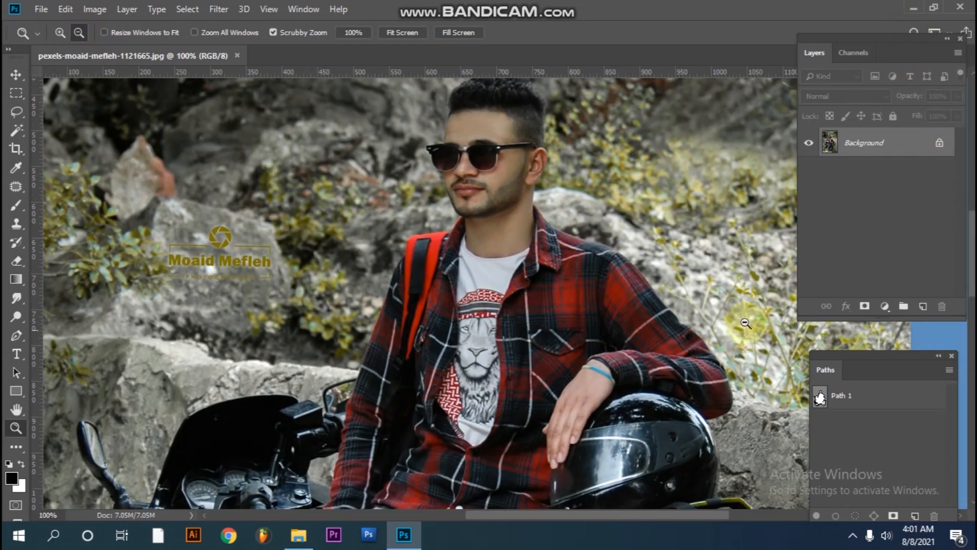
{"action": "left_click_drag", "start_coordinate": [604, 279], "coordinate": [585, 232]}
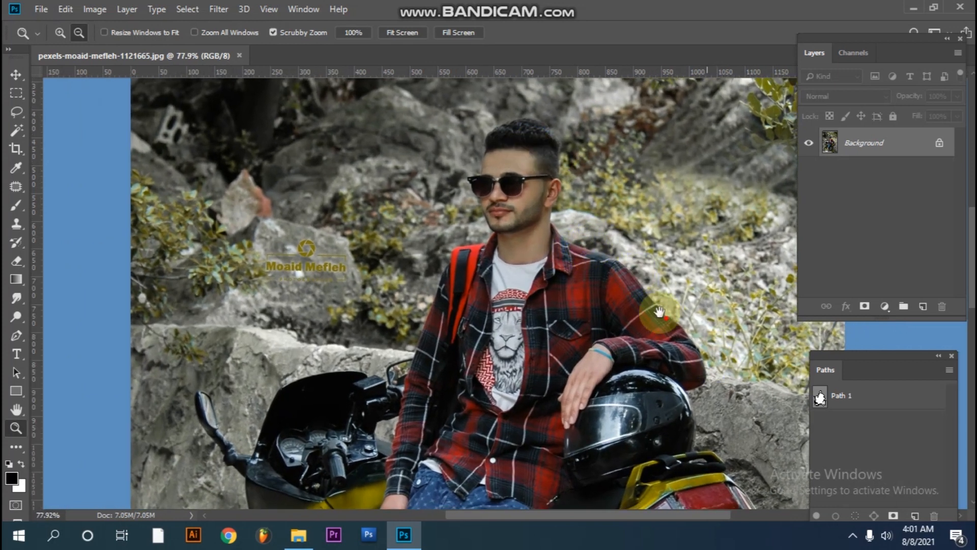
{"action": "left_click_drag", "start_coordinate": [617, 329], "coordinate": [532, 241]}
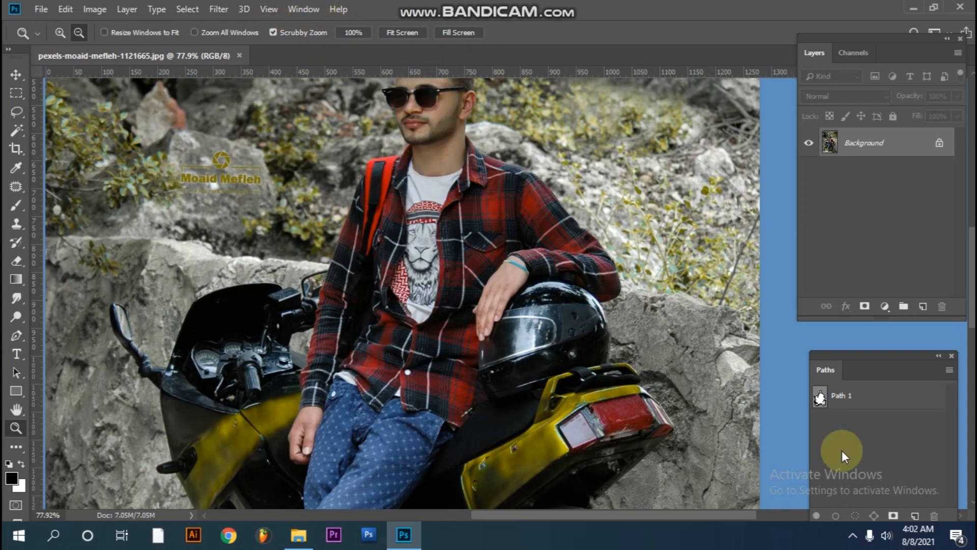
{"action": "left_click_drag", "start_coordinate": [875, 365], "coordinate": [877, 355]}
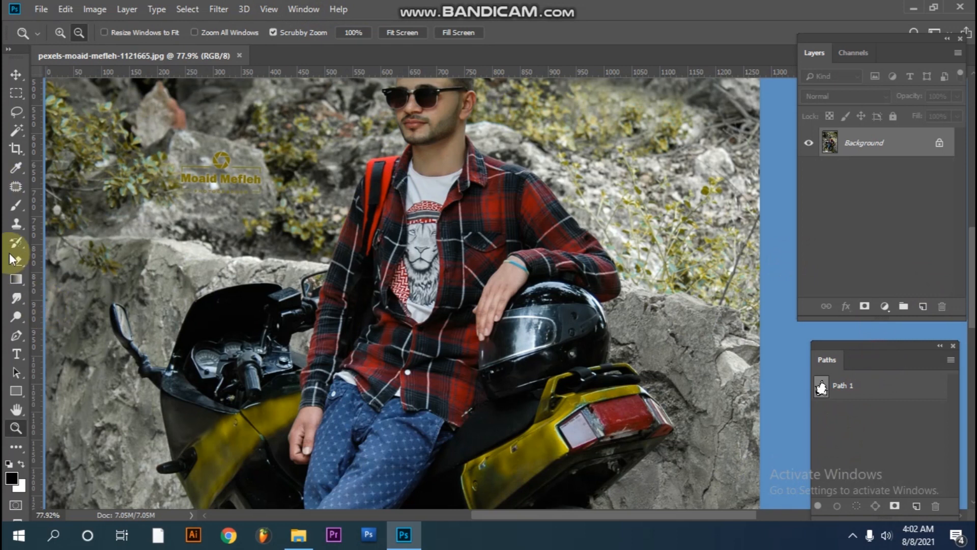
Step: Create a new path and trace the man's shoulder edge from the collar to the upper sleeve with the Pen tool
{"action": "left_click", "coordinate": [16, 335]}
{"action": "left_click", "coordinate": [90, 338]}
{"action": "left_click_drag", "start_coordinate": [515, 169], "coordinate": [508, 223]}
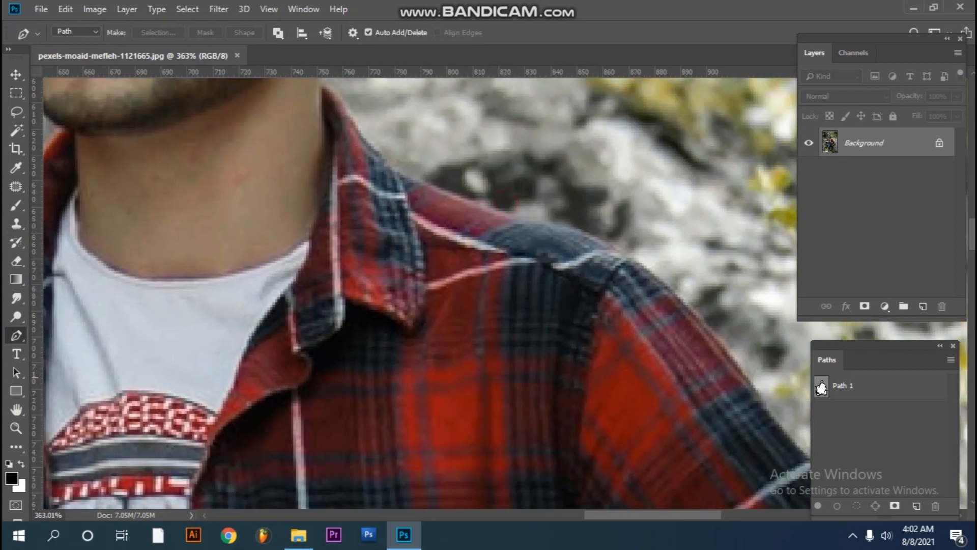
{"action": "left_click", "coordinate": [916, 505]}
{"action": "left_click", "coordinate": [391, 169]}
{"action": "left_click", "coordinate": [422, 187]}
{"action": "left_click", "coordinate": [493, 208]}
{"action": "left_click", "coordinate": [559, 226]}
{"action": "left_click", "coordinate": [624, 244]}
{"action": "scroll", "coordinate": [773, 387], "scroll_direction": "down", "scroll_amount": 1}
{"action": "left_click_drag", "start_coordinate": [763, 380], "coordinate": [679, 312]}
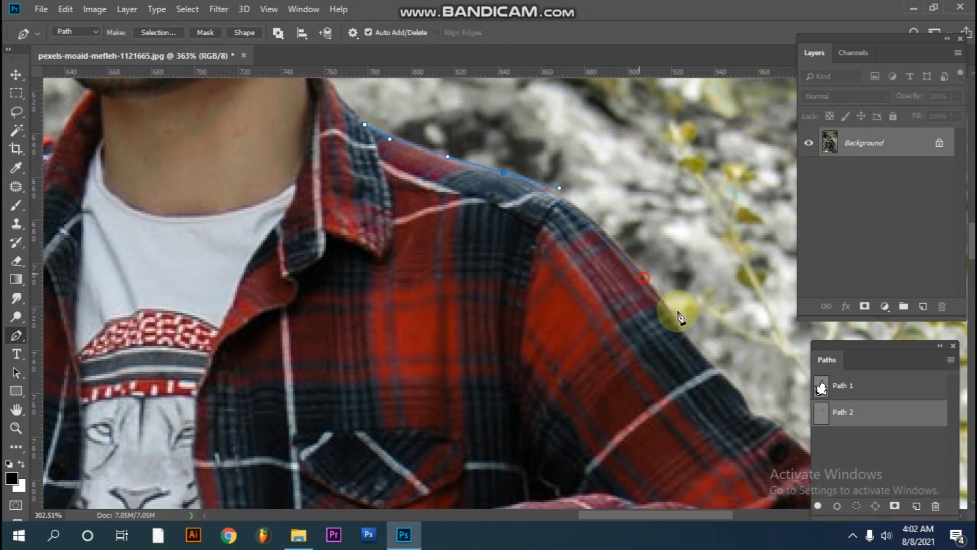
Step: Display Path 1 and examine its outline around the whole man and motorcycle
{"action": "left_click_drag", "start_coordinate": [907, 346], "coordinate": [910, 335]}
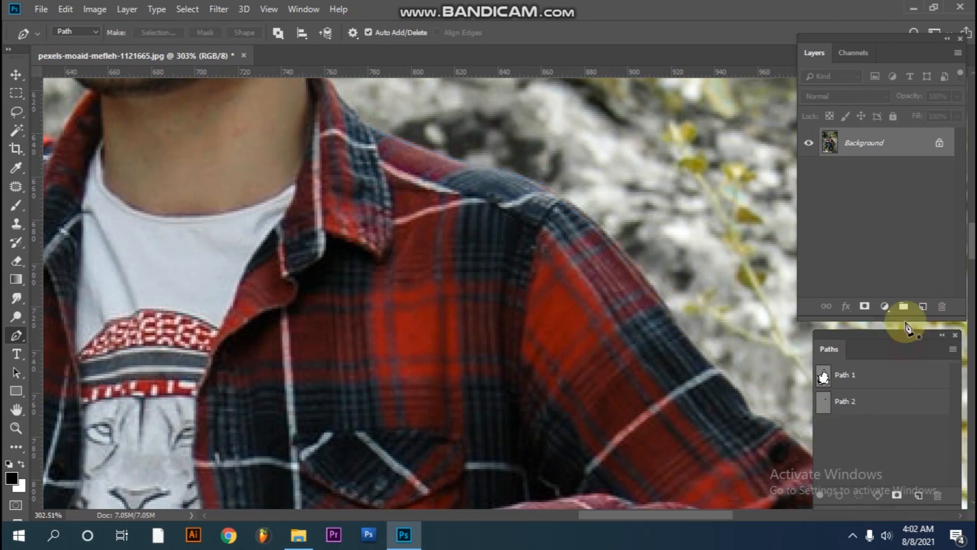
{"action": "left_click", "coordinate": [843, 375]}
{"action": "scroll", "coordinate": [578, 355], "scroll_direction": "down", "scroll_amount": 4}
{"action": "left_click_drag", "start_coordinate": [678, 387], "coordinate": [661, 291]}
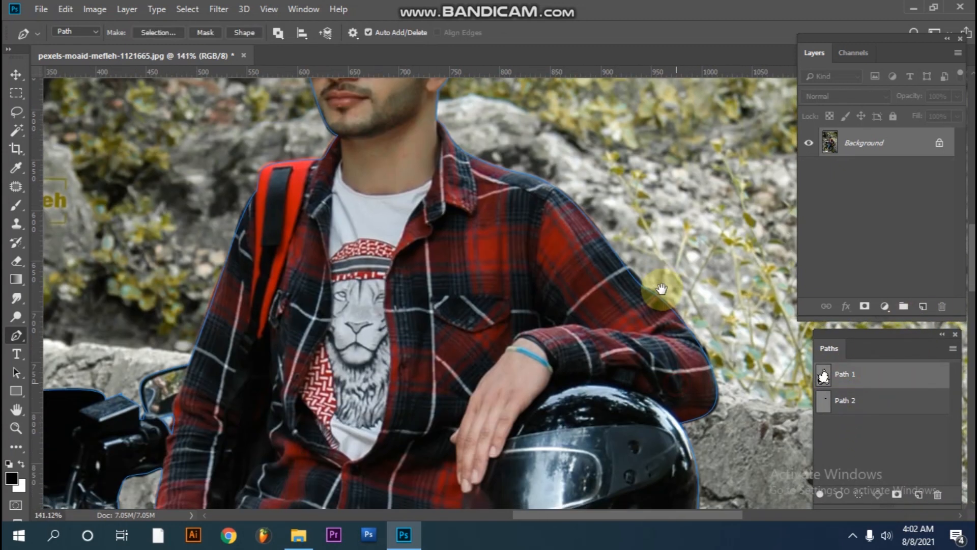
{"action": "left_click_drag", "start_coordinate": [693, 177], "coordinate": [493, 238]}
{"action": "scroll", "coordinate": [536, 334], "scroll_direction": "down", "scroll_amount": 2}
{"action": "scroll", "coordinate": [555, 372], "scroll_direction": "down", "scroll_amount": 2}
{"action": "left_click_drag", "start_coordinate": [568, 419], "coordinate": [568, 286]}
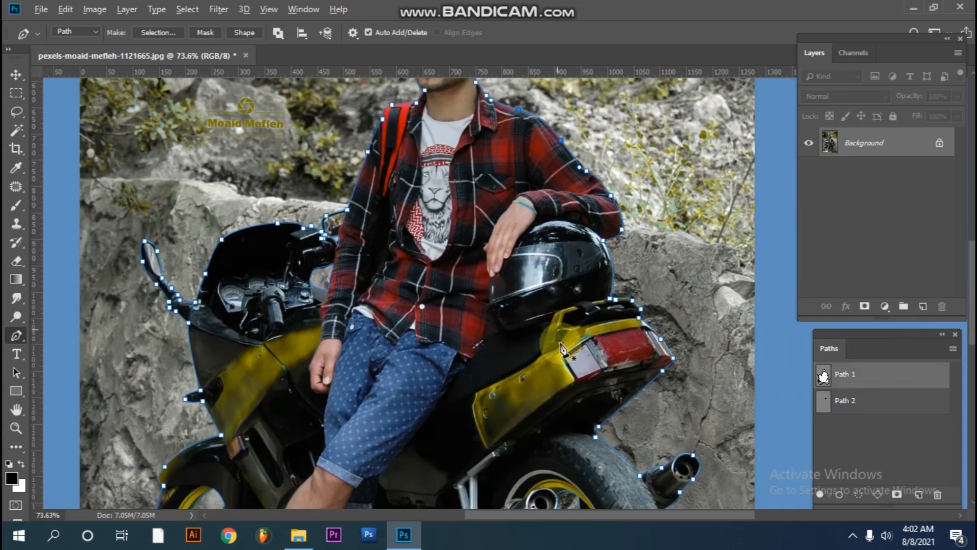
{"action": "scroll", "coordinate": [560, 344], "scroll_direction": "down", "scroll_amount": 4}
{"action": "left_click_drag", "start_coordinate": [613, 367], "coordinate": [607, 322]}
{"action": "left_click_drag", "start_coordinate": [559, 347], "coordinate": [558, 370]}
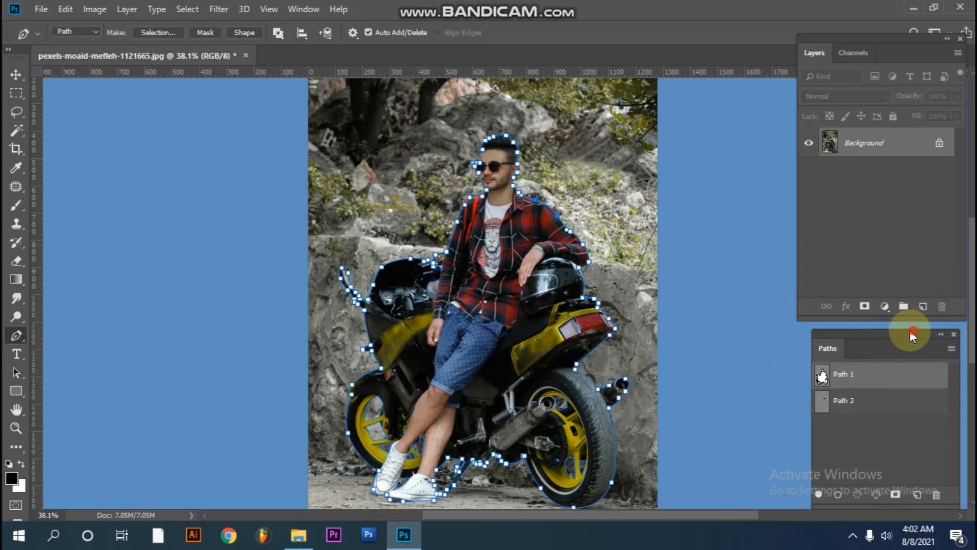
{"action": "left_click_drag", "start_coordinate": [916, 331], "coordinate": [910, 324]}
{"action": "left_click_drag", "start_coordinate": [904, 41], "coordinate": [905, 34]}
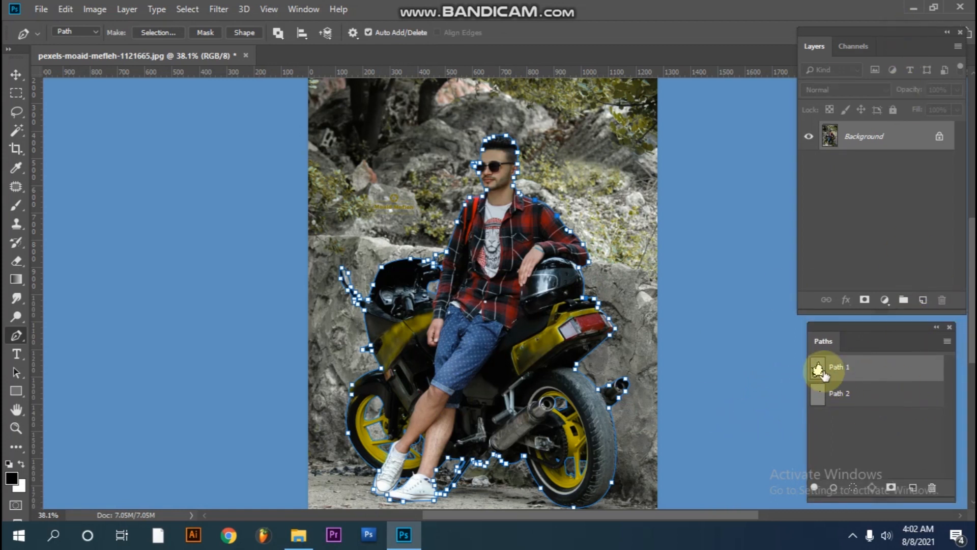
Step: Load Path 1 as a selection from its thumbnail and deselect it again
{"action": "left_click", "coordinate": [841, 373], "text": "ctrl"}
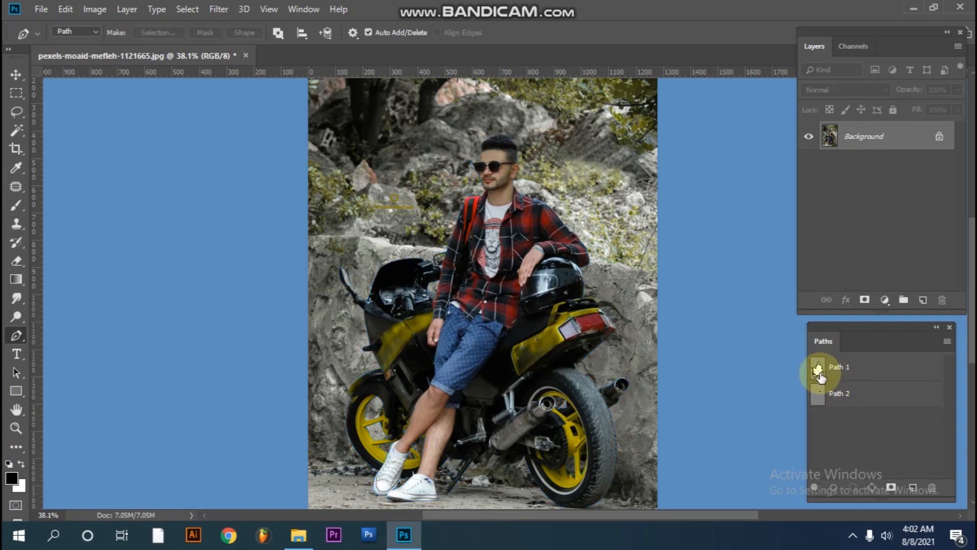
{"action": "left_click", "coordinate": [819, 372], "text": "ctrl"}
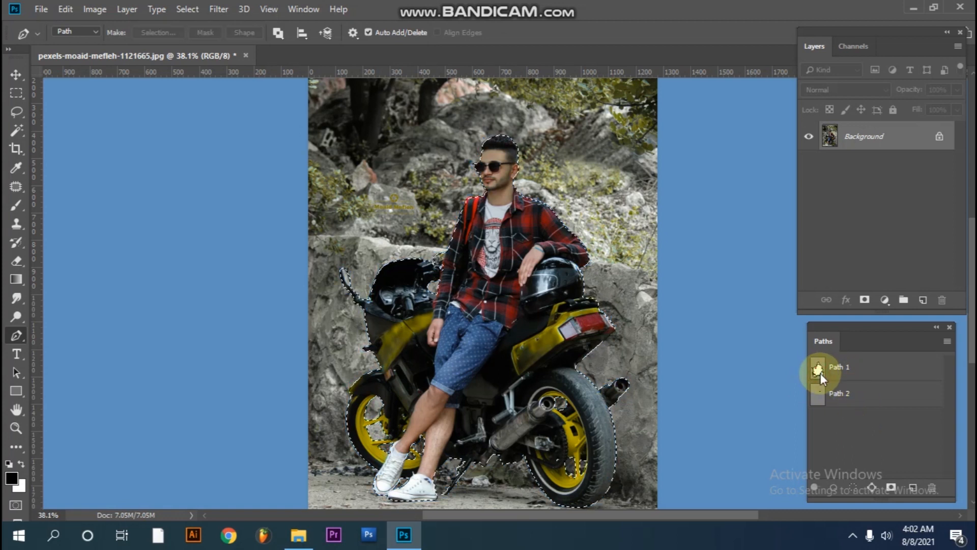
{"action": "key", "text": "ctrl+d"}
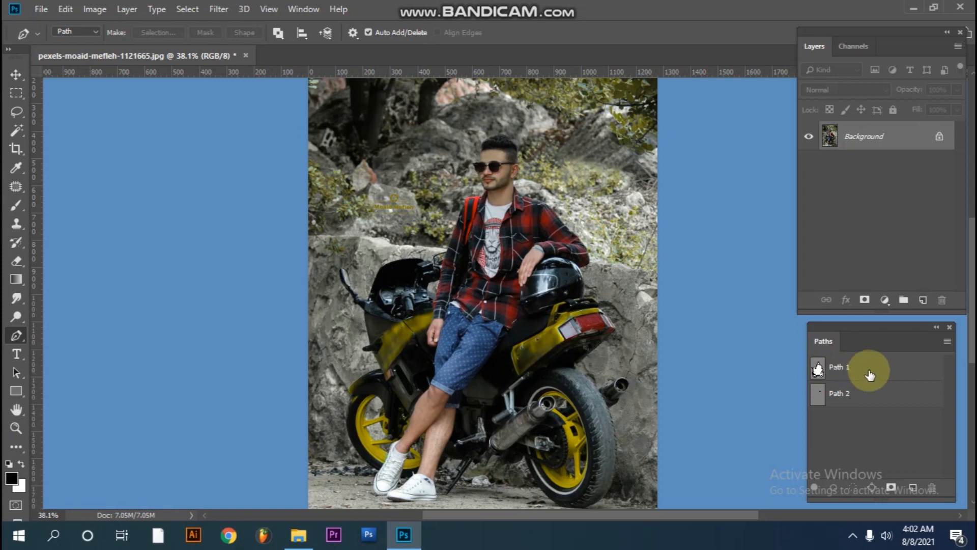
Step: Convert Path 1 into a selection around the man and motorcycle with the Make Selection command
{"action": "right_click", "coordinate": [869, 375]}
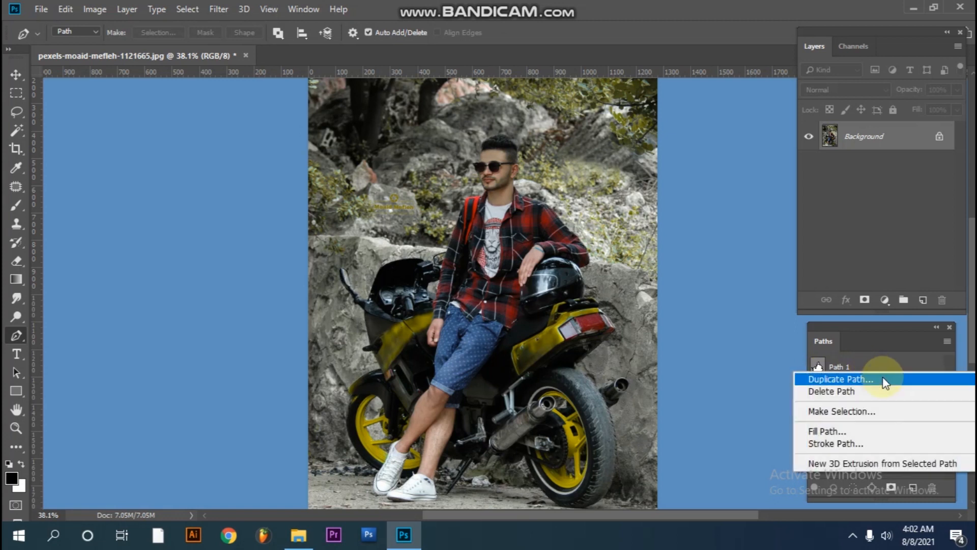
{"action": "left_click", "coordinate": [887, 412]}
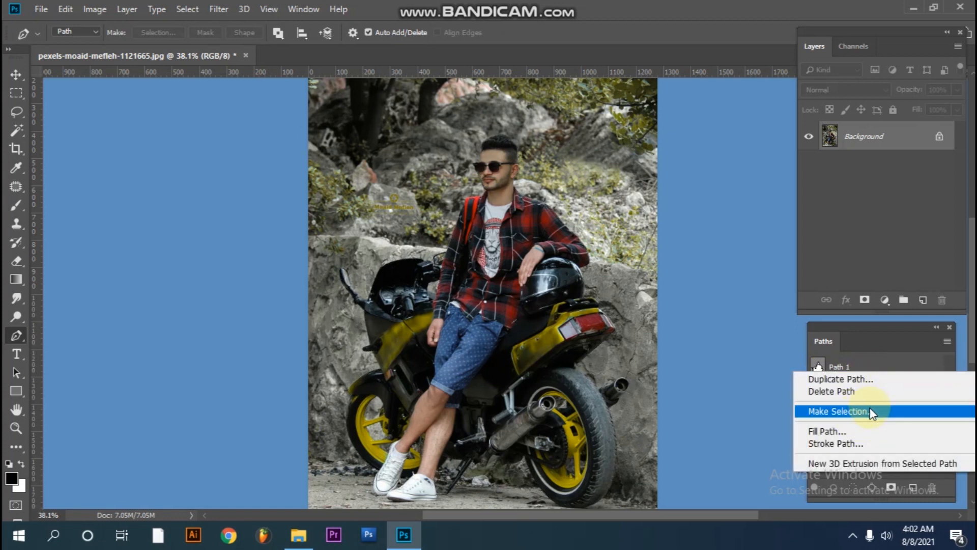
{"action": "left_click", "coordinate": [567, 129]}
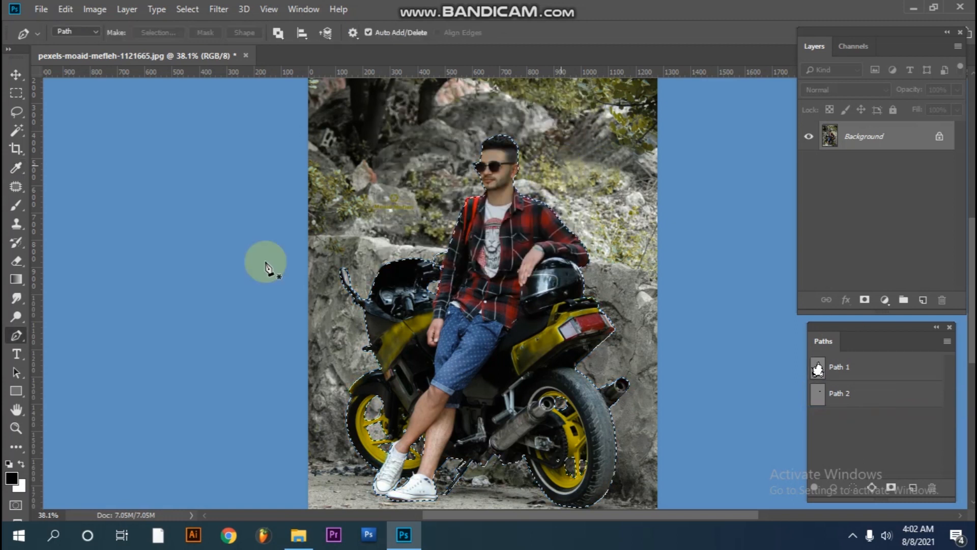
Step: Feather the selection around the man and motorcycle by 0.4 pixels
{"action": "left_click_drag", "start_coordinate": [537, 157], "coordinate": [574, 195]}
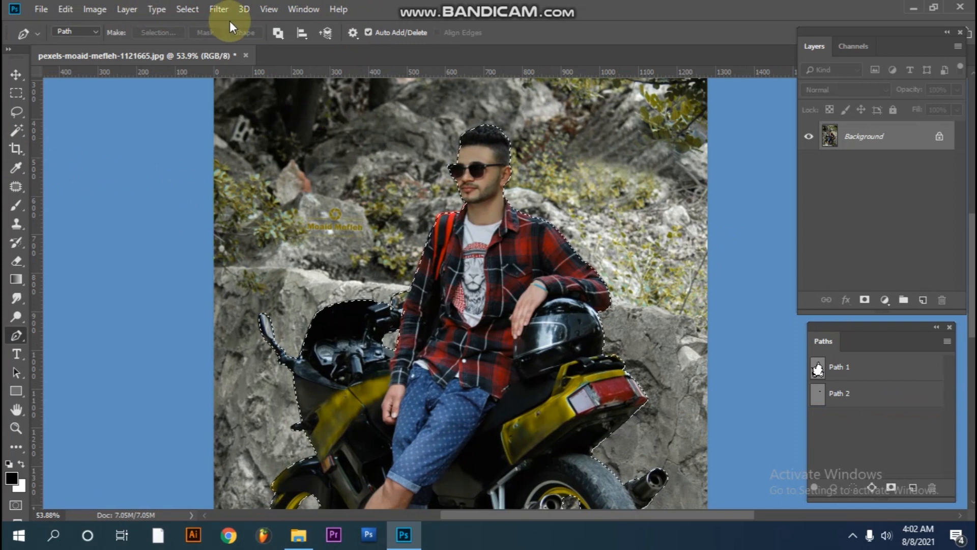
{"action": "left_click", "coordinate": [178, 9]}
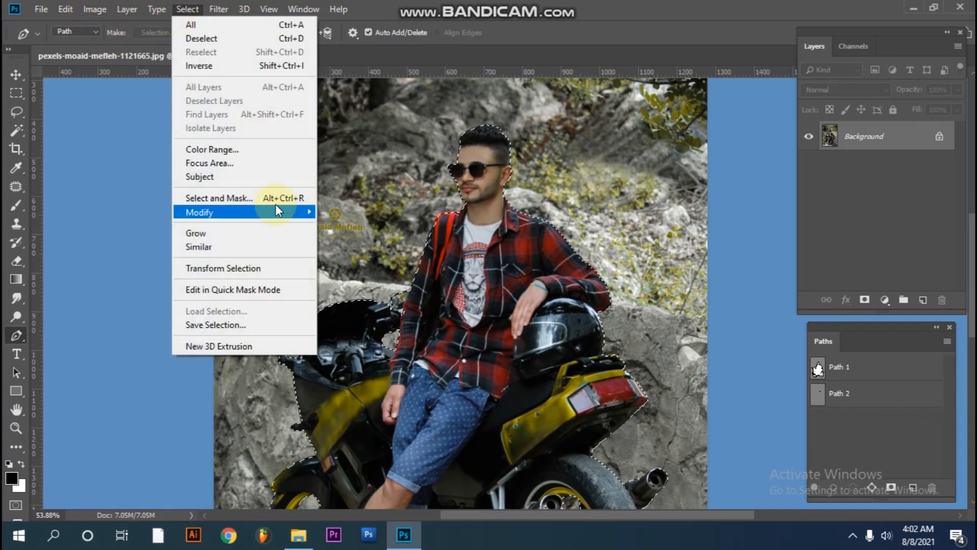
{"action": "mouse_move", "coordinate": [290, 223]}
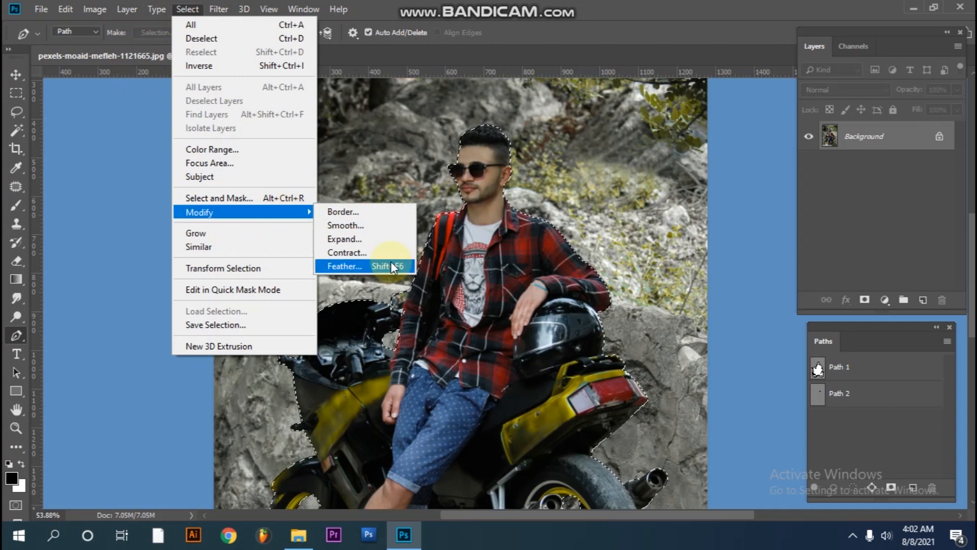
{"action": "left_click", "coordinate": [371, 267]}
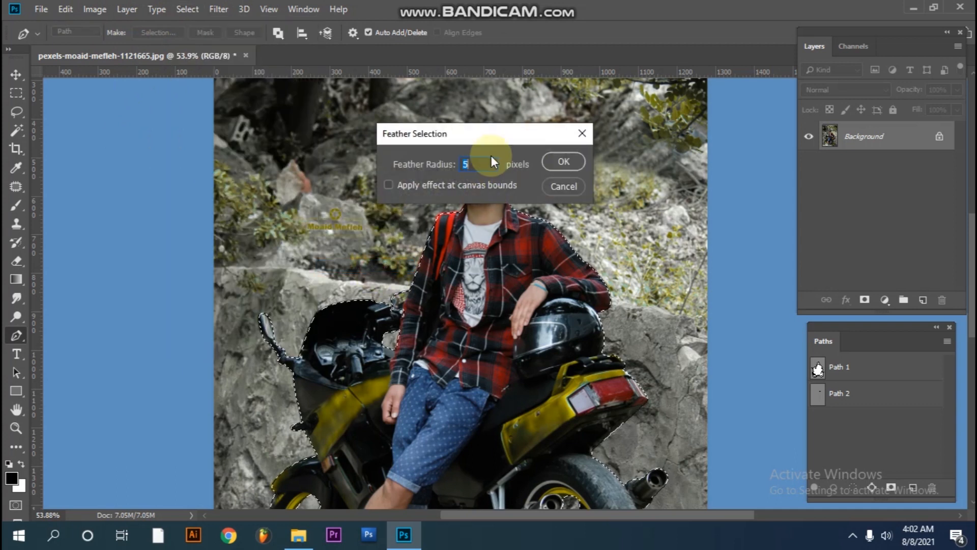
{"action": "type", "text": ".4"}
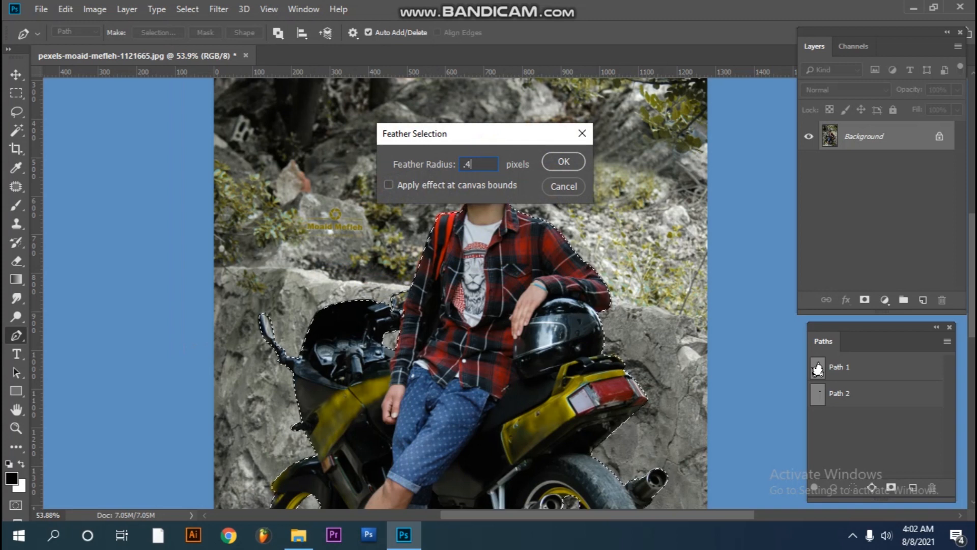
{"action": "key", "text": "Return"}
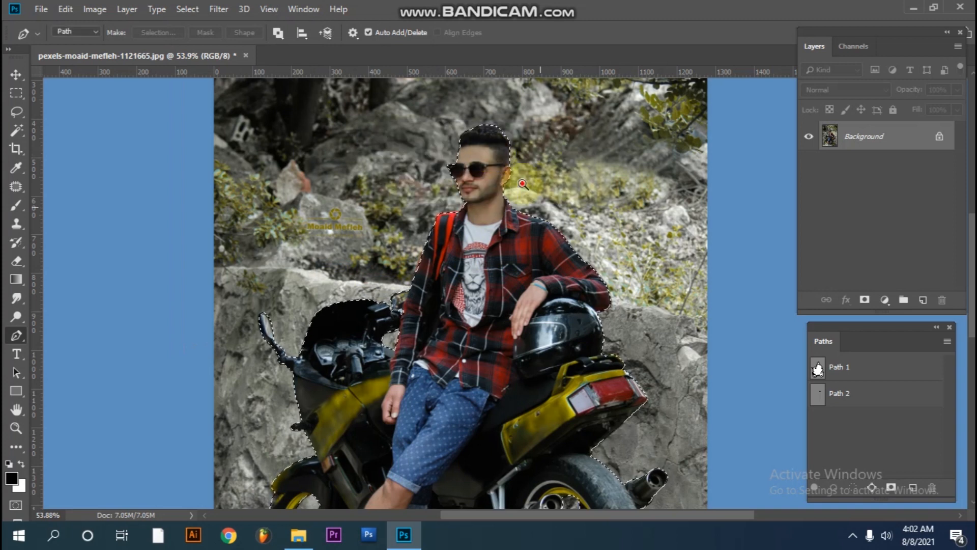
Step: Copy the selected man and motorcycle to a new layer and hide the Background layer
{"action": "scroll", "coordinate": [494, 160], "scroll_direction": "down", "scroll_amount": 2}
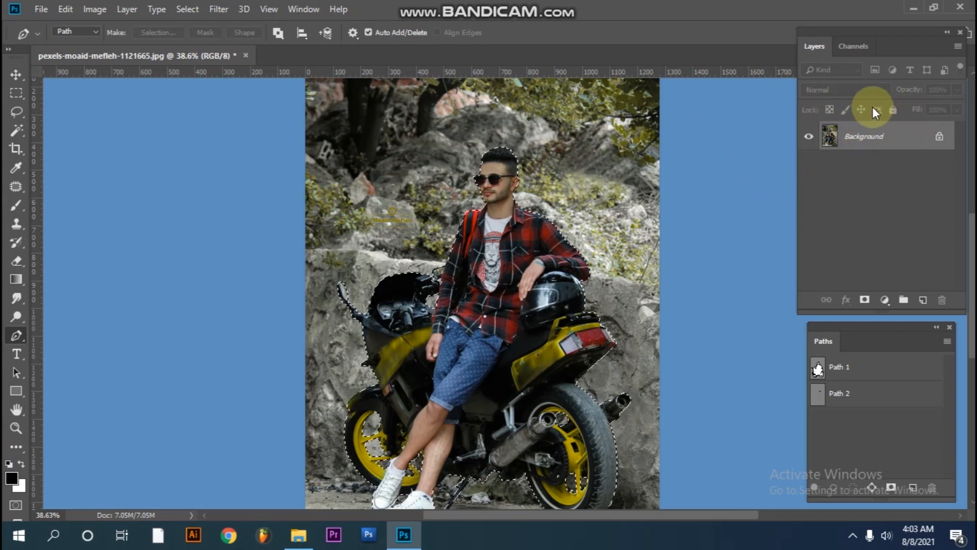
{"action": "left_click", "coordinate": [131, 13]}
{"action": "mouse_move", "coordinate": [262, 21]}
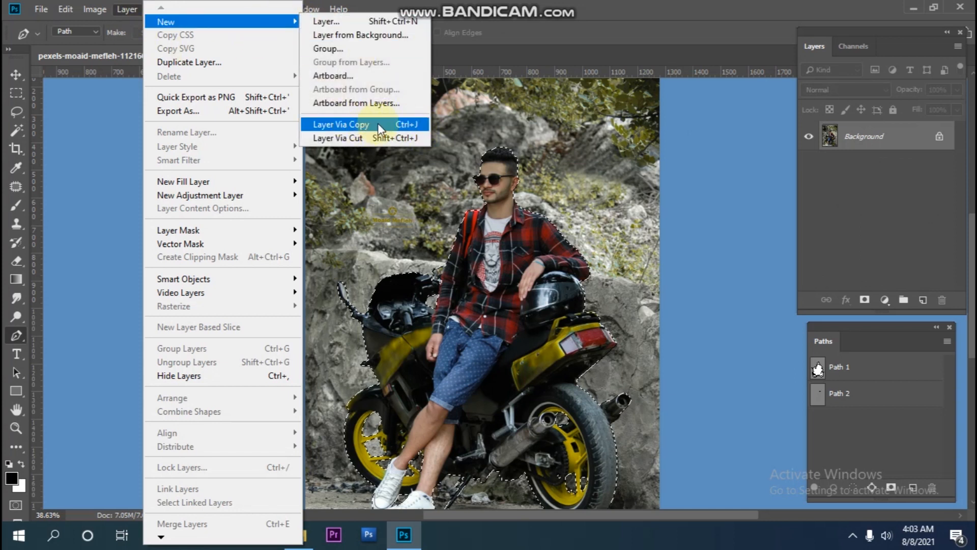
{"action": "left_click", "coordinate": [413, 125]}
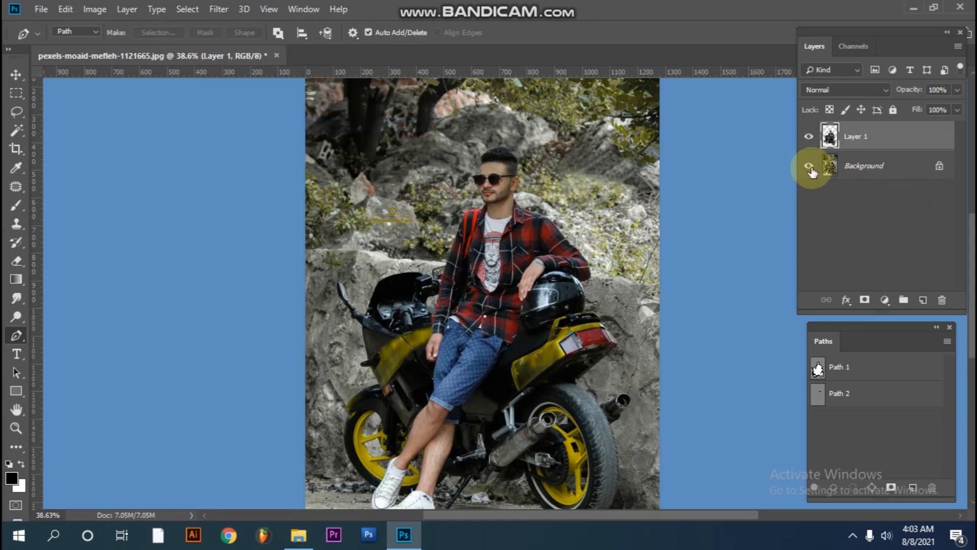
{"action": "left_click", "coordinate": [810, 168]}
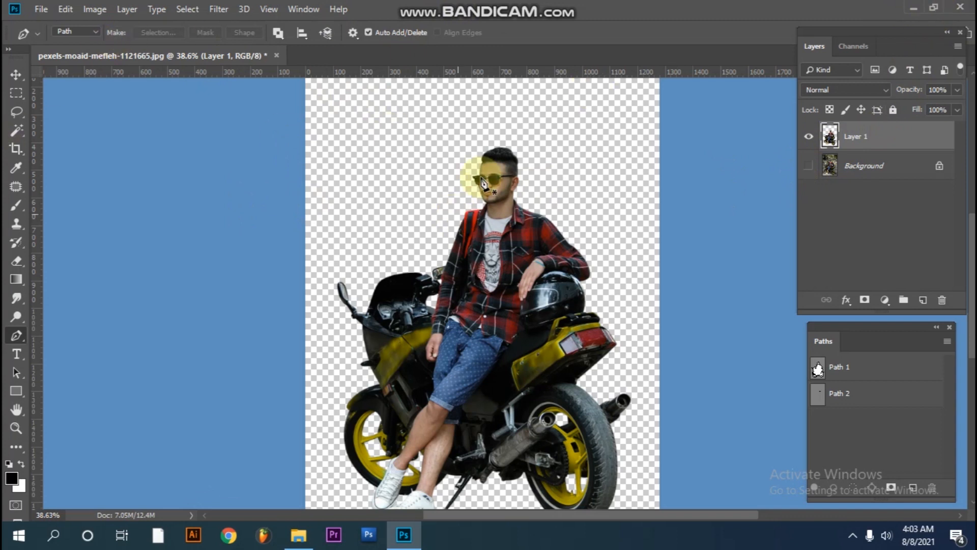
Step: Float the photo's window and open the road image 777 from the Rod folder inside bakgrond
{"action": "left_click_drag", "start_coordinate": [243, 55], "coordinate": [285, 75]}
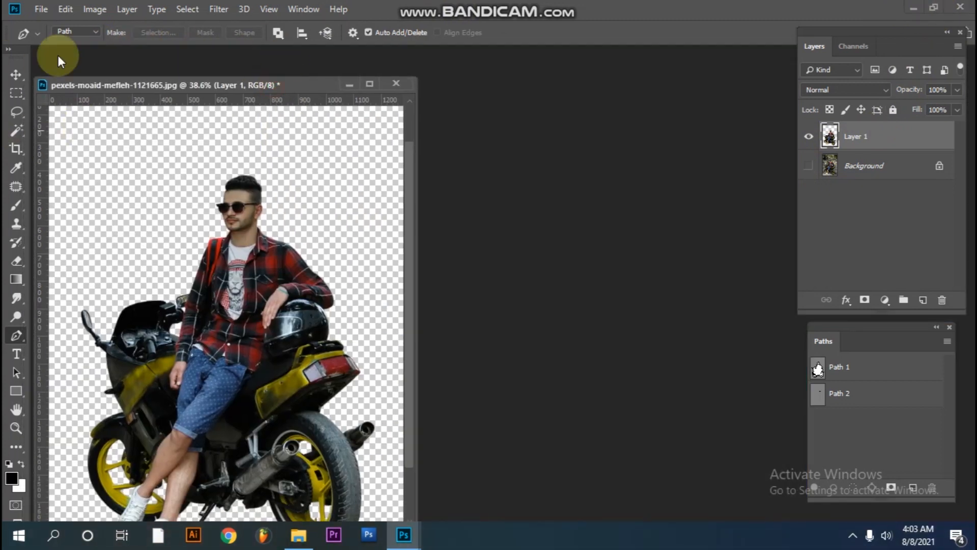
{"action": "left_click", "coordinate": [43, 11]}
{"action": "left_click", "coordinate": [141, 38]}
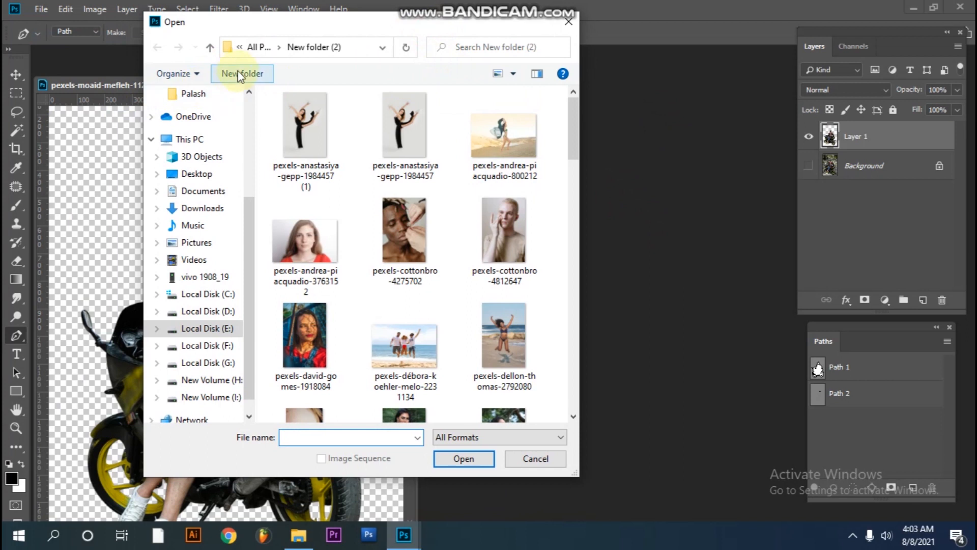
{"action": "left_click", "coordinate": [210, 47]}
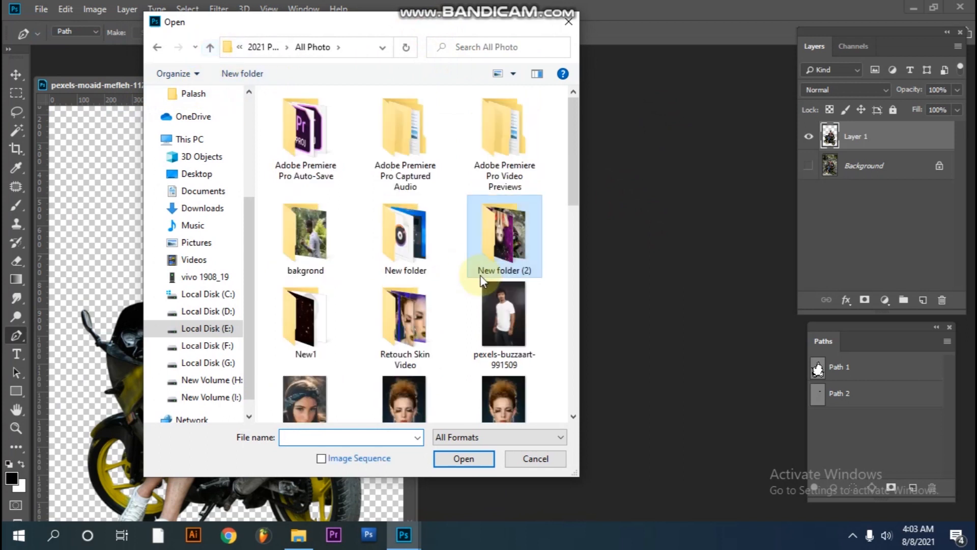
{"action": "double_click", "coordinate": [295, 237]}
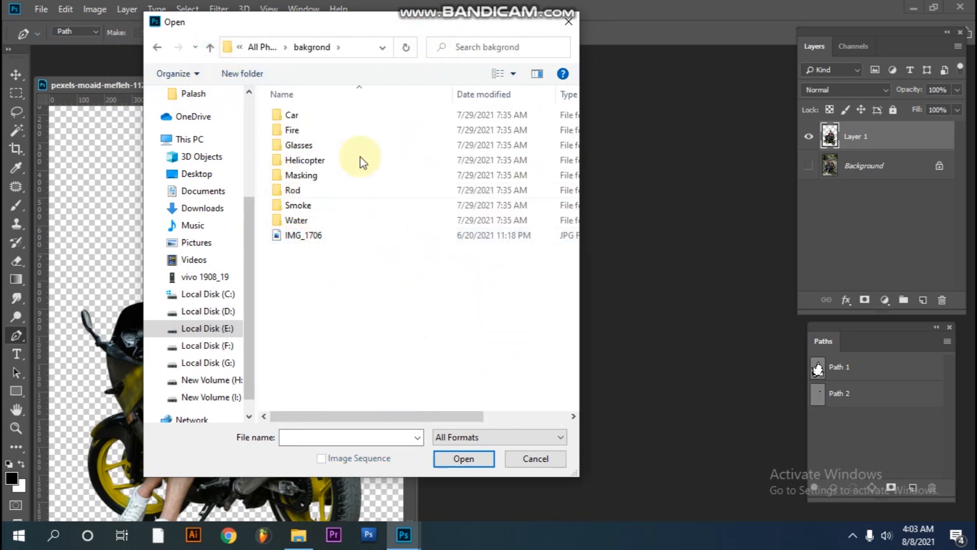
{"action": "left_click", "coordinate": [513, 73]}
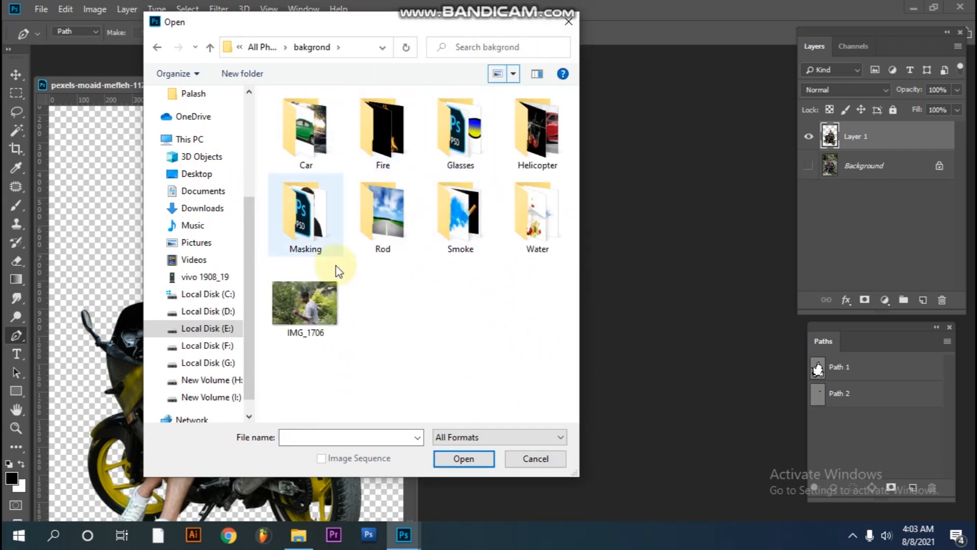
{"action": "double_click", "coordinate": [393, 228]}
{"action": "left_click", "coordinate": [283, 116]}
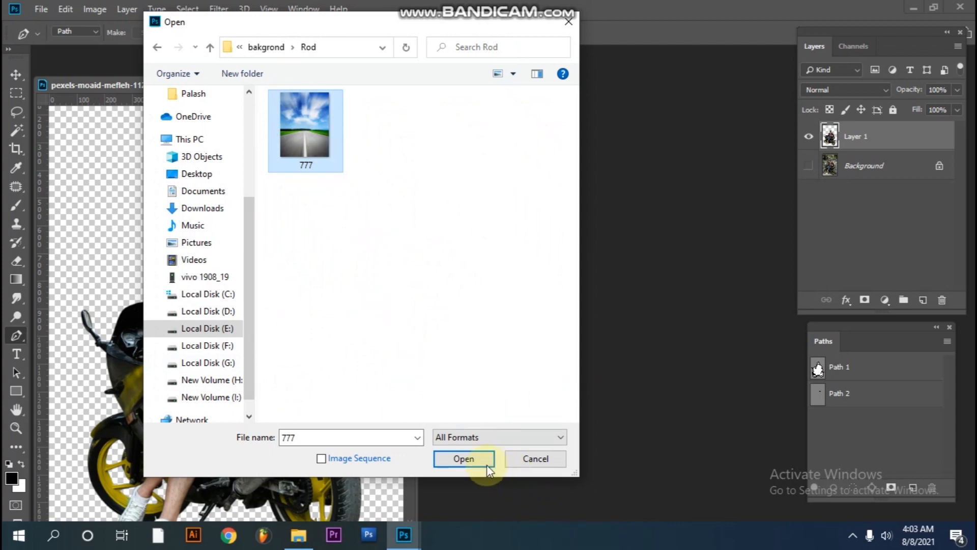
{"action": "left_click", "coordinate": [463, 459]}
Step: Set the resolution of the 777.jpg road image to 300 pixels/inch
{"action": "left_click", "coordinate": [218, 81]}
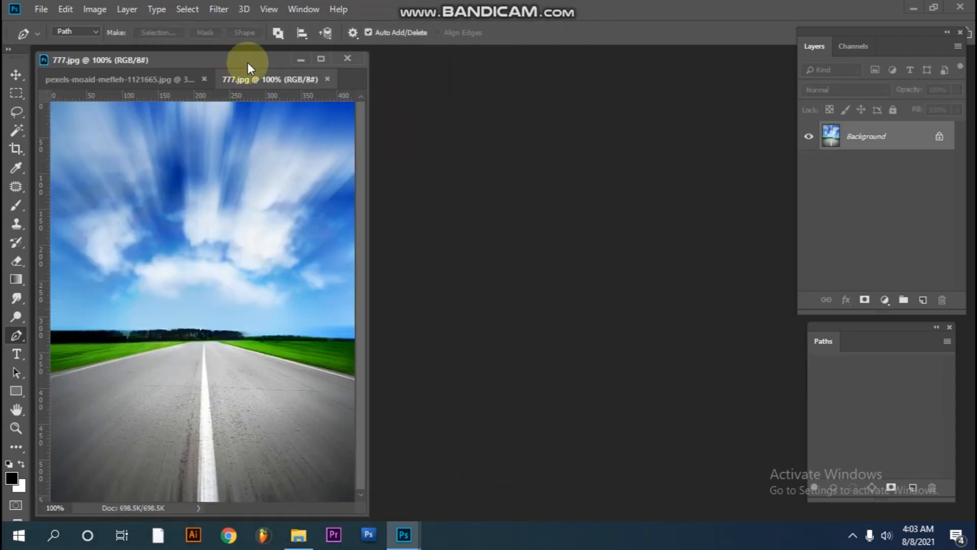
{"action": "left_click_drag", "start_coordinate": [248, 62], "coordinate": [426, 66]}
{"action": "left_click", "coordinate": [95, 9]}
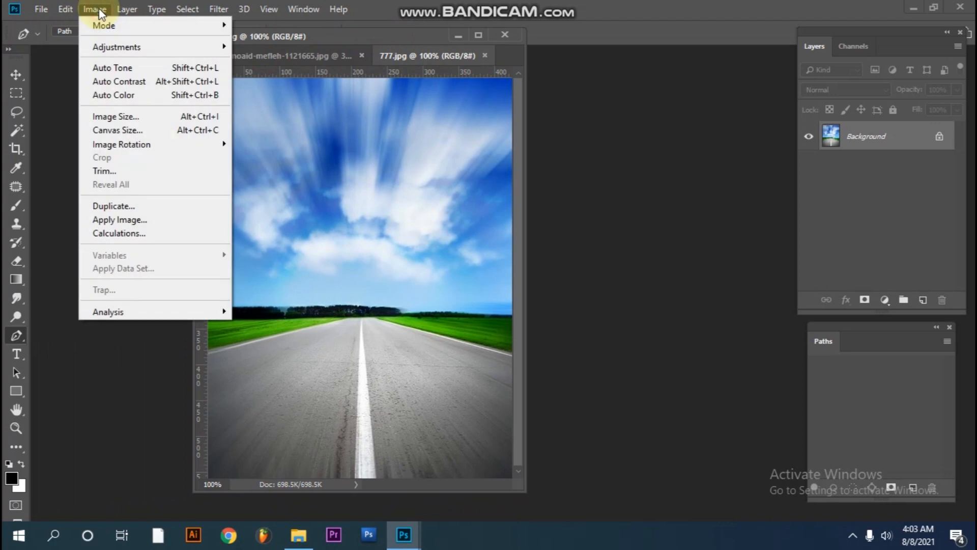
{"action": "left_click", "coordinate": [153, 118]}
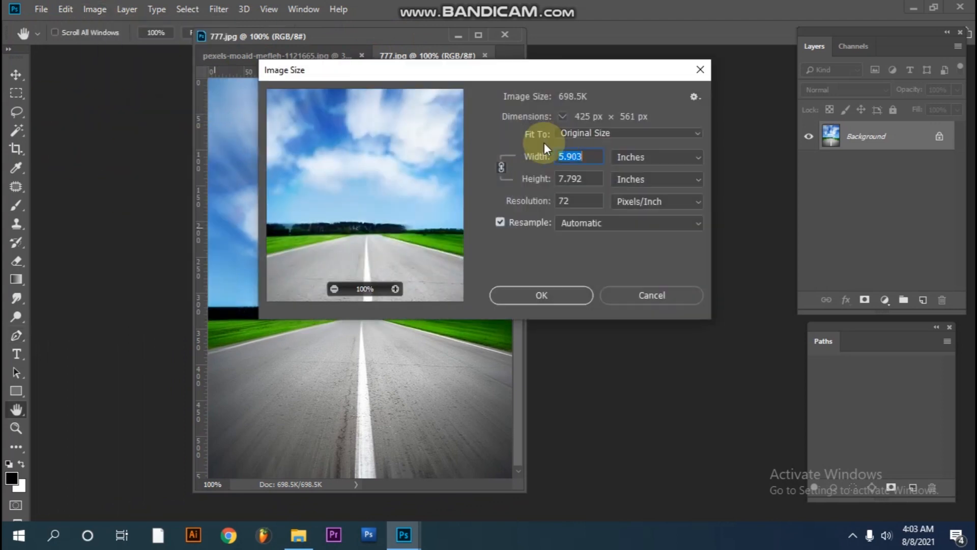
{"action": "left_click", "coordinate": [580, 201]}
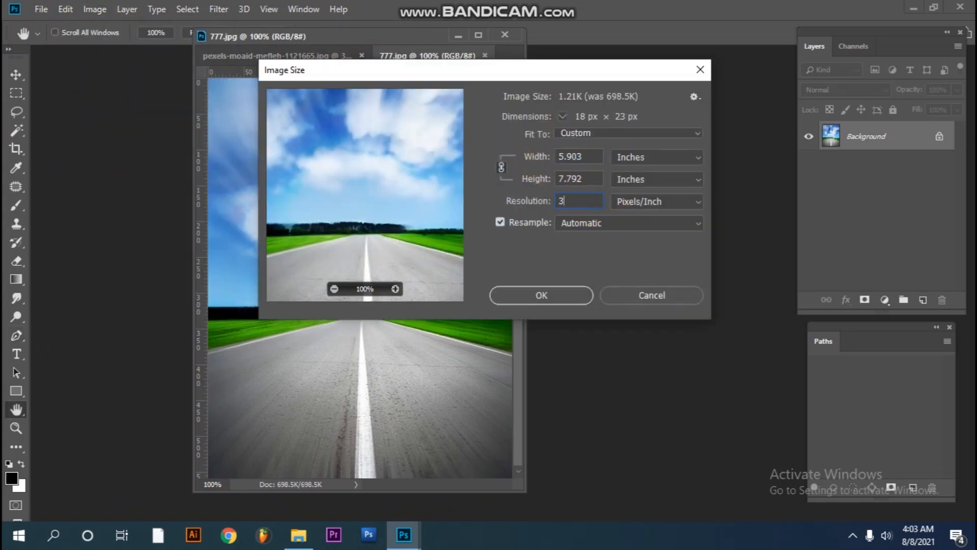
{"action": "type", "text": "300"}
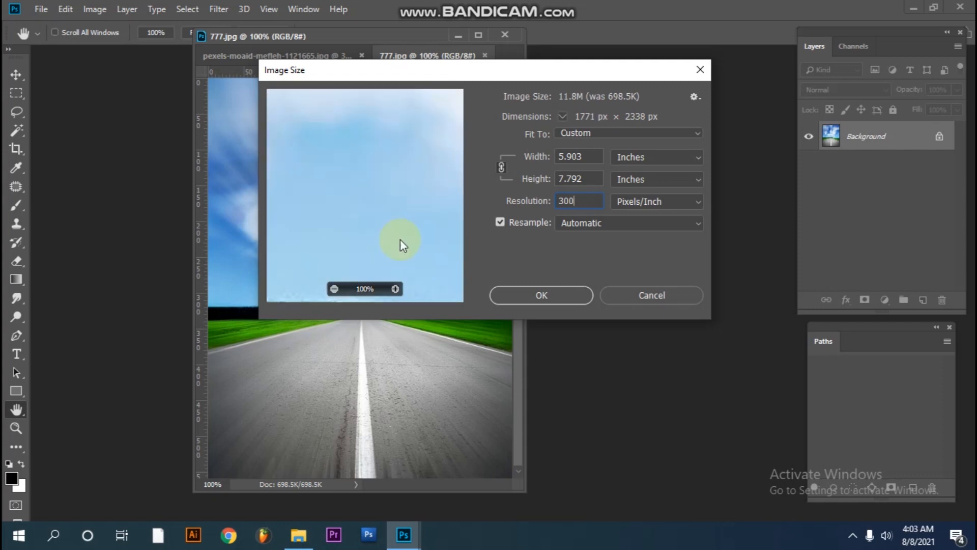
{"action": "type", "text": "p"}
{"action": "key", "text": "Return"}
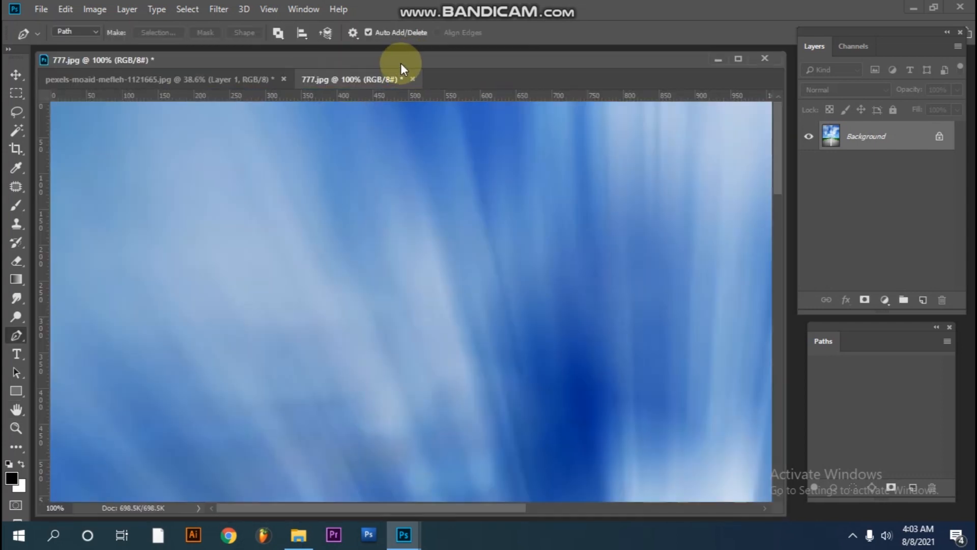
Step: Copy the cutout Layer 1 from the motorcycle photo into 777.jpg and minimize the photo's floating window
{"action": "left_click_drag", "start_coordinate": [401, 63], "coordinate": [414, 50]}
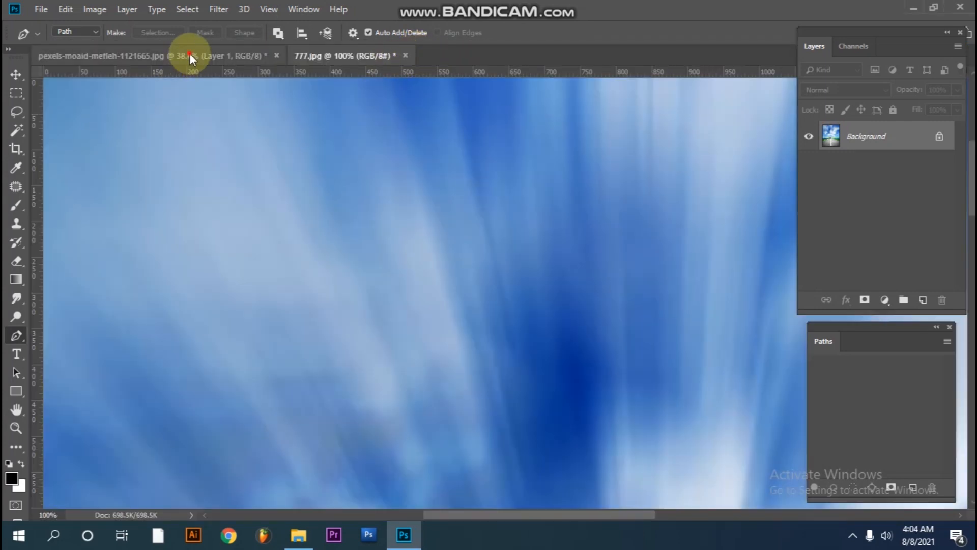
{"action": "left_click", "coordinate": [190, 53]}
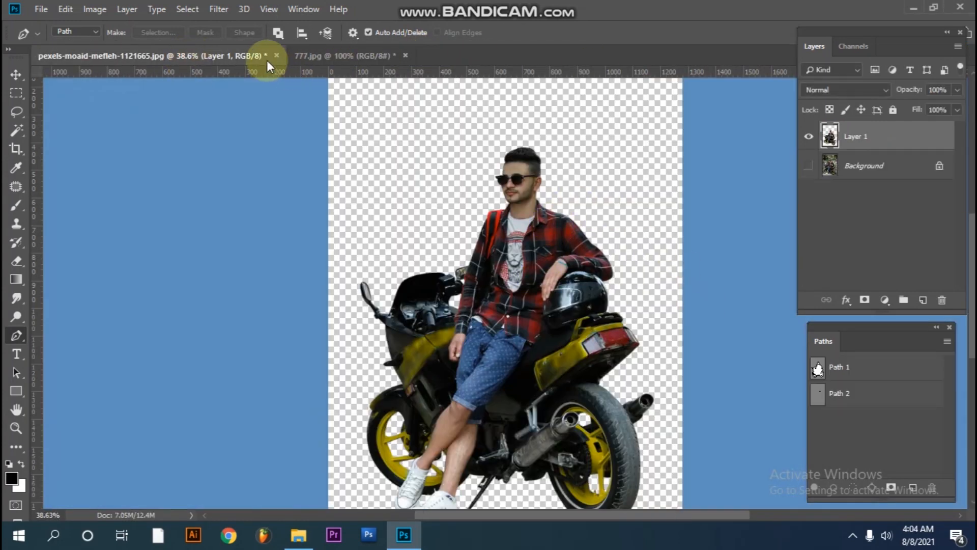
{"action": "left_click_drag", "start_coordinate": [261, 57], "coordinate": [219, 75]}
{"action": "left_click_drag", "start_coordinate": [857, 130], "coordinate": [556, 239]}
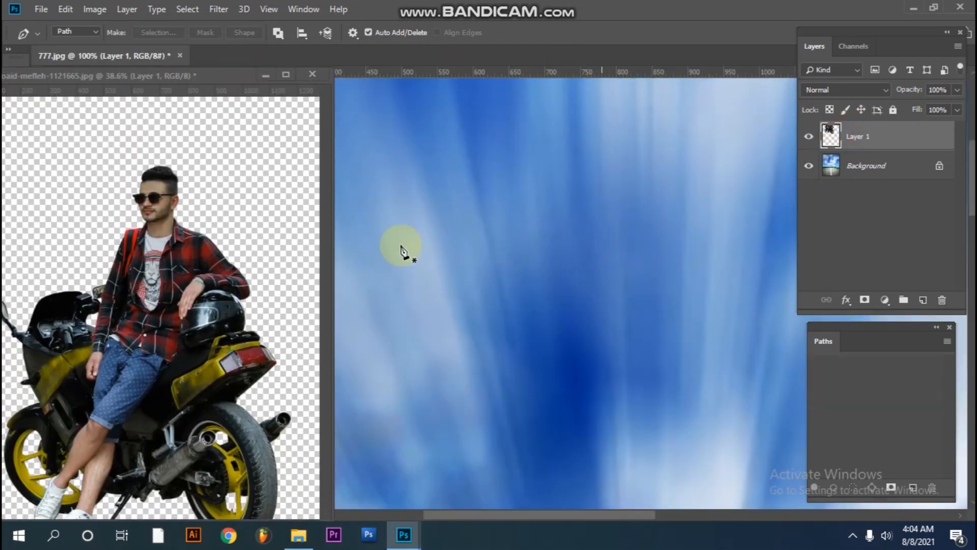
{"action": "left_click", "coordinate": [264, 78]}
{"action": "left_click", "coordinate": [513, 231]}
{"action": "scroll", "coordinate": [511, 226], "scroll_direction": "down", "scroll_amount": 4}
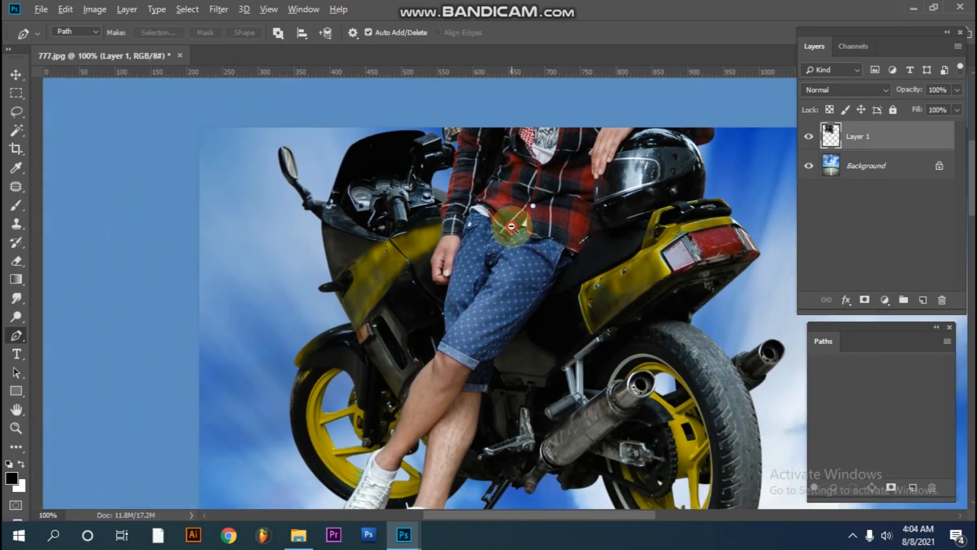
{"action": "scroll", "coordinate": [512, 226], "scroll_direction": "down", "scroll_amount": 4}
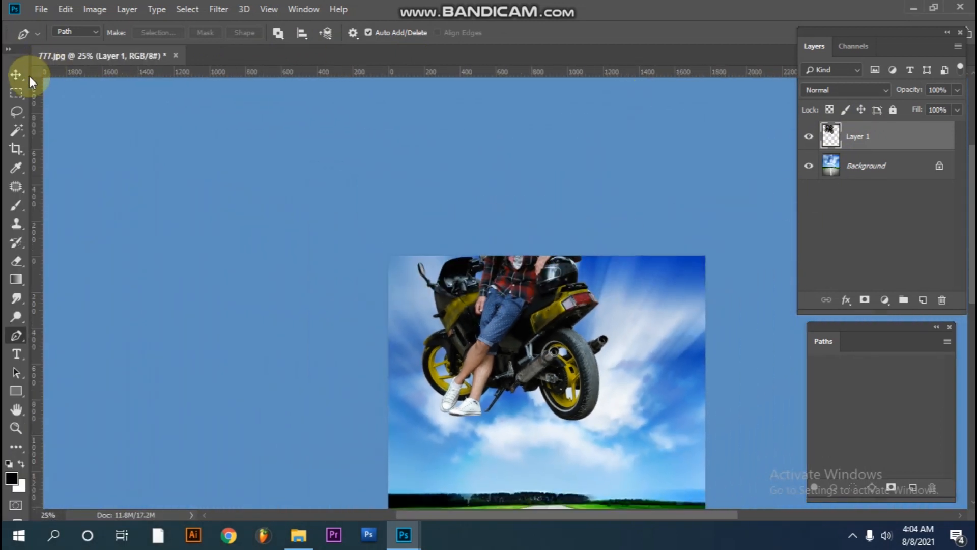
{"action": "left_click", "coordinate": [16, 77]}
{"action": "left_click_drag", "start_coordinate": [519, 326], "coordinate": [474, 181]}
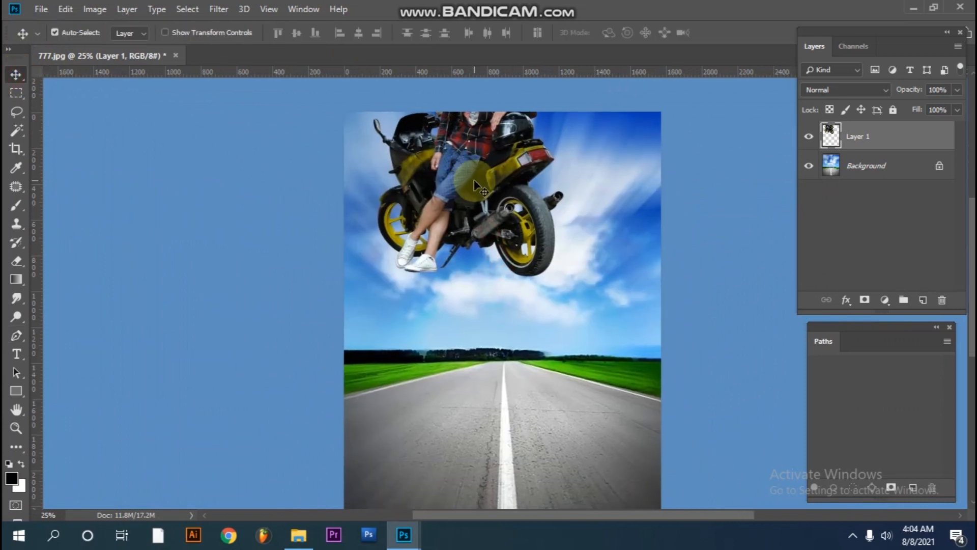
{"action": "key", "text": "ctrl+t"}
{"action": "left_click_drag", "start_coordinate": [506, 154], "coordinate": [532, 390]}
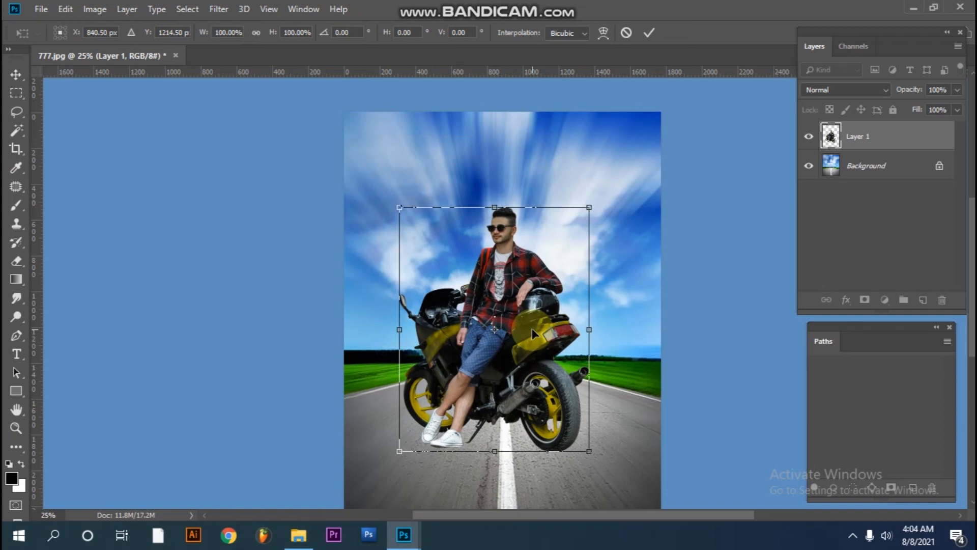
{"action": "scroll", "coordinate": [534, 322], "scroll_direction": "down", "scroll_amount": 1}
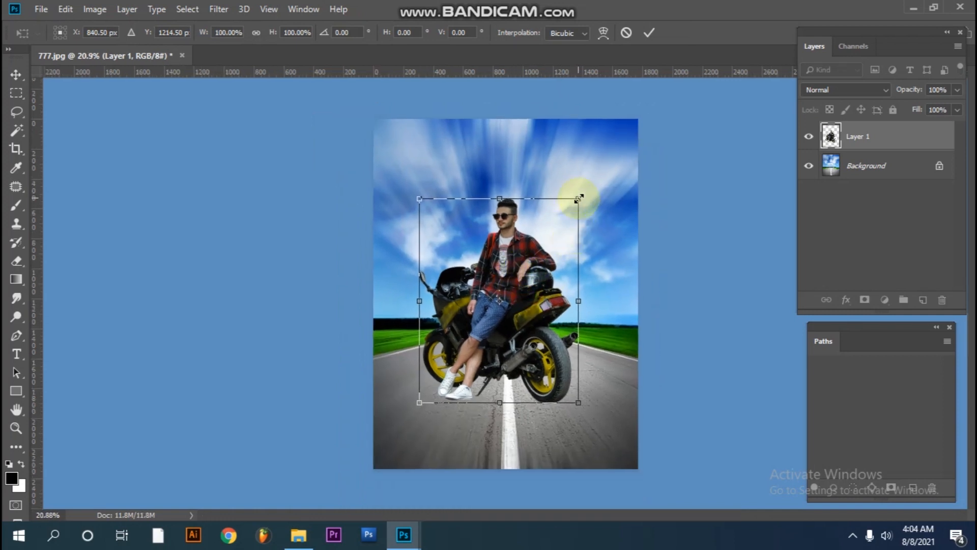
{"action": "mouse_move", "coordinate": [586, 194]}
{"action": "left_mouse_down"}
{"action": "mouse_move", "coordinate": [600, 175]}
{"action": "mouse_move", "coordinate": [589, 192]}
{"action": "mouse_move", "coordinate": [605, 190]}
{"action": "mouse_move", "coordinate": [578, 199]}
{"action": "mouse_move", "coordinate": [627, 201]}
{"action": "mouse_move", "coordinate": [636, 192]}
{"action": "mouse_move", "coordinate": [587, 199]}
{"action": "mouse_move", "coordinate": [637, 173]}
{"action": "mouse_move", "coordinate": [570, 184]}
{"action": "mouse_move", "coordinate": [594, 190]}
{"action": "left_mouse_up"}
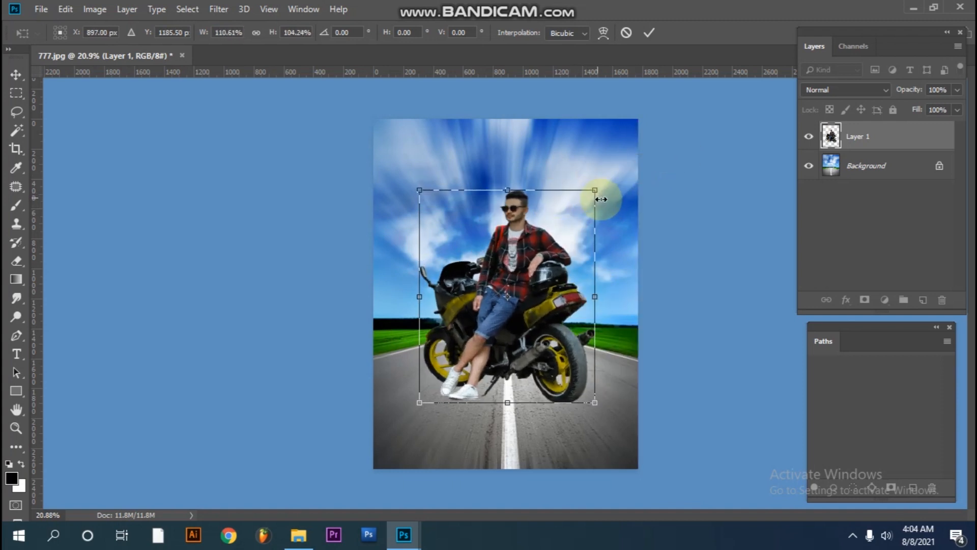
{"action": "key", "text": "Escape"}
Step: Scale the man and motorcycle layer proportionally to 120.75% and place it in the middle of the road with Free Transform
{"action": "key", "text": "ctrl+t"}
{"action": "left_click_drag", "start_coordinate": [517, 282], "coordinate": [523, 379]}
{"action": "left_click_drag", "start_coordinate": [563, 191], "coordinate": [660, 170]}
{"action": "left_click_drag", "start_coordinate": [574, 312], "coordinate": [571, 331]}
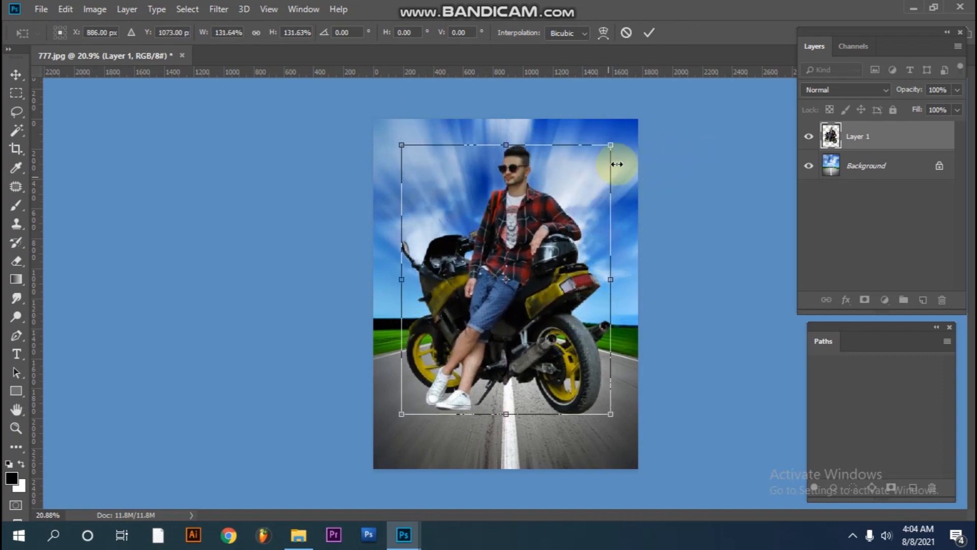
{"action": "left_click_drag", "start_coordinate": [607, 147], "coordinate": [586, 189]}
{"action": "left_click_drag", "start_coordinate": [534, 281], "coordinate": [536, 287]}
{"action": "left_click_drag", "start_coordinate": [589, 181], "coordinate": [595, 174]}
{"action": "left_click_drag", "start_coordinate": [556, 271], "coordinate": [556, 277]}
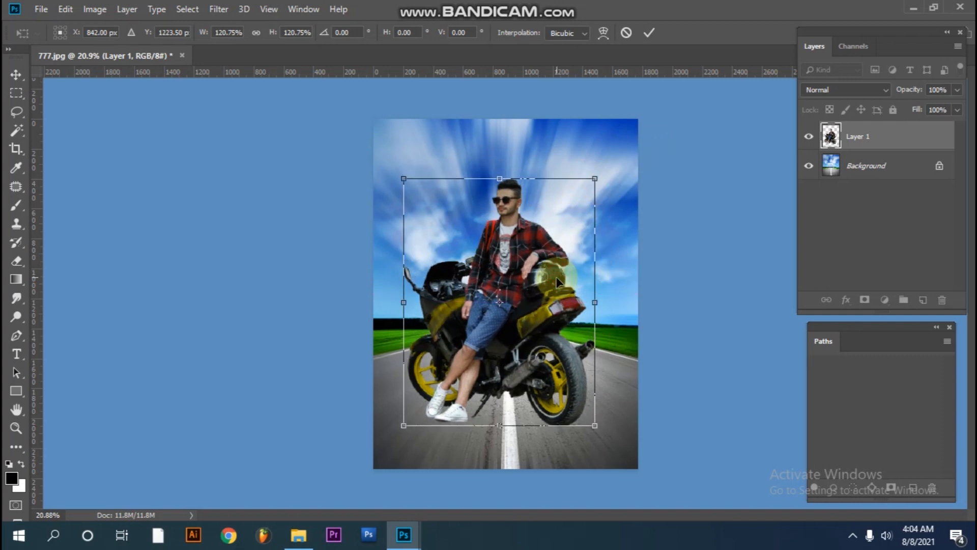
{"action": "key", "text": "Return"}
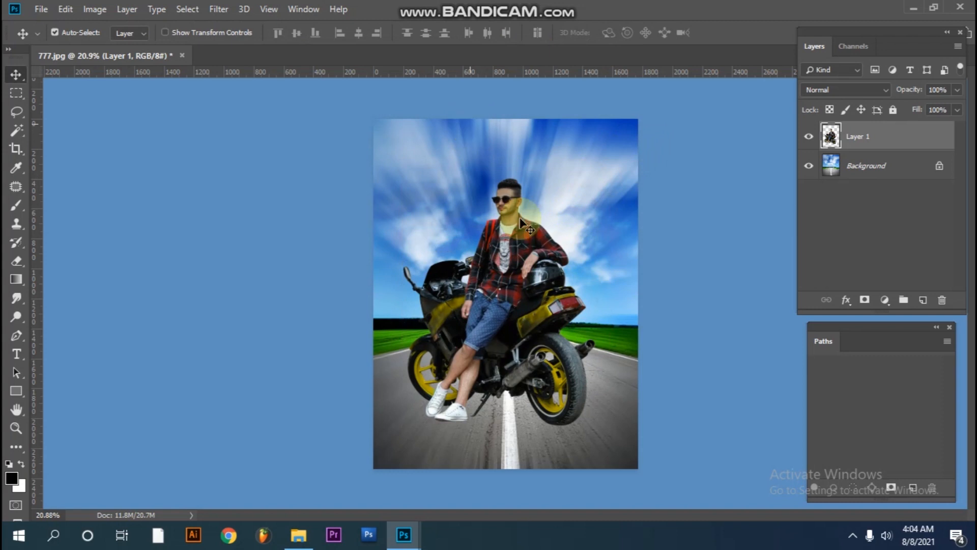
Step: Nudge the man and motorcycle layer slightly down and to the left on the road with Free Transform
{"action": "key", "text": "ctrl+t"}
{"action": "left_click_drag", "start_coordinate": [542, 366], "coordinate": [541, 368]}
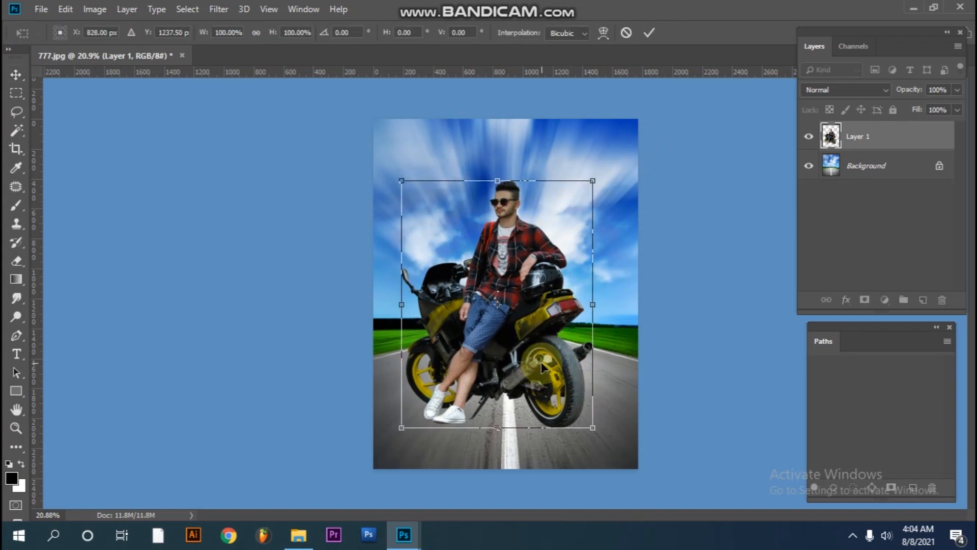
{"action": "key", "text": "Return"}
Step: Examine up close where the motorcycle's wheels and the man's shoes meet the road
{"action": "left_click_drag", "start_coordinate": [515, 271], "coordinate": [568, 301]}
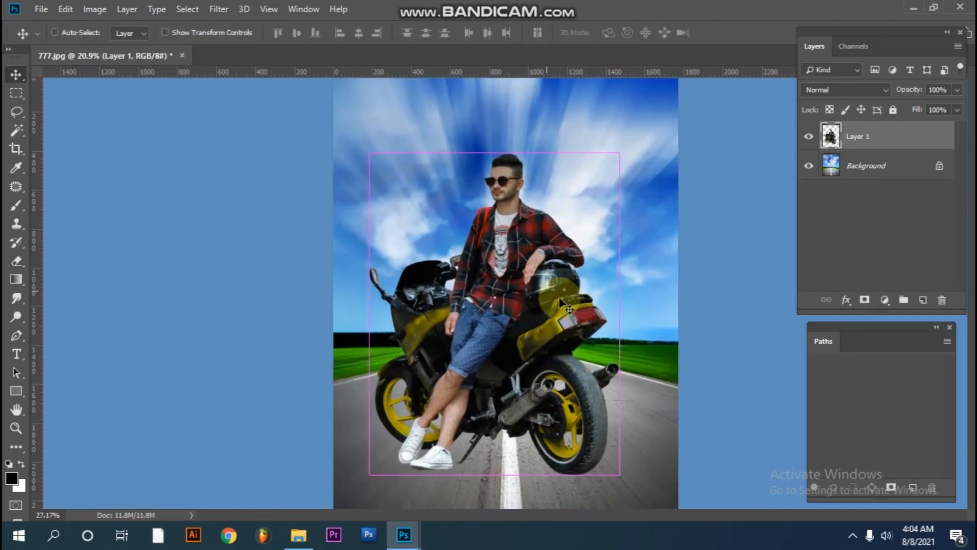
{"action": "left_click_drag", "start_coordinate": [603, 359], "coordinate": [585, 340]}
{"action": "scroll", "coordinate": [570, 329], "scroll_direction": "up", "scroll_amount": 5}
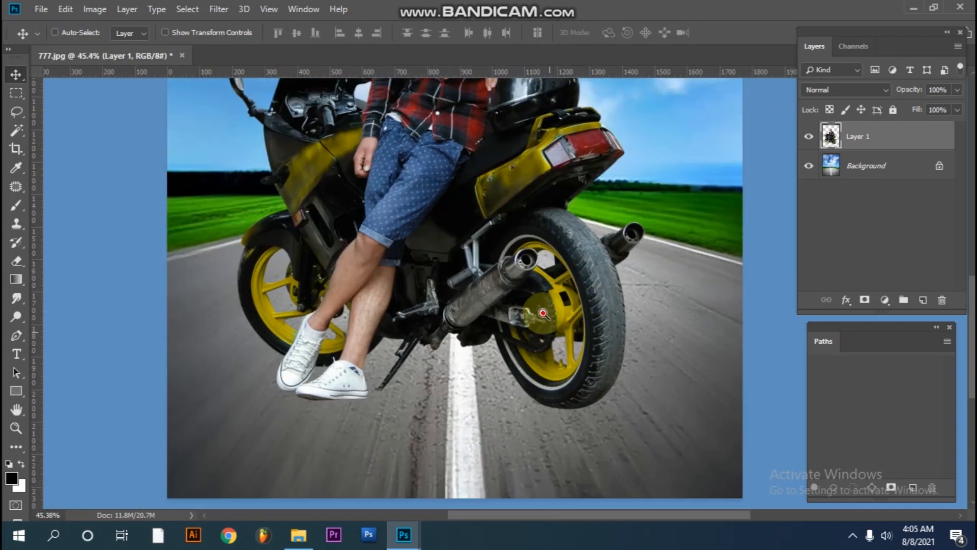
{"action": "scroll", "coordinate": [548, 351], "scroll_direction": "down", "scroll_amount": 4}
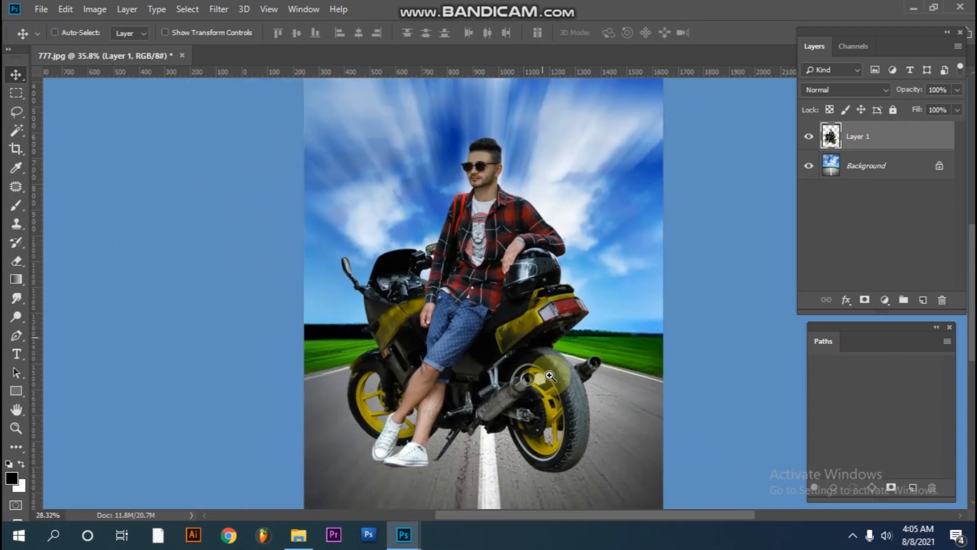
{"action": "left_click_drag", "start_coordinate": [549, 376], "coordinate": [548, 380]}
{"action": "left_click_drag", "start_coordinate": [555, 426], "coordinate": [551, 346]}
{"action": "mouse_move", "coordinate": [545, 395]}
{"action": "left_mouse_down"}
{"action": "mouse_move", "coordinate": [542, 386]}
{"action": "mouse_move", "coordinate": [557, 384]}
{"action": "left_mouse_up"}
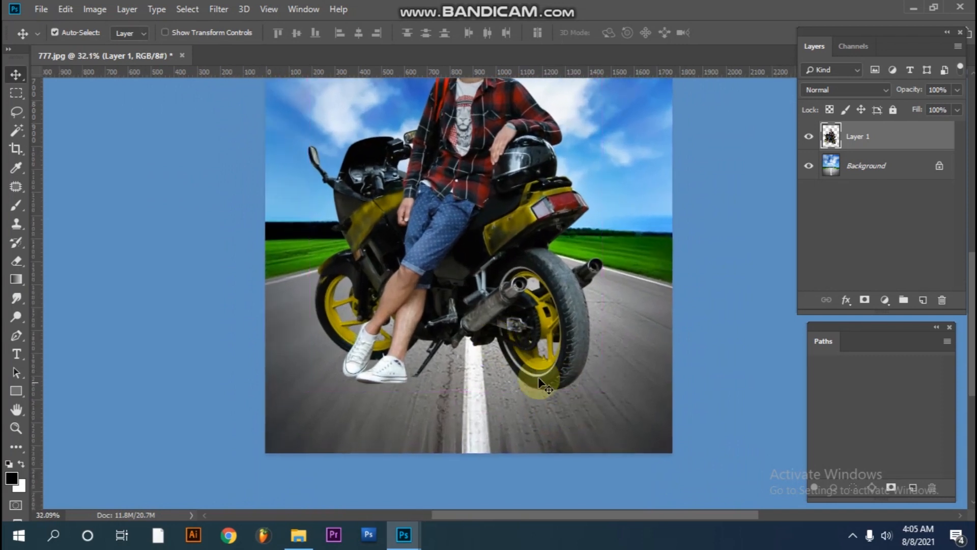
{"action": "scroll", "coordinate": [563, 387], "scroll_direction": "up", "scroll_amount": 2}
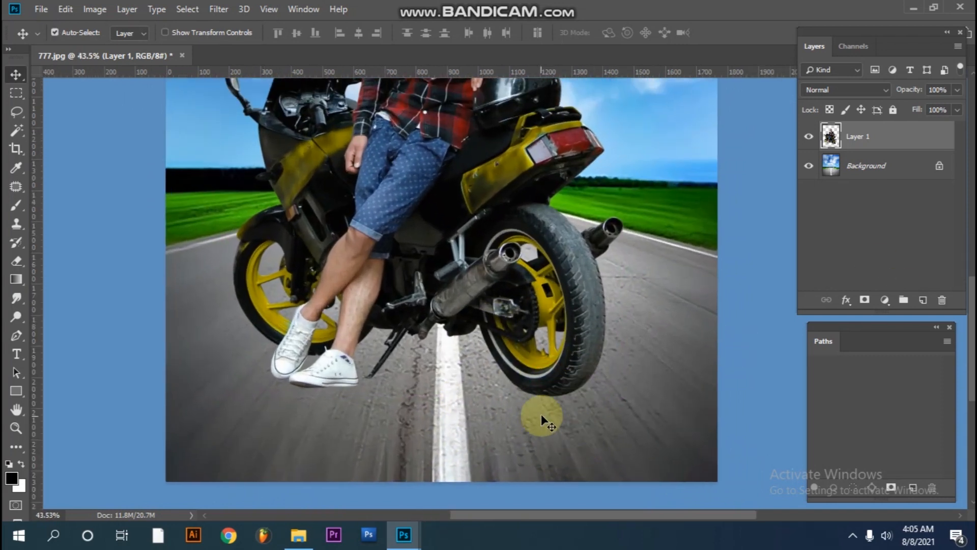
{"action": "left_click_drag", "start_coordinate": [541, 414], "coordinate": [537, 381]}
{"action": "scroll", "coordinate": [537, 381], "scroll_direction": "down", "scroll_amount": 1}
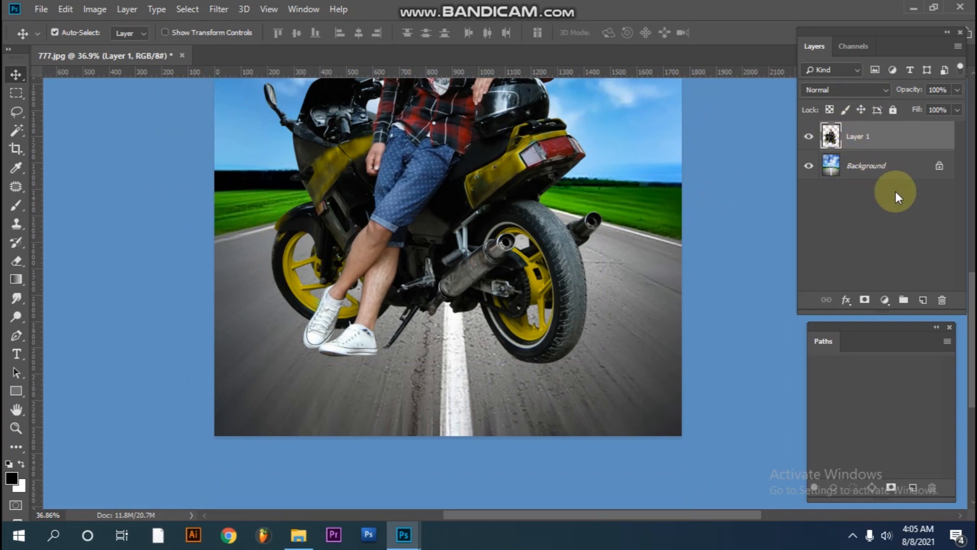
Step: Add a new layer beneath Layer 1 and ready the Brush tool with the near-black foreground colour 010000
{"action": "left_click_drag", "start_coordinate": [873, 139], "coordinate": [856, 184]}
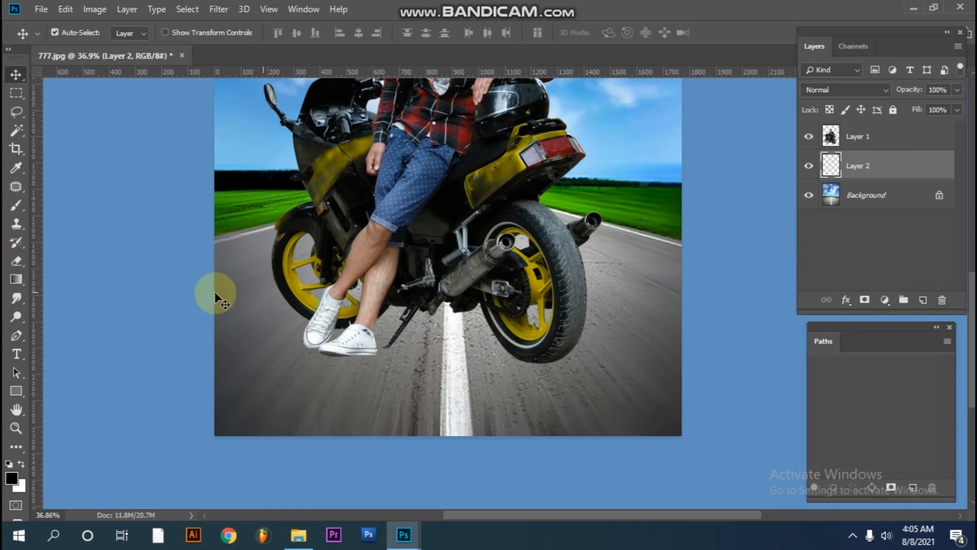
{"action": "left_click", "coordinate": [10, 208]}
{"action": "right_click", "coordinate": [15, 202]}
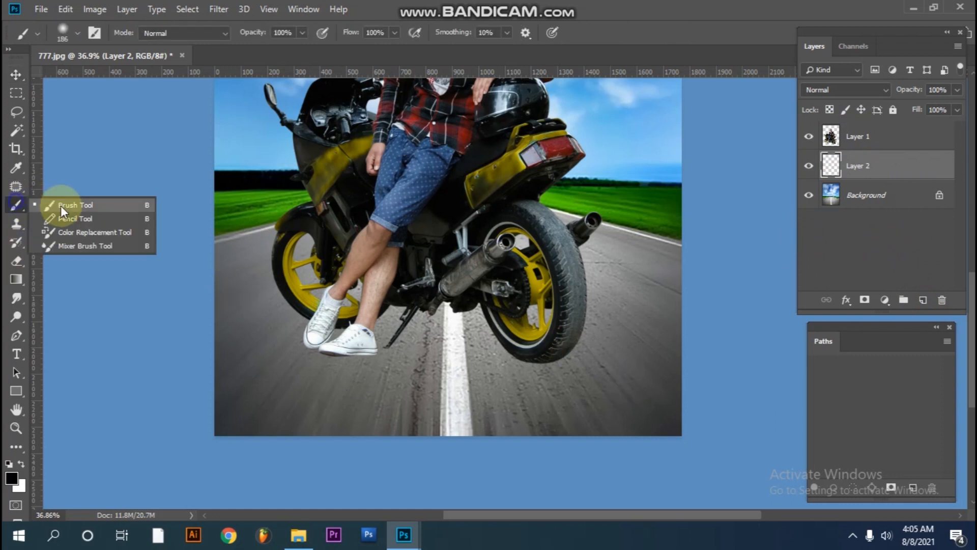
{"action": "left_click", "coordinate": [65, 210]}
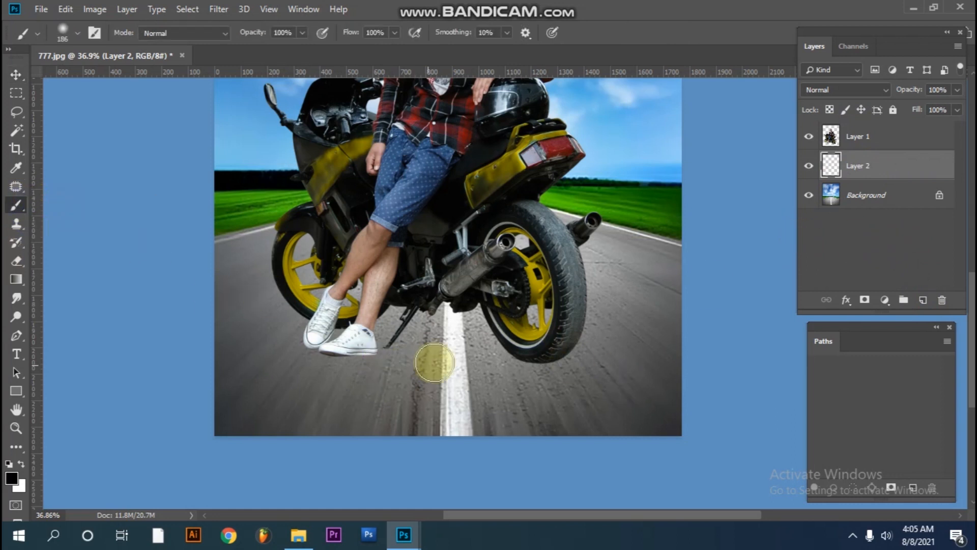
{"action": "left_click", "coordinate": [10, 479]}
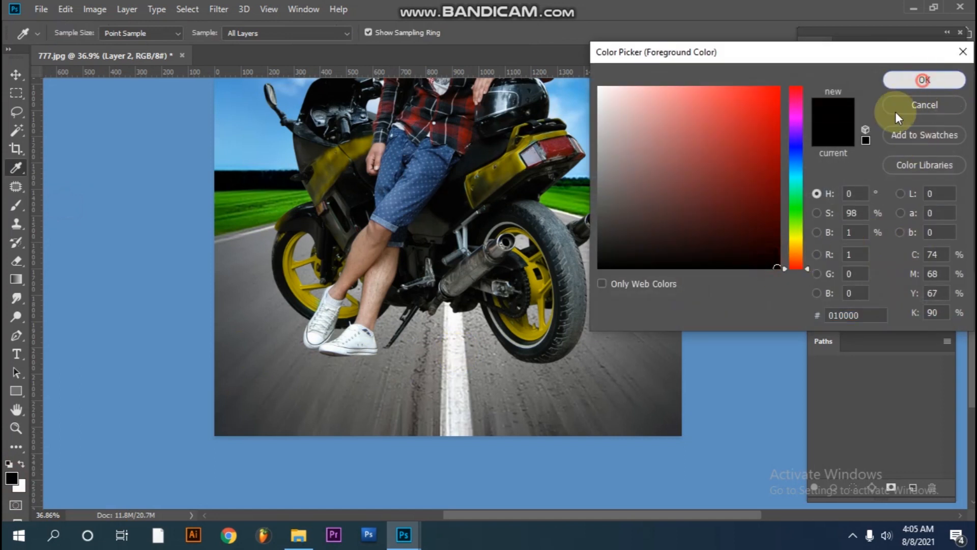
{"action": "left_click", "coordinate": [924, 80]}
Step: Dab one black spot on the road between the shoes and the rear wheel with a soft 340 px brush at 0% hardness
{"action": "right_click", "coordinate": [394, 254]}
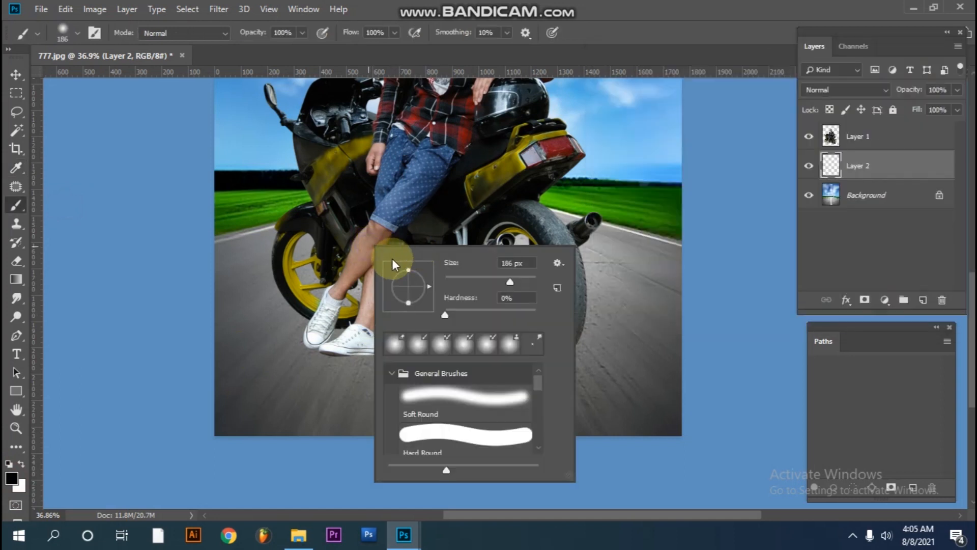
{"action": "left_click_drag", "start_coordinate": [300, 345], "coordinate": [428, 354]}
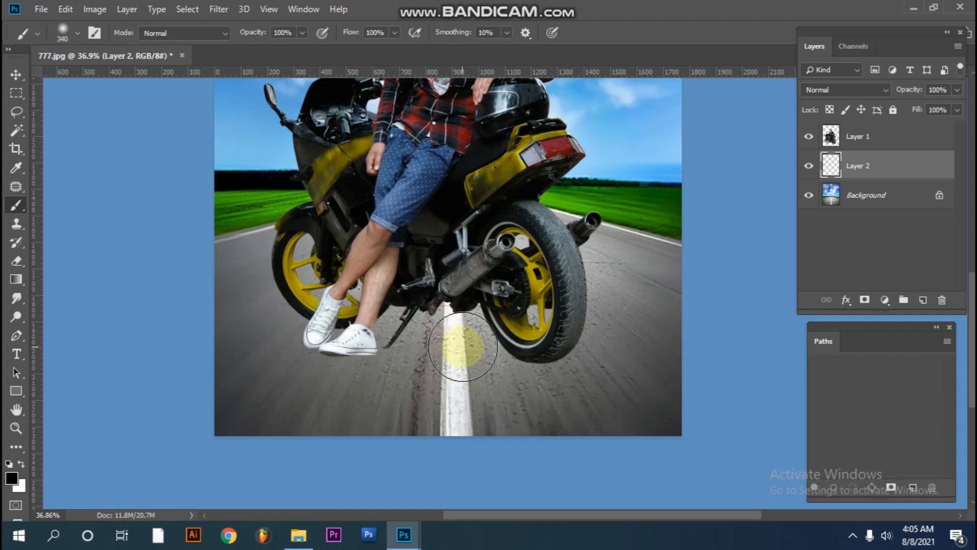
{"action": "left_click", "coordinate": [464, 347]}
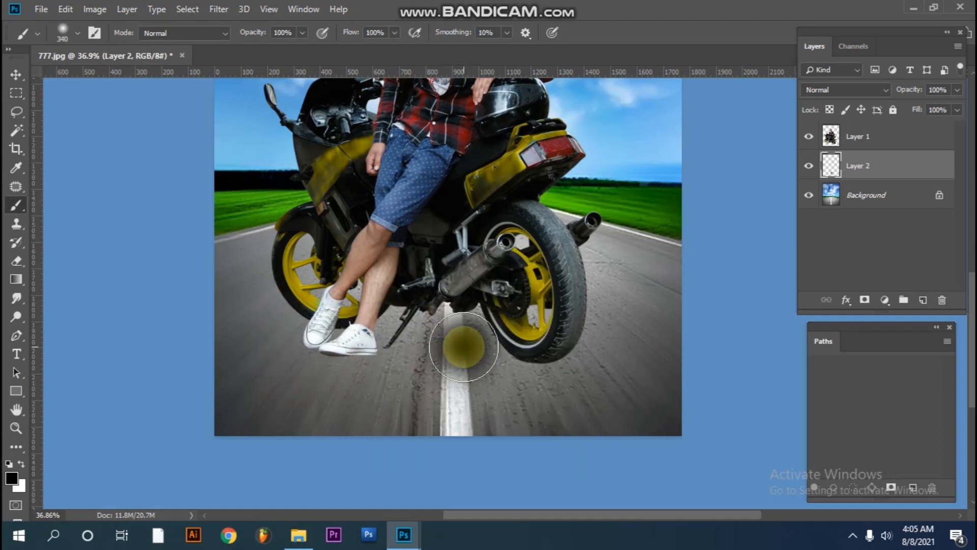
Step: Flatten the black spot to 25.23% height, widen it to 152.76%, and slant it under the rear wheel with Free Transform
{"action": "key", "text": "ctrl+t"}
{"action": "left_click_drag", "start_coordinate": [468, 274], "coordinate": [474, 328]}
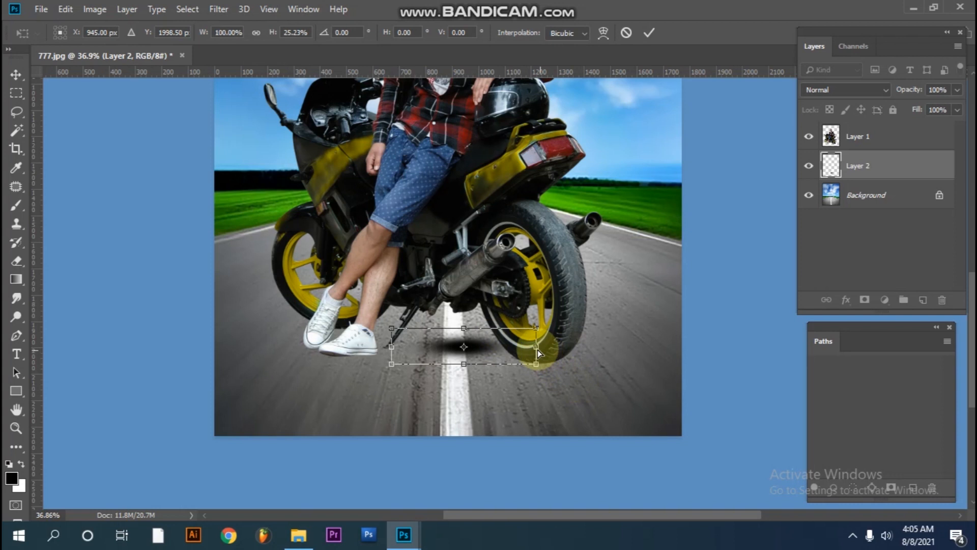
{"action": "left_click_drag", "start_coordinate": [537, 350], "coordinate": [613, 391]}
{"action": "left_click_drag", "start_coordinate": [570, 381], "coordinate": [592, 375]}
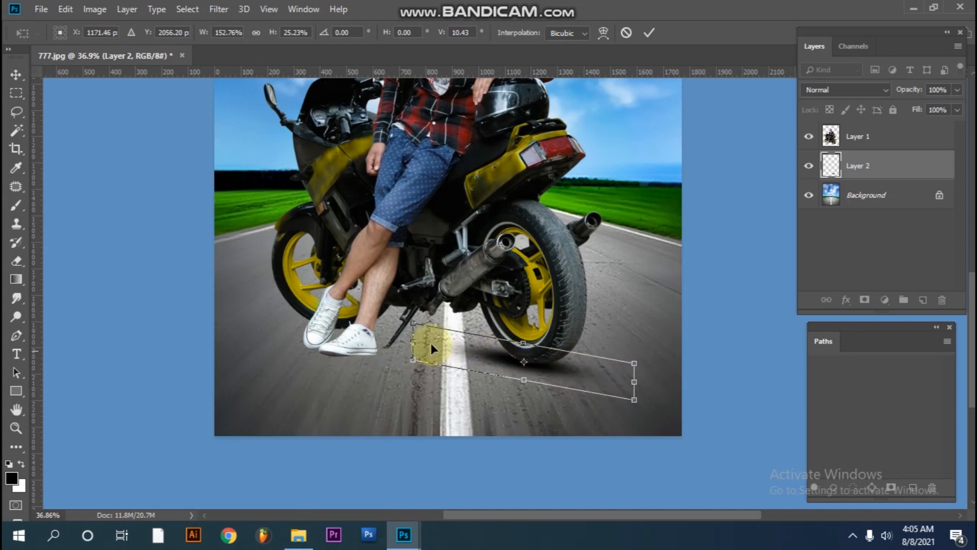
Step: Reshape and reposition the flattened shadow so it follows the base of the rear tire, and apply the transform
{"action": "left_click_drag", "start_coordinate": [415, 321], "coordinate": [465, 306]}
{"action": "left_click_drag", "start_coordinate": [605, 393], "coordinate": [574, 390]}
{"action": "left_click_drag", "start_coordinate": [688, 407], "coordinate": [689, 401]}
{"action": "left_click_drag", "start_coordinate": [540, 379], "coordinate": [609, 390]}
{"action": "key", "text": "Return"}
{"action": "key", "text": "ctrl+t"}
{"action": "mouse_move", "coordinate": [613, 496]}
{"action": "left_mouse_down"}
{"action": "mouse_move", "coordinate": [555, 373]}
{"action": "mouse_move", "coordinate": [569, 405]}
{"action": "mouse_move", "coordinate": [626, 407]}
{"action": "left_mouse_up"}
{"action": "key", "text": "Return"}
Step: Draw a closed Pen path on Layer 1 along the rear tire's lower edge and the shadow below it, and convert it to a selection
{"action": "left_click", "coordinate": [860, 136]}
{"action": "left_click_drag", "start_coordinate": [545, 404], "coordinate": [570, 414]}
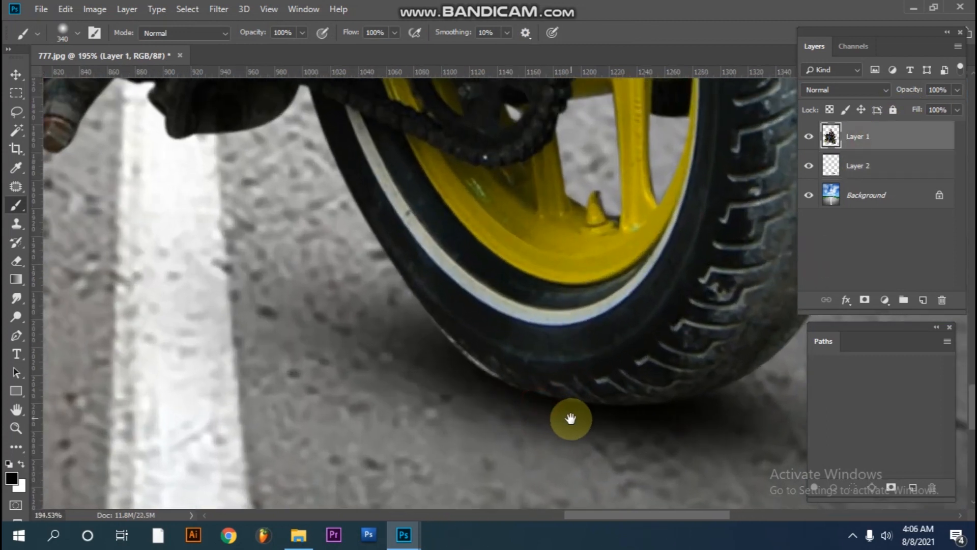
{"action": "key", "text": "p"}
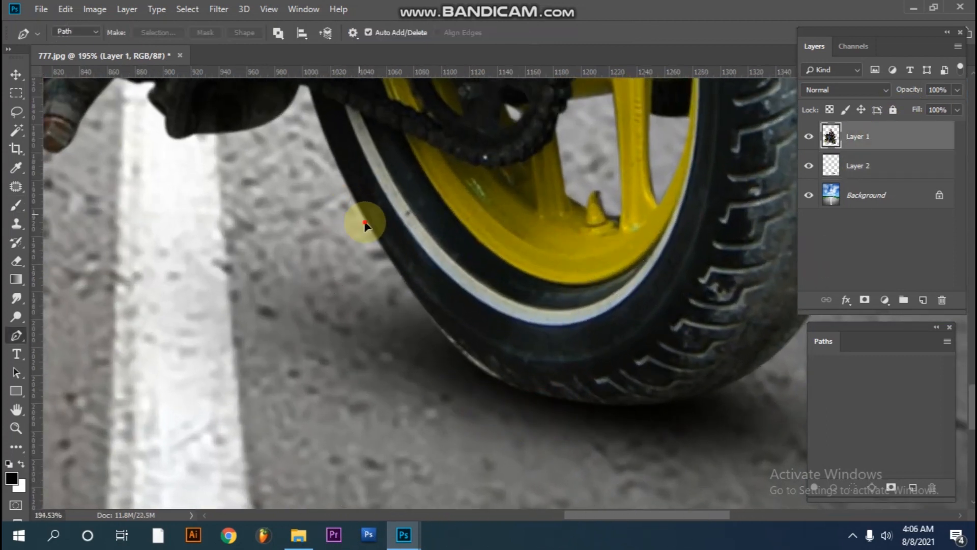
{"action": "left_click_drag", "start_coordinate": [397, 279], "coordinate": [399, 283]}
{"action": "left_click_drag", "start_coordinate": [473, 367], "coordinate": [534, 399]}
{"action": "mouse_move", "coordinate": [638, 413]}
{"action": "left_mouse_down"}
{"action": "mouse_move", "coordinate": [619, 413]}
{"action": "mouse_move", "coordinate": [628, 413]}
{"action": "left_mouse_up"}
{"action": "left_click_drag", "start_coordinate": [736, 392], "coordinate": [756, 382]}
{"action": "left_click_drag", "start_coordinate": [588, 440], "coordinate": [496, 429]}
{"action": "left_click_drag", "start_coordinate": [315, 265], "coordinate": [303, 249]}
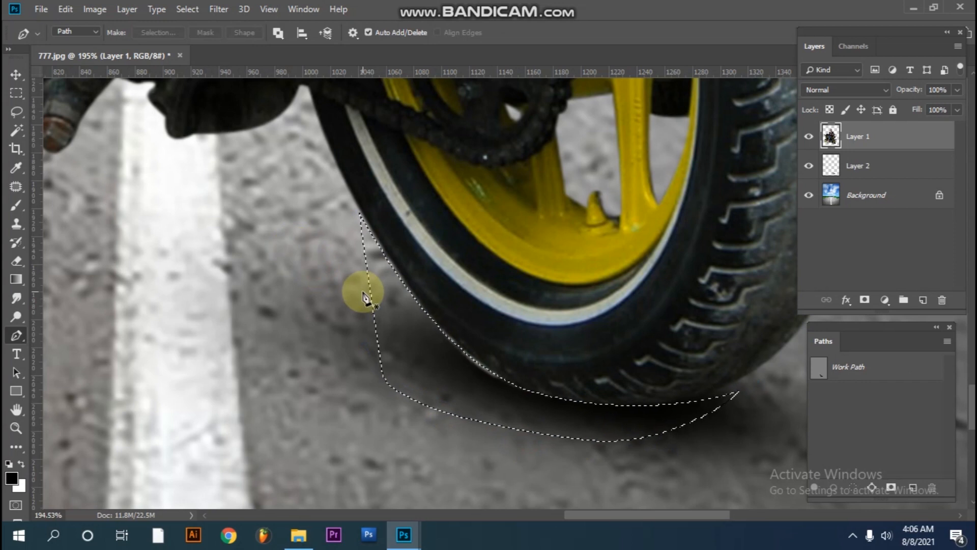
Step: Feather the selection along the rear tire's lower edge
{"action": "key", "text": "shift+F6"}
{"action": "scroll", "coordinate": [372, 324], "scroll_direction": "down", "scroll_amount": 3}
{"action": "key", "text": "Return"}
{"action": "key", "text": "ctrl+alt+d"}
{"action": "mouse_move", "coordinate": [532, 382]}
{"action": "left_mouse_down"}
{"action": "mouse_move", "coordinate": [496, 315]}
{"action": "mouse_move", "coordinate": [493, 327]}
{"action": "left_mouse_up"}
{"action": "left_click_drag", "start_coordinate": [606, 239], "coordinate": [565, 223]}
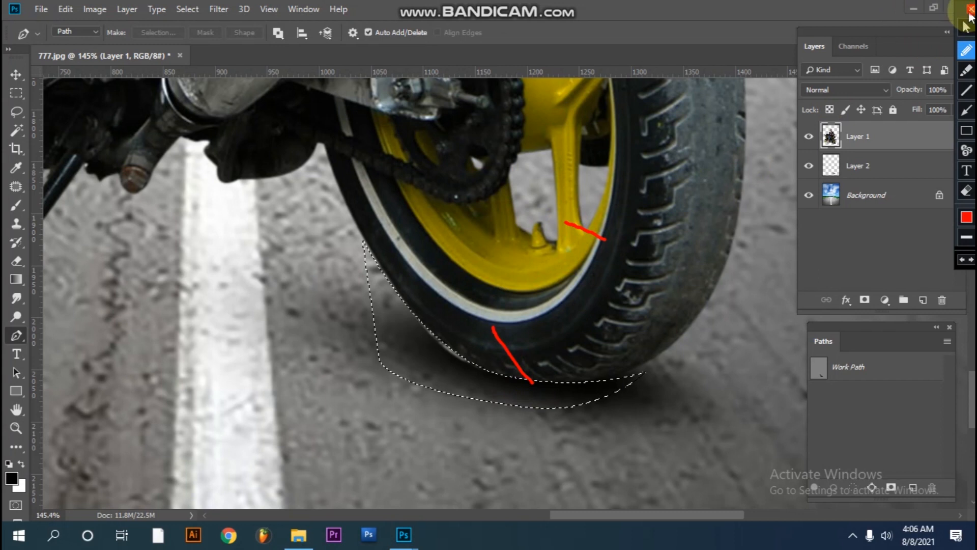
{"action": "left_click", "coordinate": [972, 11]}
Step: Duplicate the rear tire's shadow layer, Layer 2, with Layer Via Copy
{"action": "key", "text": "ctrl+0"}
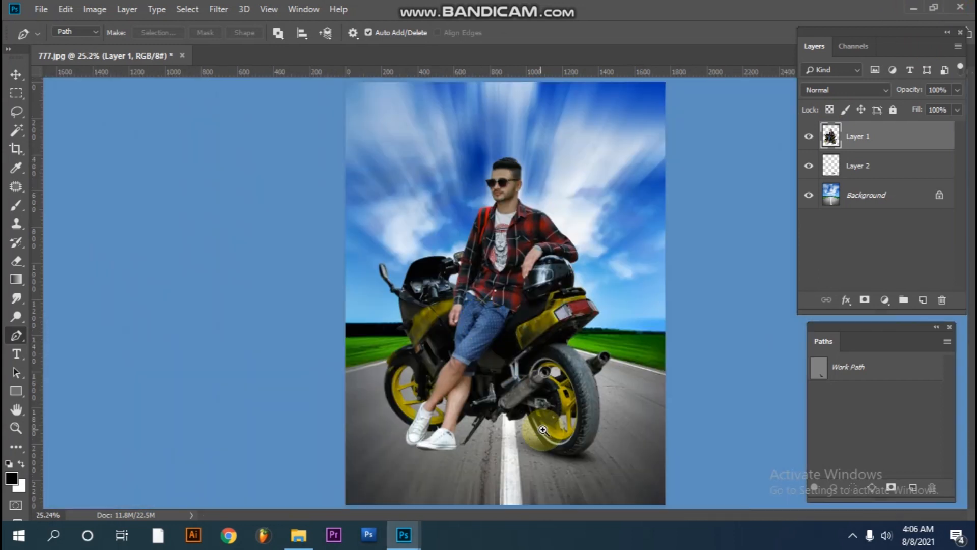
{"action": "scroll", "coordinate": [542, 430], "scroll_direction": "up", "scroll_amount": 3}
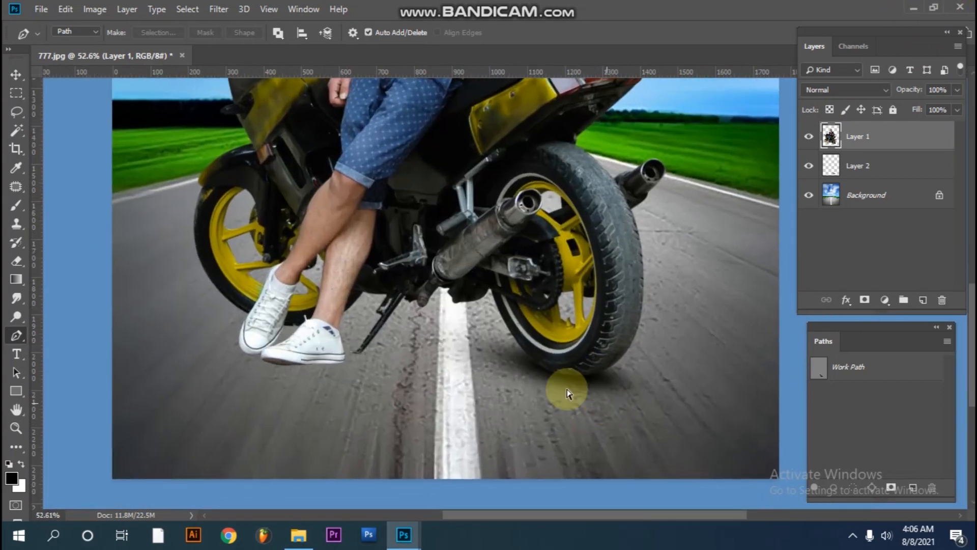
{"action": "left_click", "coordinate": [860, 166]}
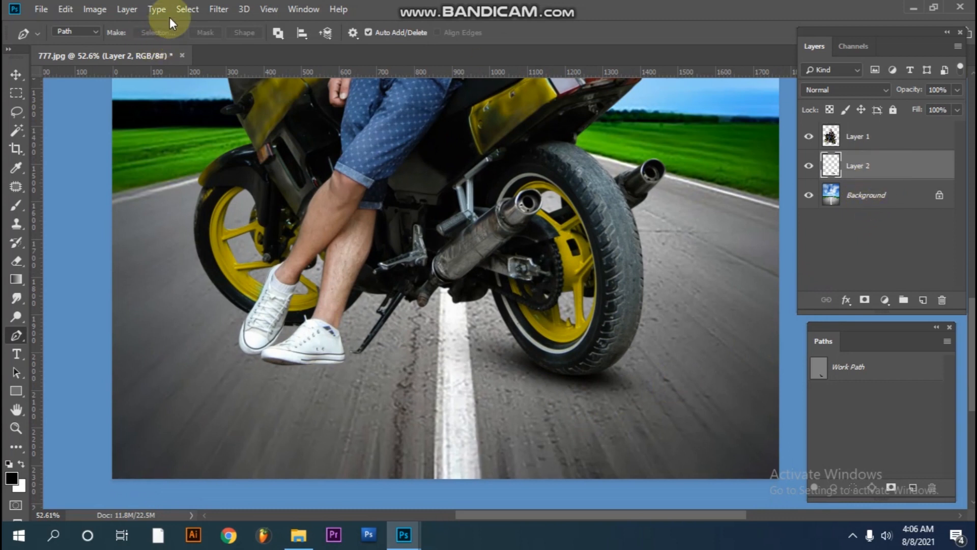
{"action": "left_click", "coordinate": [139, 10]}
{"action": "mouse_move", "coordinate": [257, 20]}
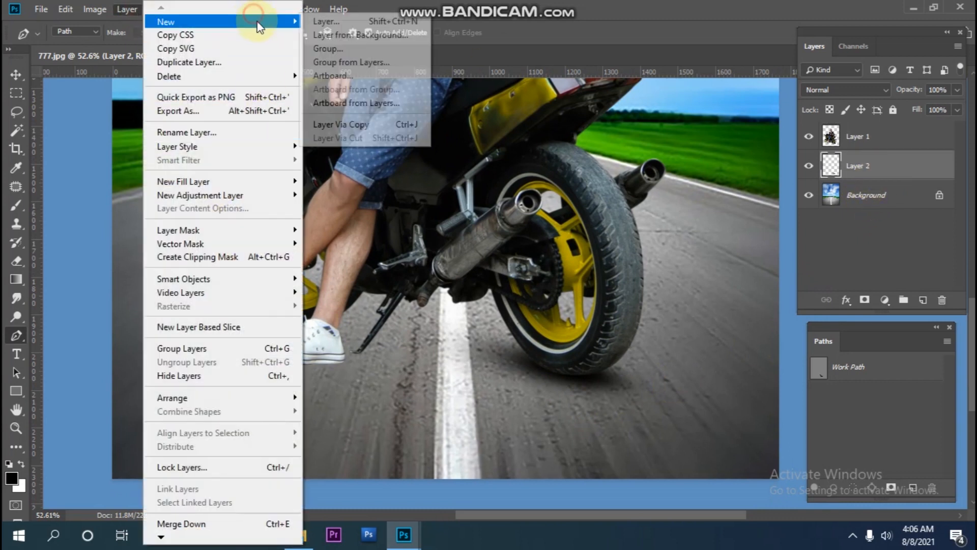
{"action": "left_click", "coordinate": [396, 122]}
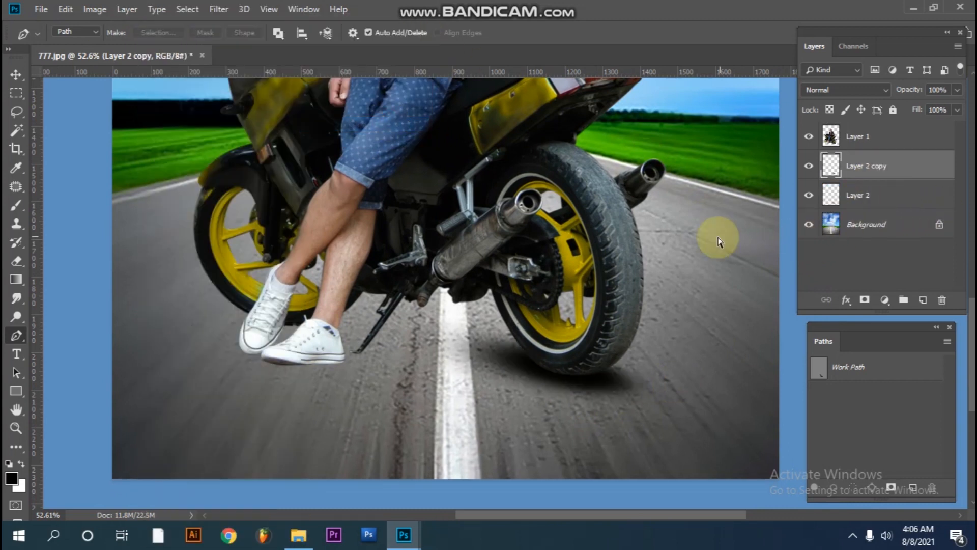
Step: Move the duplicated shadow beneath the front wheel, scale its height to 80.25% and rotate it to -1.90° with Free Transform
{"action": "key", "text": "ctrl+t"}
{"action": "left_click_drag", "start_coordinate": [596, 356], "coordinate": [325, 313]}
{"action": "left_click_drag", "start_coordinate": [476, 389], "coordinate": [506, 371]}
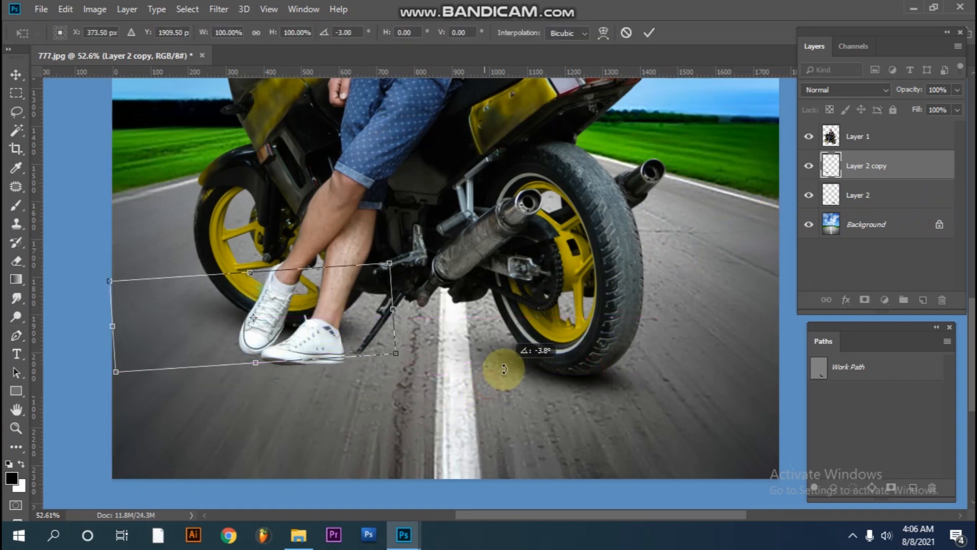
{"action": "left_click_drag", "start_coordinate": [250, 272], "coordinate": [254, 290]}
{"action": "left_click_drag", "start_coordinate": [330, 329], "coordinate": [325, 320]}
{"action": "left_click_drag", "start_coordinate": [593, 360], "coordinate": [602, 387]}
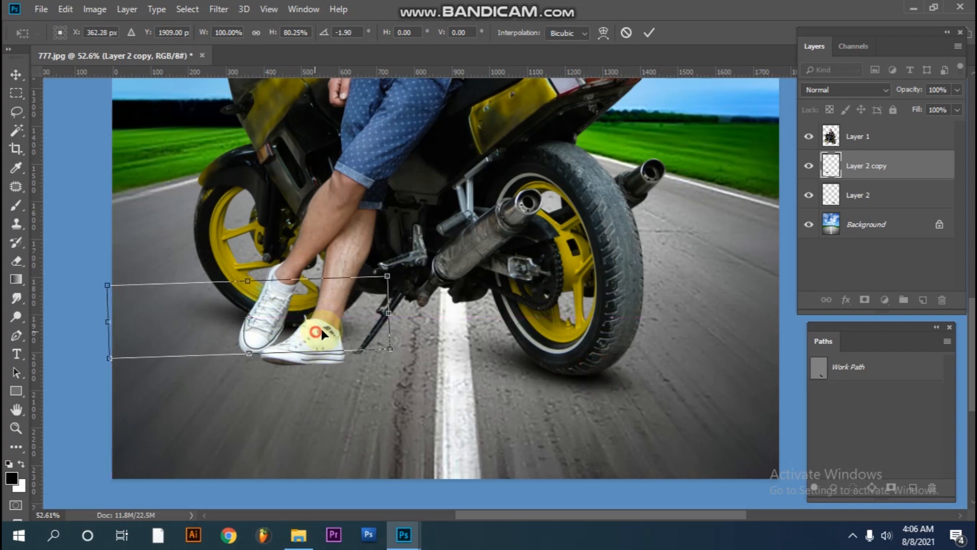
{"action": "left_click_drag", "start_coordinate": [322, 331], "coordinate": [325, 338]}
{"action": "key", "text": "Return"}
Step: Scale the height of the rear tire's shadow on Layer 2 to 86.83%, rotate it 3.73° and fit it under the tire
{"action": "scroll", "coordinate": [446, 335], "scroll_direction": "down", "scroll_amount": 6}
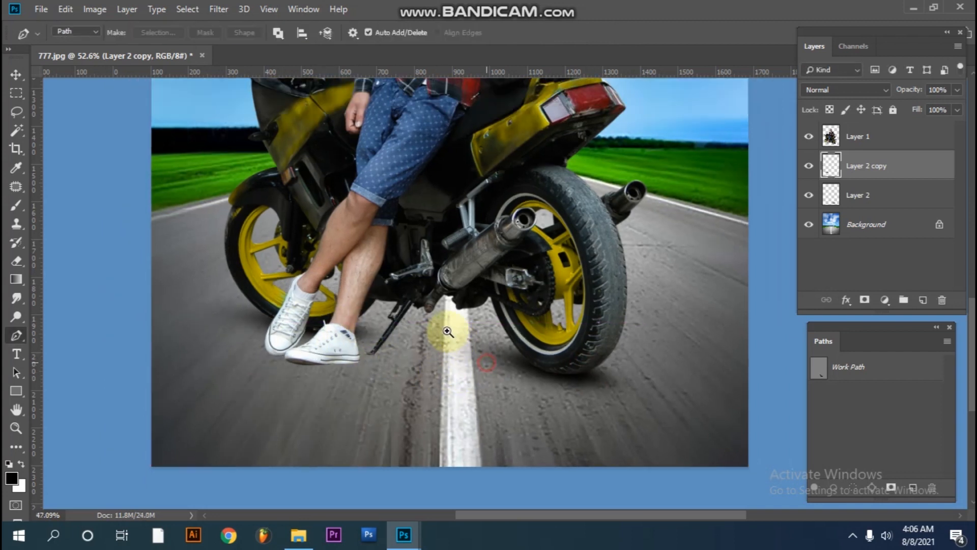
{"action": "scroll", "coordinate": [747, 307], "scroll_direction": "up", "scroll_amount": 4}
{"action": "left_click", "coordinate": [842, 195]}
{"action": "scroll", "coordinate": [465, 386], "scroll_direction": "up", "scroll_amount": 3}
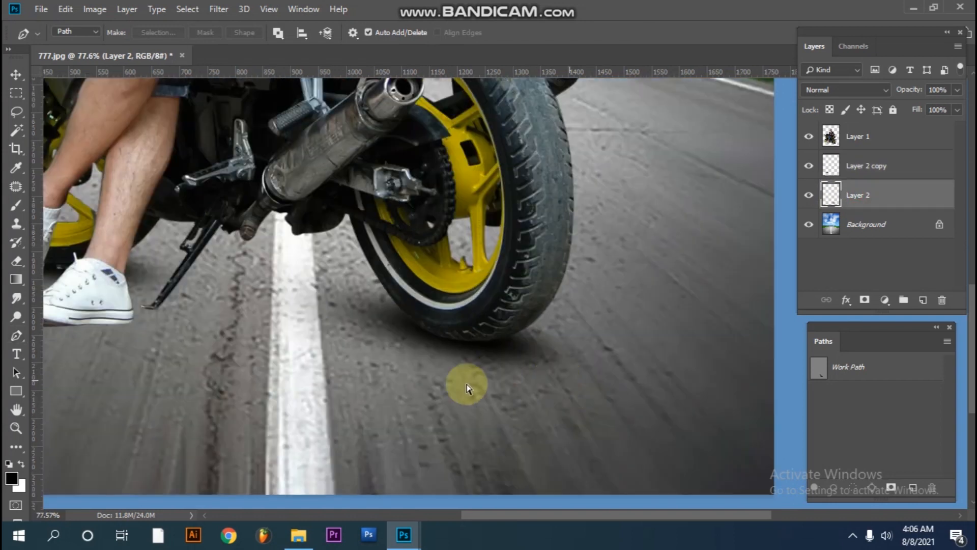
{"action": "key", "text": "ctrl+t"}
{"action": "left_click_drag", "start_coordinate": [400, 388], "coordinate": [400, 371]}
{"action": "left_click_drag", "start_coordinate": [523, 345], "coordinate": [508, 372]}
{"action": "left_click_drag", "start_coordinate": [624, 371], "coordinate": [635, 388]}
{"action": "left_click_drag", "start_coordinate": [472, 377], "coordinate": [478, 353]}
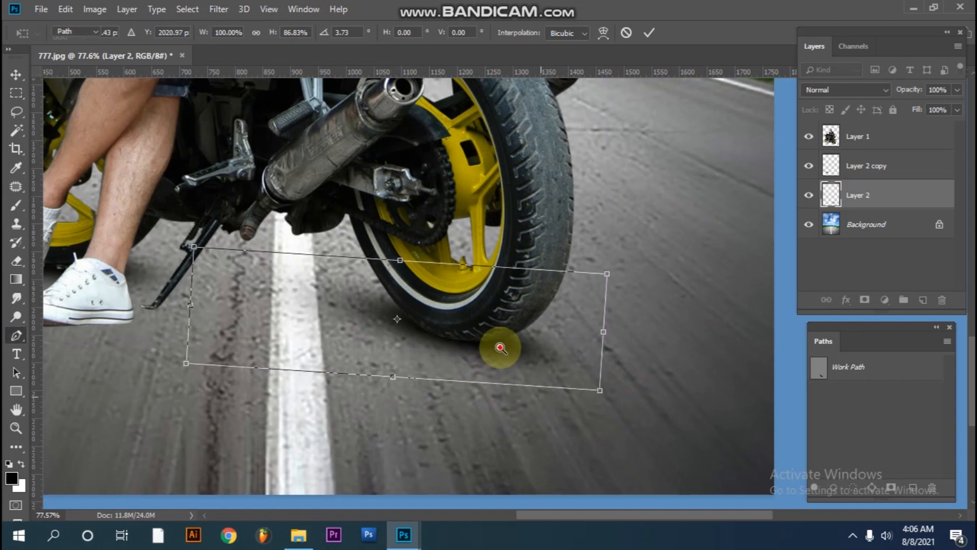
{"action": "key", "text": "Return"}
{"action": "key", "text": "p"}
Step: Rotate the rear tire's shadow on Layer 2 by -1.60° with Free Transform
{"action": "scroll", "coordinate": [559, 388], "scroll_direction": "down", "scroll_amount": 5}
{"action": "key", "text": "ctrl+t"}
{"action": "left_click_drag", "start_coordinate": [625, 408], "coordinate": [627, 408]}
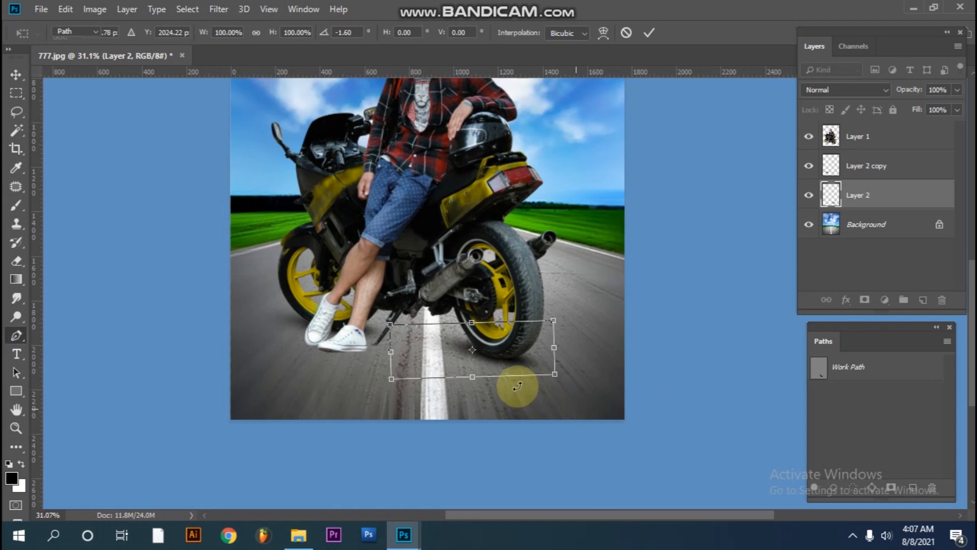
{"action": "key", "text": "p"}
{"action": "scroll", "coordinate": [514, 380], "scroll_direction": "down", "scroll_amount": 4}
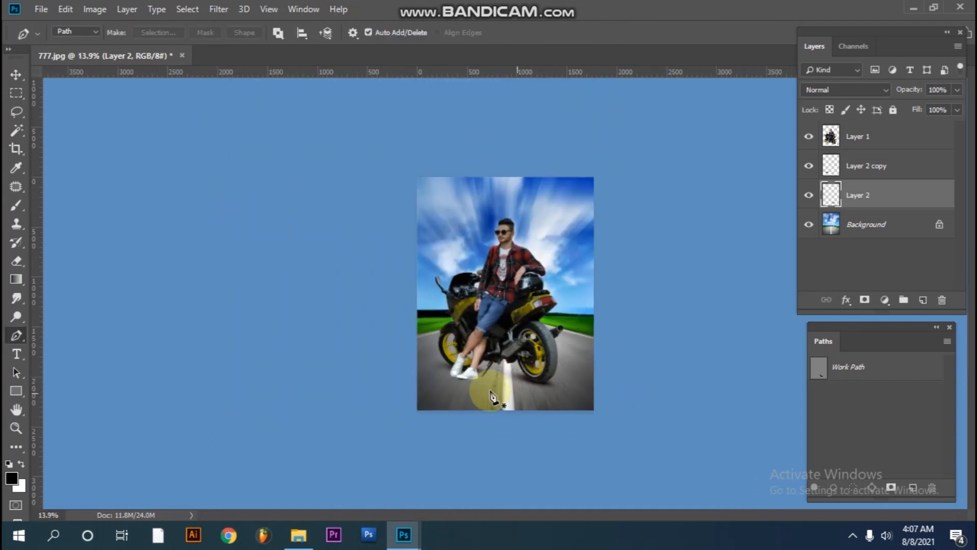
Step: On a new layer above Layer 2, paint a soft black spot on the road below the front shoe with a 198 px brush
{"action": "scroll", "coordinate": [508, 399], "scroll_direction": "up", "scroll_amount": 6}
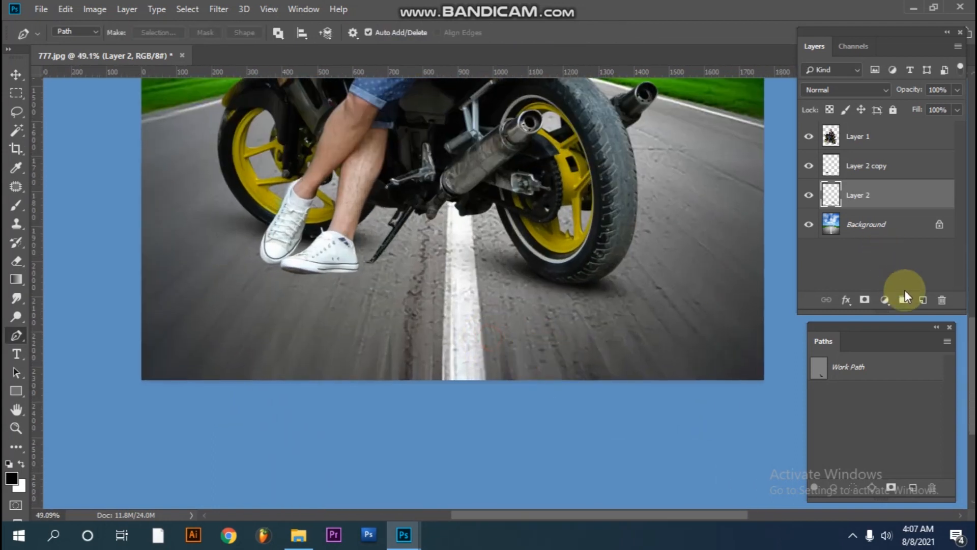
{"action": "left_click", "coordinate": [922, 301]}
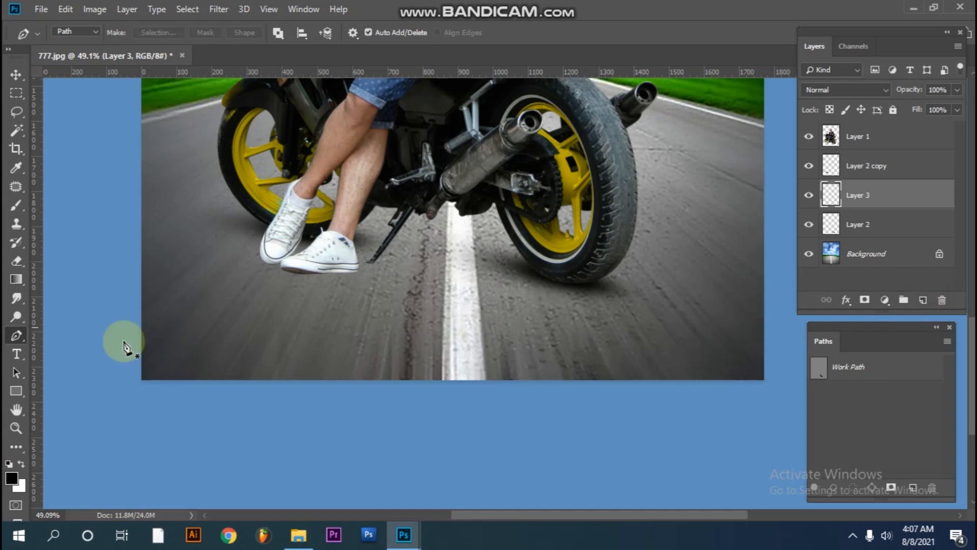
{"action": "left_click_drag", "start_coordinate": [14, 208], "coordinate": [61, 192]}
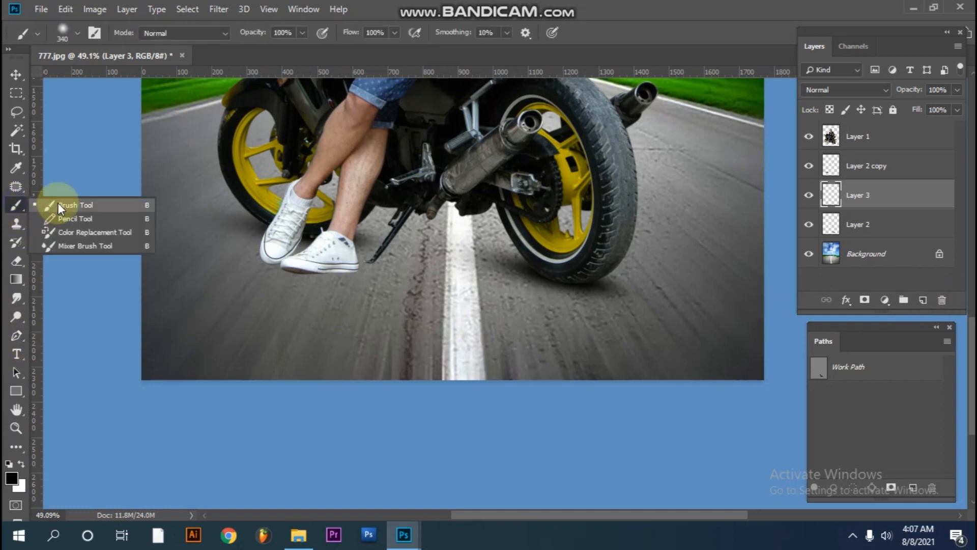
{"action": "key", "text": "bracketleft"}
{"action": "key", "text": "bracketleft"}
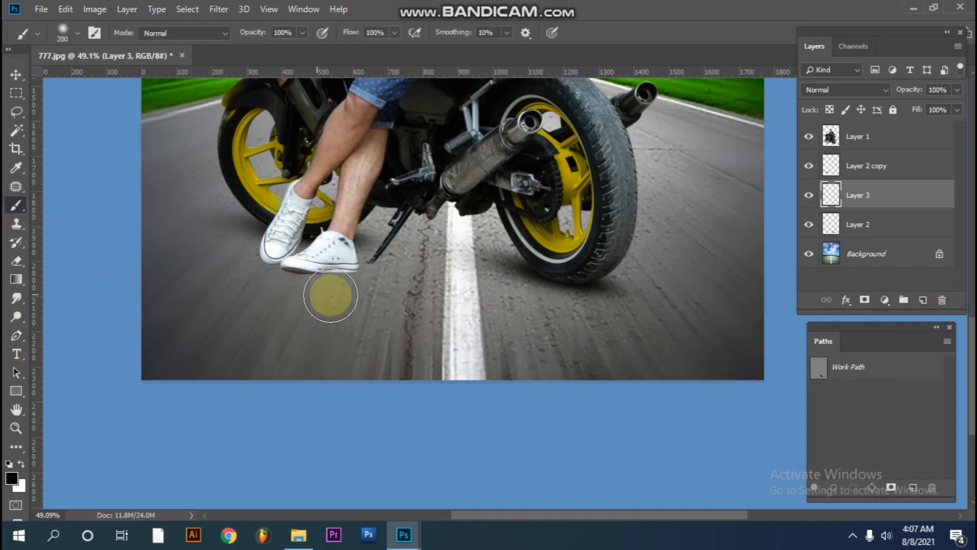
{"action": "scroll", "coordinate": [333, 294], "scroll_direction": "up", "scroll_amount": 1}
{"action": "key", "text": "bracketleft"}
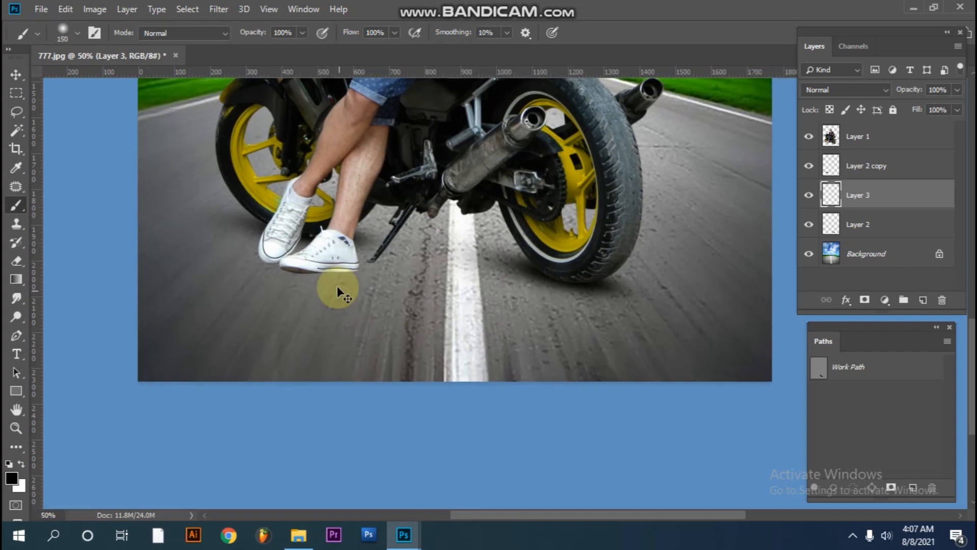
{"action": "left_click", "coordinate": [338, 284], "text": "ctrl"}
{"action": "left_click_drag", "start_coordinate": [315, 302], "coordinate": [324, 303]}
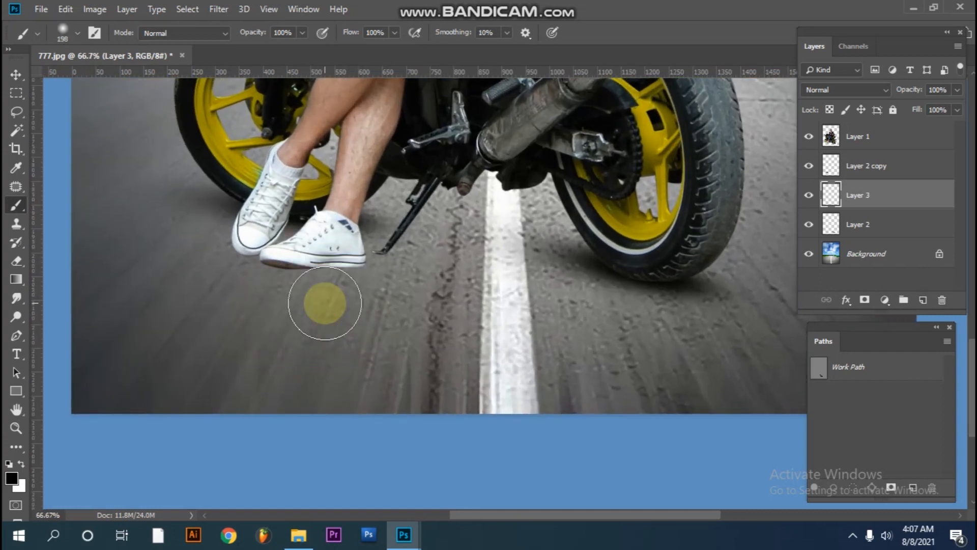
{"action": "left_click", "coordinate": [325, 303]}
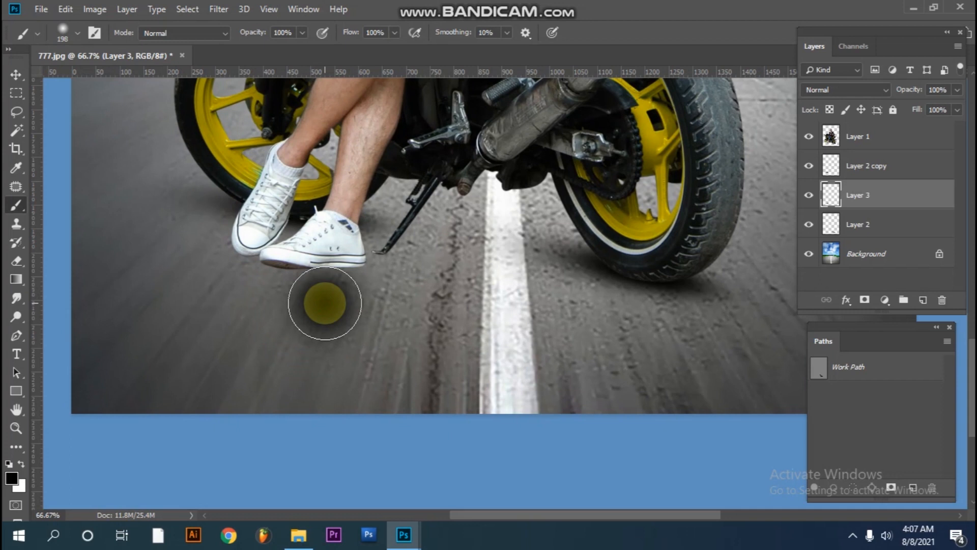
{"action": "left_click_drag", "start_coordinate": [325, 304], "coordinate": [338, 310]}
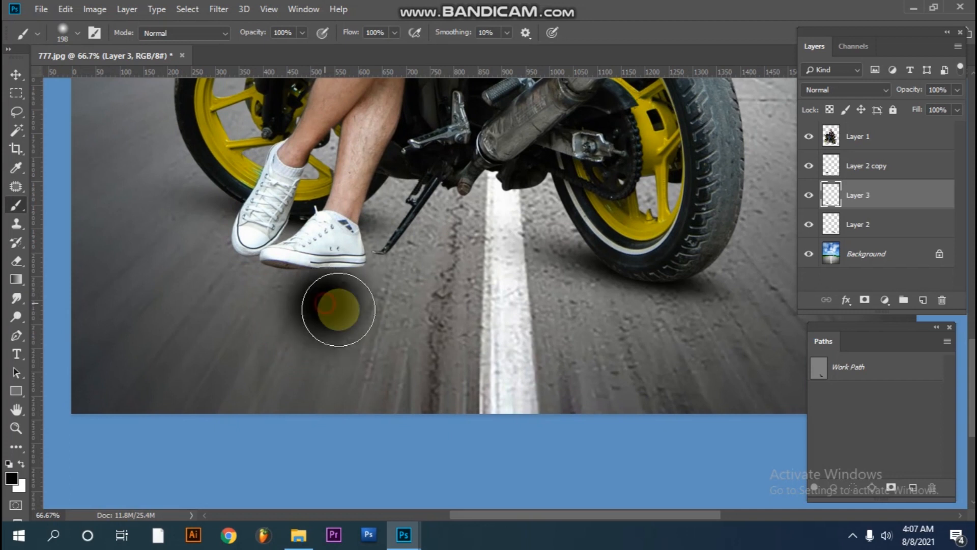
Step: Flatten and skew the black spot into a slim, slanted shadow and fit it under the front shoe with Free Transform
{"action": "key", "text": "ctrl+t"}
{"action": "left_click_drag", "start_coordinate": [324, 227], "coordinate": [362, 264]}
{"action": "left_click_drag", "start_coordinate": [256, 265], "coordinate": [196, 320]}
{"action": "key", "text": "ctrl+z"}
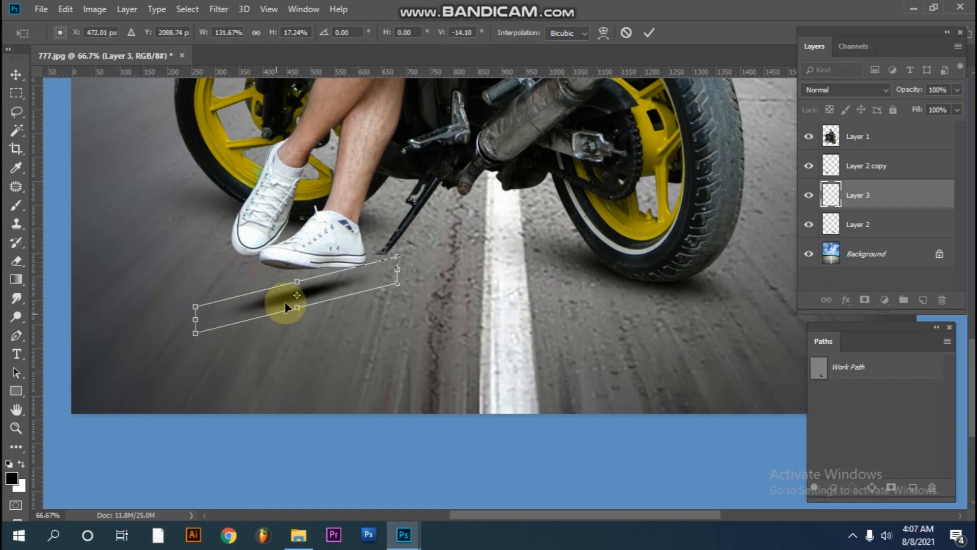
{"action": "left_click_drag", "start_coordinate": [297, 307], "coordinate": [393, 240]}
{"action": "left_click_drag", "start_coordinate": [458, 292], "coordinate": [465, 303]}
{"action": "left_click_drag", "start_coordinate": [431, 246], "coordinate": [482, 240]}
{"action": "left_click_drag", "start_coordinate": [409, 262], "coordinate": [435, 278]}
{"action": "key", "text": "Return"}
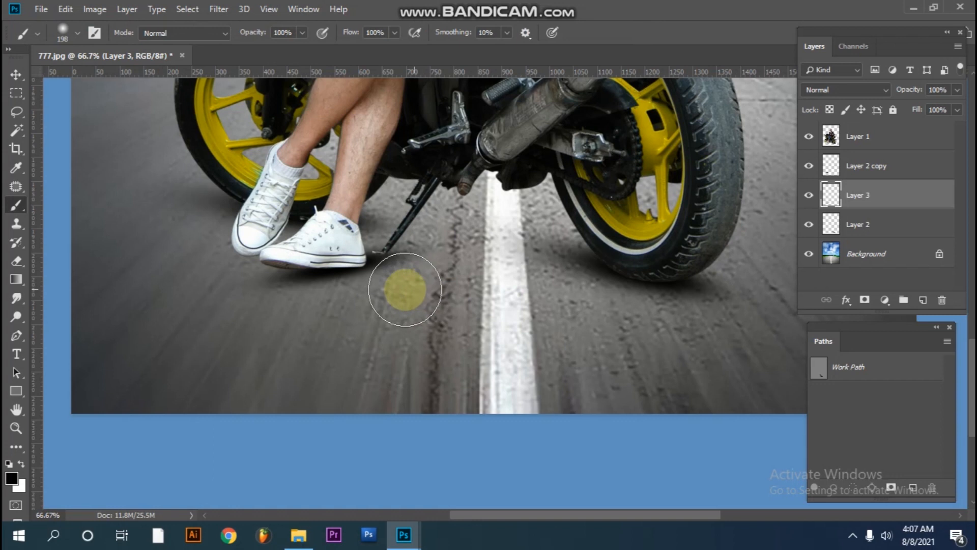
Step: Erase the excess shoe shadow around the kickstand with a 90 px Eraser
{"action": "key", "text": "e"}
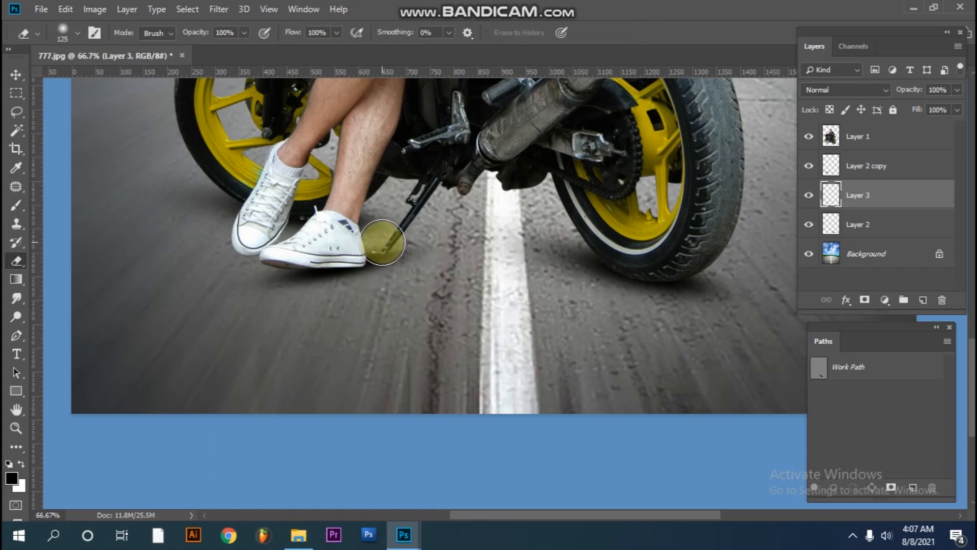
{"action": "right_click", "coordinate": [23, 255]}
{"action": "left_click", "coordinate": [68, 255]}
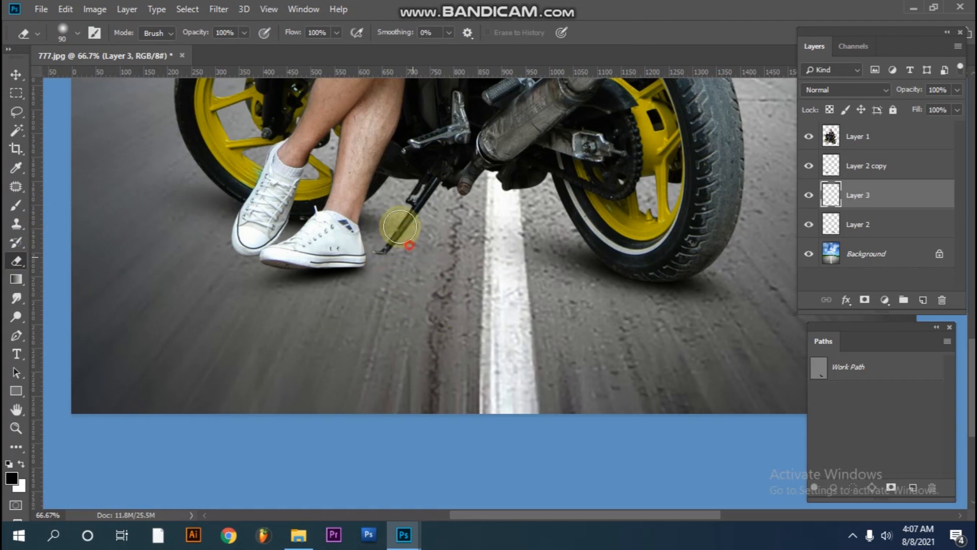
Step: Widen the front shoe's shadow to 107.19% and skew it vertically by -2.96° with Free Transform
{"action": "key", "text": "ctrl+t"}
{"action": "left_click_drag", "start_coordinate": [216, 268], "coordinate": [191, 280]}
{"action": "left_click_drag", "start_coordinate": [373, 273], "coordinate": [384, 266]}
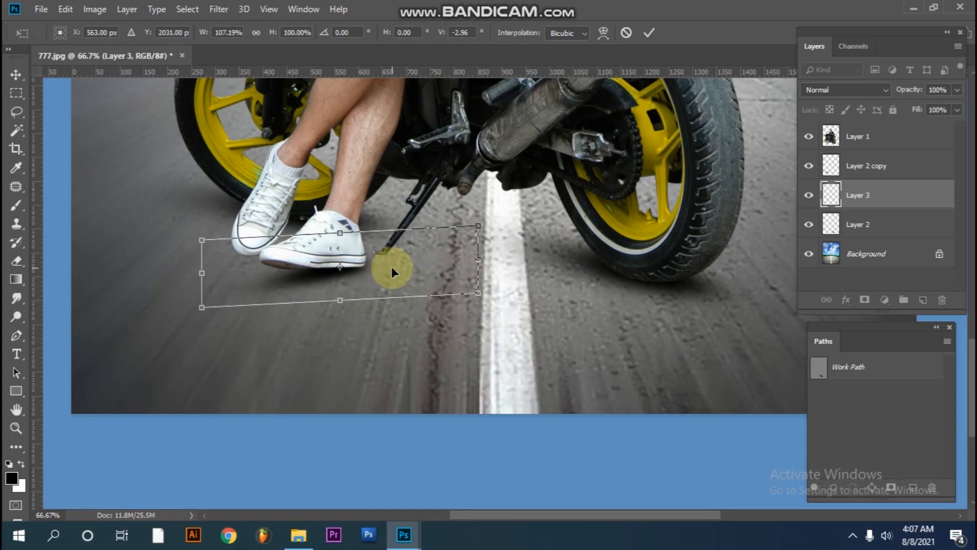
{"action": "key", "text": "Return"}
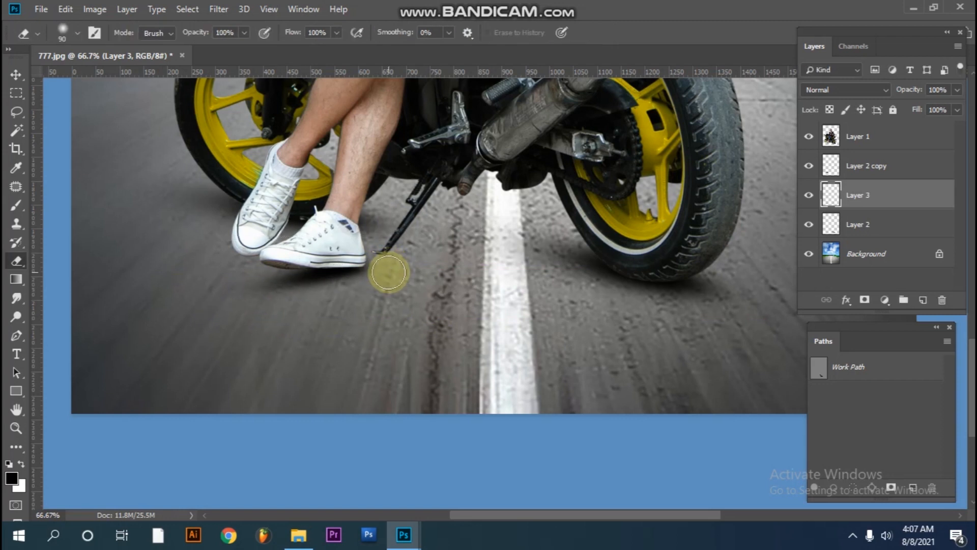
Step: Duplicate the shoe shadow on Layer 3 and scale, rotate and skew the copy to fit beneath the other shoe
{"action": "scroll", "coordinate": [356, 299], "scroll_direction": "down", "scroll_amount": 4}
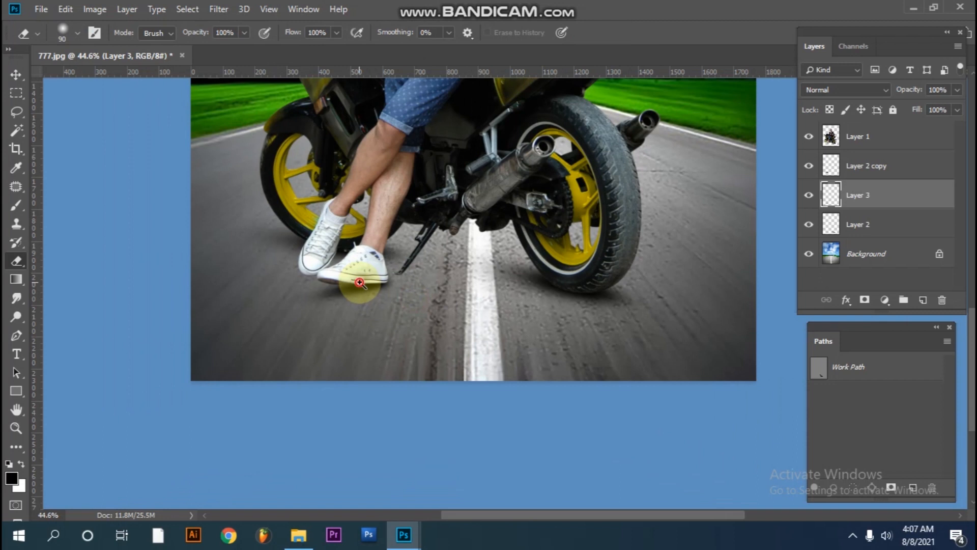
{"action": "scroll", "coordinate": [359, 283], "scroll_direction": "up", "scroll_amount": 4}
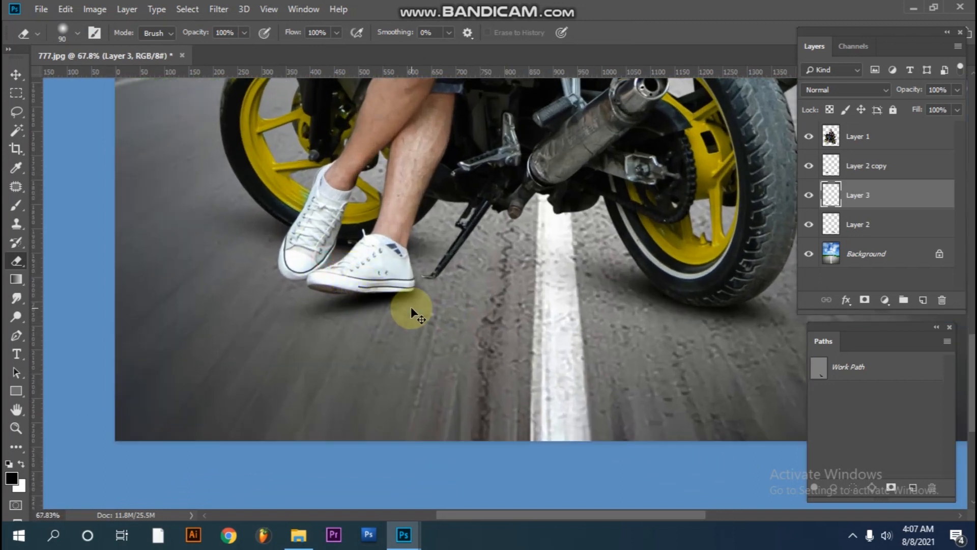
{"action": "key", "text": "ctrl+j"}
{"action": "key", "text": "ctrl+t"}
{"action": "left_click_drag", "start_coordinate": [339, 309], "coordinate": [271, 288]}
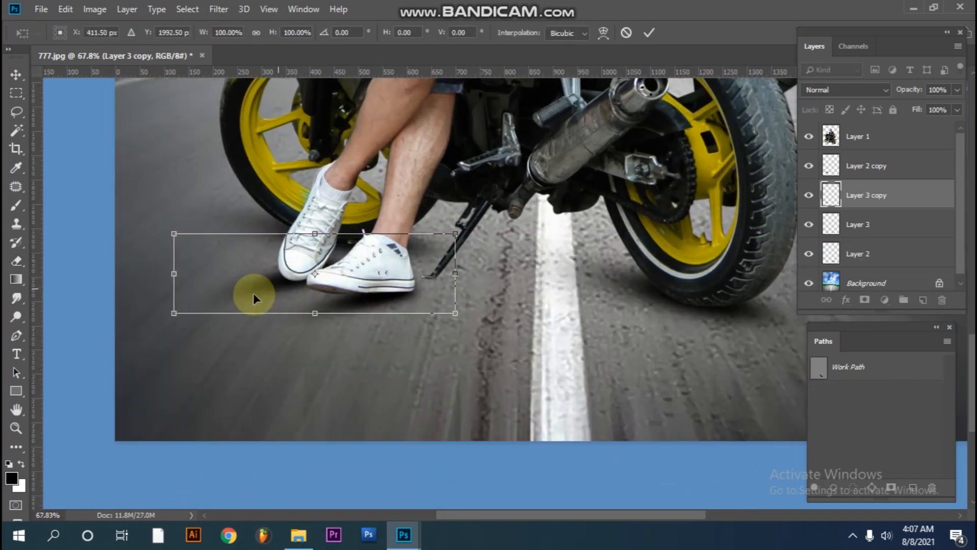
{"action": "left_click_drag", "start_coordinate": [171, 276], "coordinate": [314, 282]}
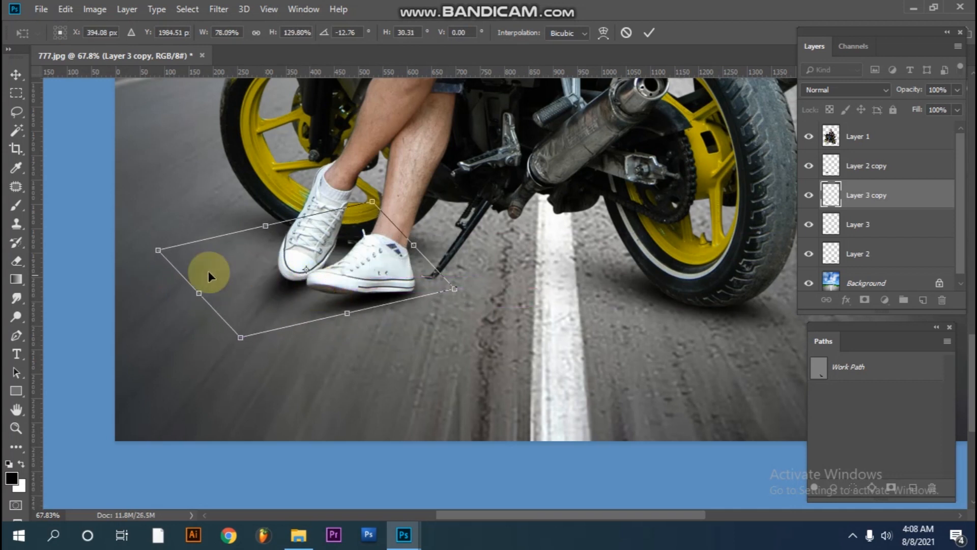
{"action": "left_click_drag", "start_coordinate": [253, 269], "coordinate": [261, 258]}
{"action": "left_click_drag", "start_coordinate": [521, 279], "coordinate": [523, 238]}
{"action": "mouse_move", "coordinate": [273, 302]}
{"action": "left_mouse_down"}
{"action": "mouse_move", "coordinate": [271, 313]}
{"action": "mouse_move", "coordinate": [296, 300]}
{"action": "left_mouse_up"}
{"action": "key", "text": "Return"}
{"action": "key", "text": "e"}
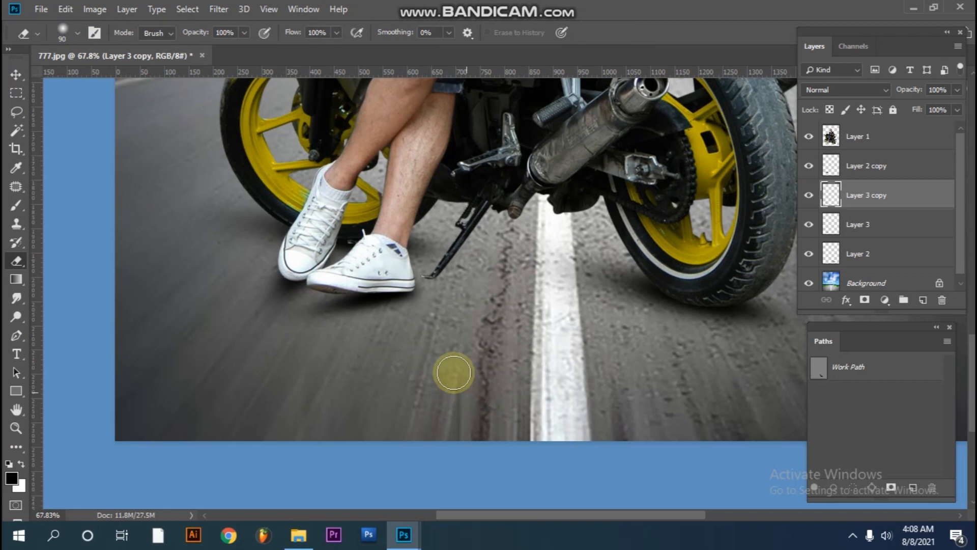
Step: Check the shoe and wheel shadows up close and against the whole composite
{"action": "left_click_drag", "start_coordinate": [389, 331], "coordinate": [362, 312]}
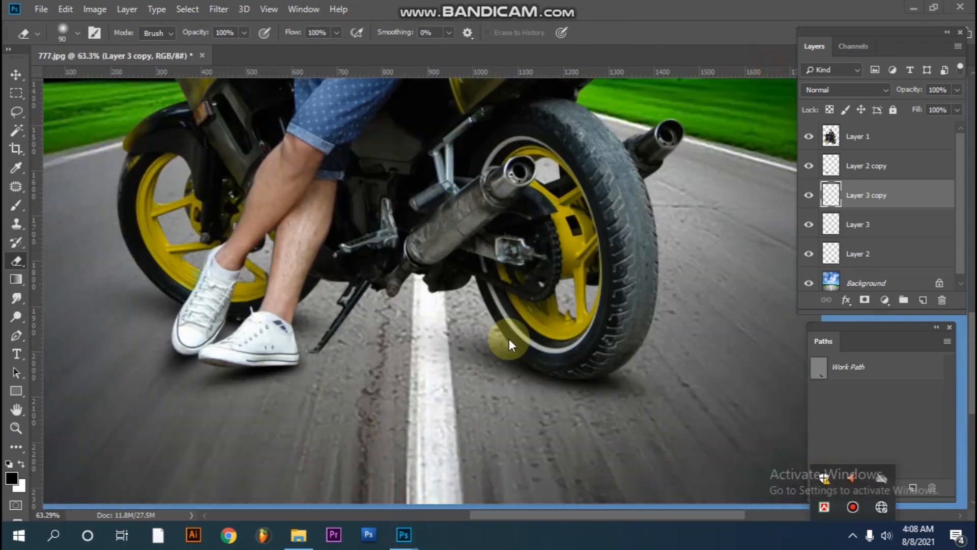
{"action": "left_click", "coordinate": [468, 293]}
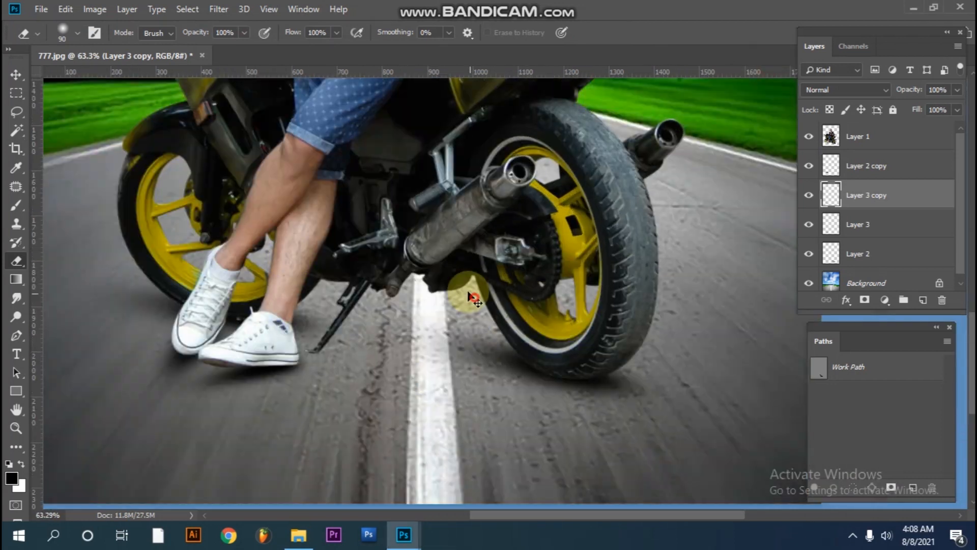
{"action": "scroll", "coordinate": [430, 278], "scroll_direction": "down", "scroll_amount": 5}
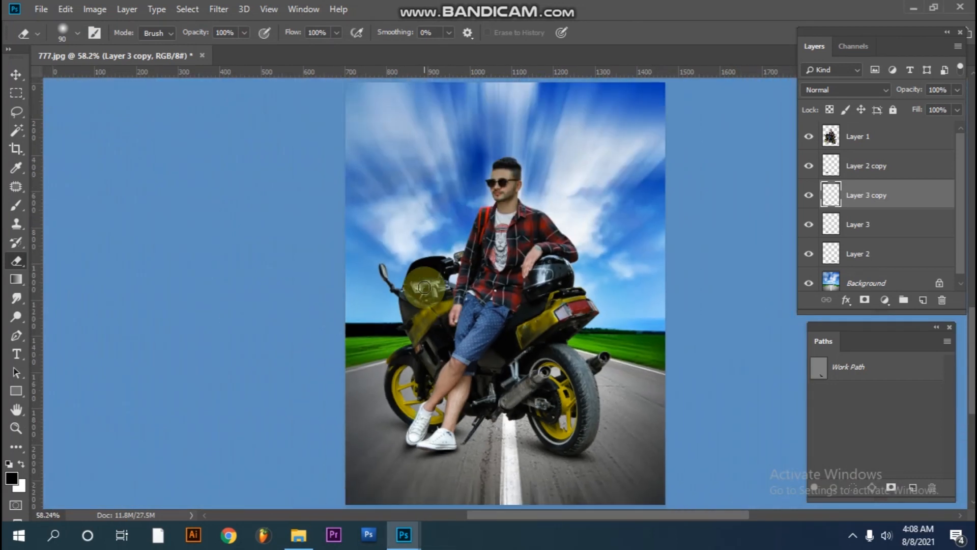
{"action": "scroll", "coordinate": [539, 418], "scroll_direction": "up", "scroll_amount": 4}
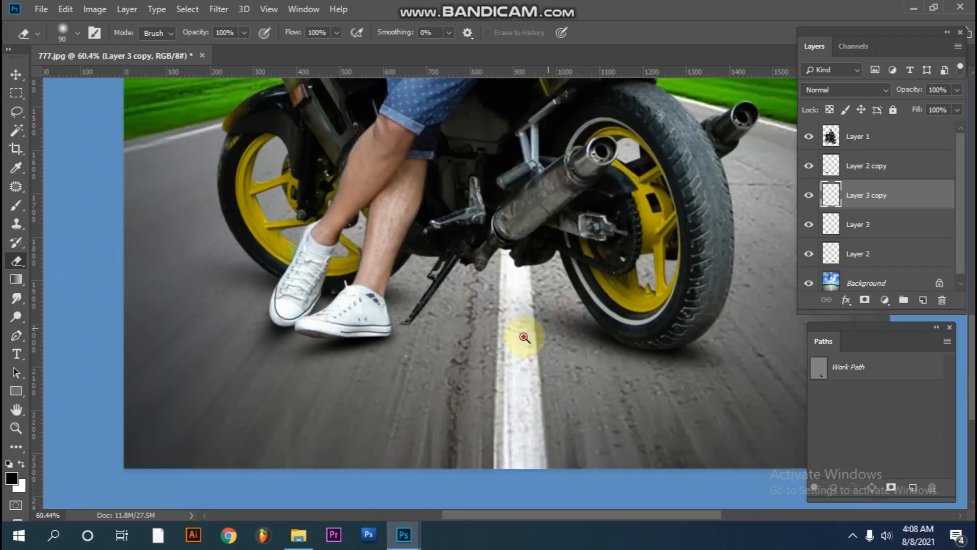
{"action": "scroll", "coordinate": [469, 293], "scroll_direction": "down", "scroll_amount": 2}
{"action": "scroll", "coordinate": [468, 294], "scroll_direction": "down", "scroll_amount": 2}
{"action": "scroll", "coordinate": [498, 432], "scroll_direction": "up", "scroll_amount": 4}
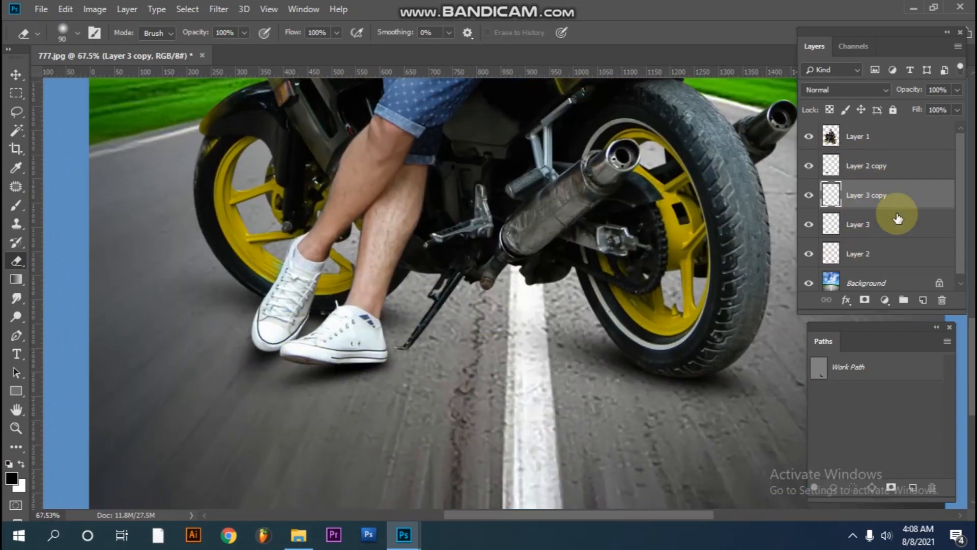
Step: On a new layer above Layer 3 copy, paint a soft black spot on the road beside the kickstand
{"action": "left_click", "coordinate": [924, 302]}
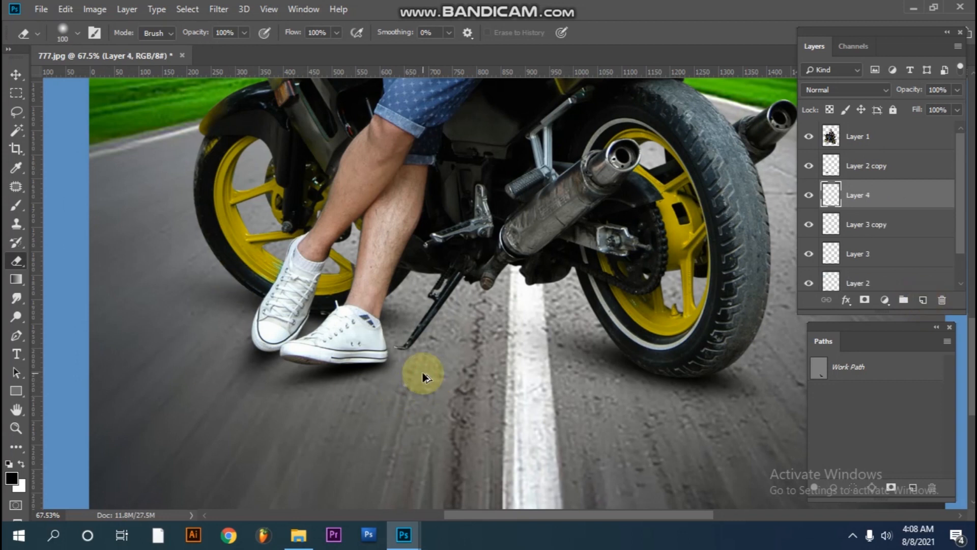
{"action": "left_click", "coordinate": [16, 205]}
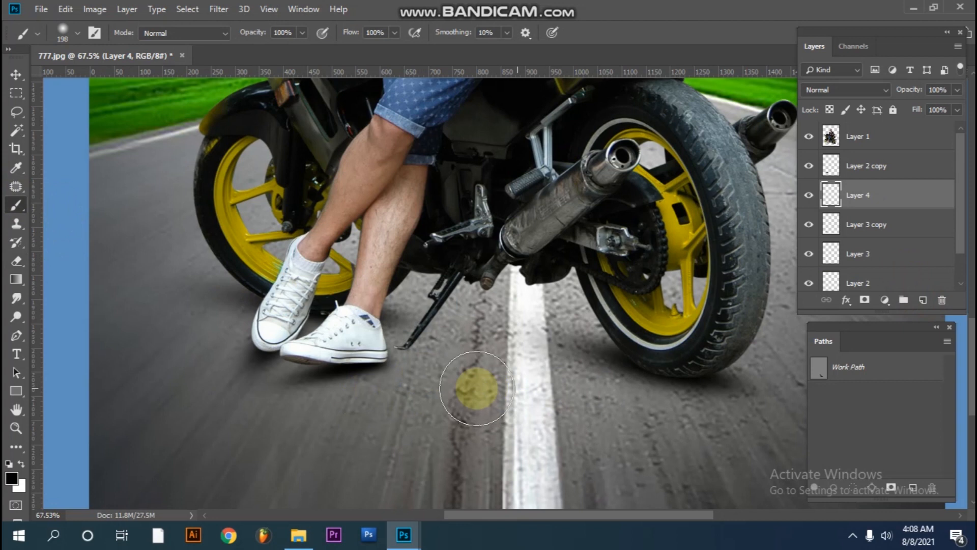
{"action": "left_click", "coordinate": [465, 382]}
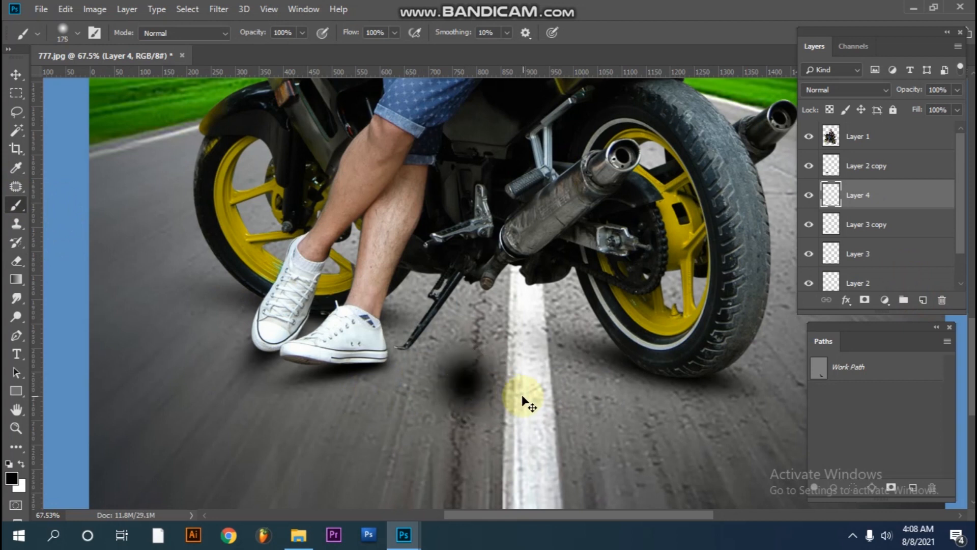
Step: Narrow the spot to 13.26% width, rotate it 71.82° and place it as a thin shadow at the kickstand's foot
{"action": "key", "text": "ctrl+t"}
{"action": "left_click_drag", "start_coordinate": [532, 382], "coordinate": [489, 376]}
{"action": "left_click_drag", "start_coordinate": [545, 343], "coordinate": [632, 509]}
{"action": "left_click_drag", "start_coordinate": [480, 354], "coordinate": [435, 320]}
{"action": "left_click_drag", "start_coordinate": [582, 336], "coordinate": [613, 388]}
{"action": "scroll", "coordinate": [419, 346], "scroll_direction": "up", "scroll_amount": 2}
{"action": "left_click_drag", "start_coordinate": [424, 343], "coordinate": [433, 356]}
{"action": "mouse_move", "coordinate": [430, 344]}
{"action": "left_mouse_down"}
{"action": "mouse_move", "coordinate": [424, 328]}
{"action": "mouse_move", "coordinate": [446, 334]}
{"action": "left_mouse_up"}
{"action": "key", "text": "Up"}
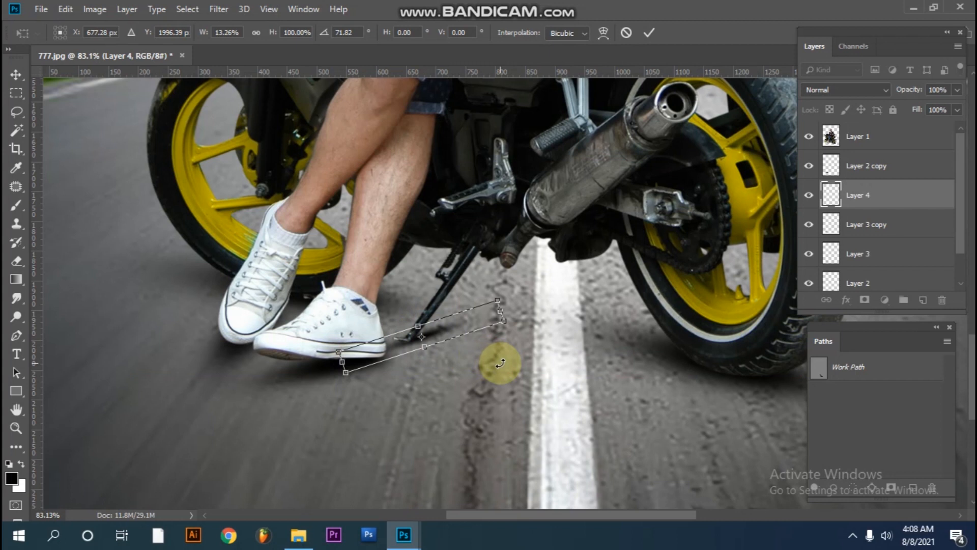
{"action": "key", "text": "Return"}
Step: Soften the kickstand shadow with a 150 px Eraser at 10% opacity and nudge it slightly downward
{"action": "scroll", "coordinate": [465, 401], "scroll_direction": "down", "scroll_amount": 4}
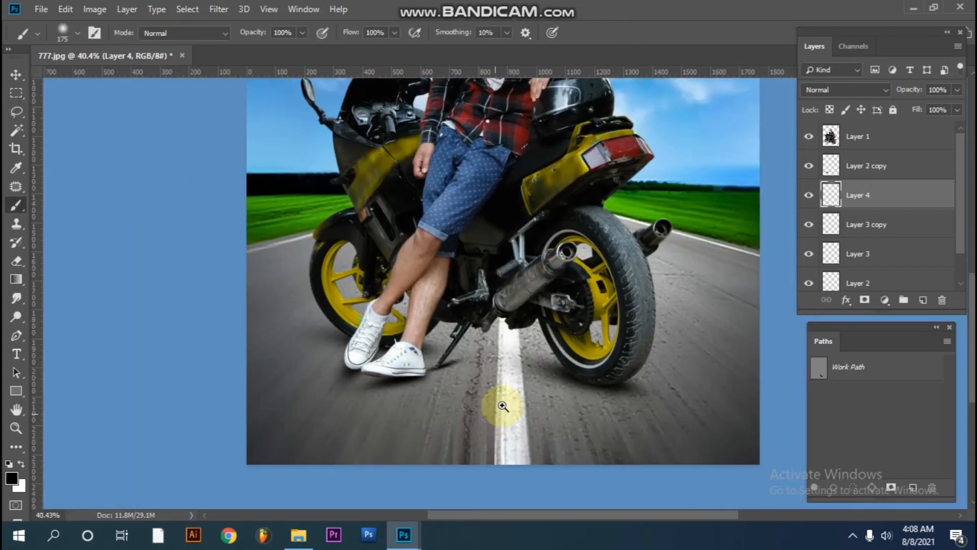
{"action": "scroll", "coordinate": [503, 406], "scroll_direction": "up", "scroll_amount": 4}
{"action": "key", "text": "e"}
{"action": "key", "text": "bracketright"}
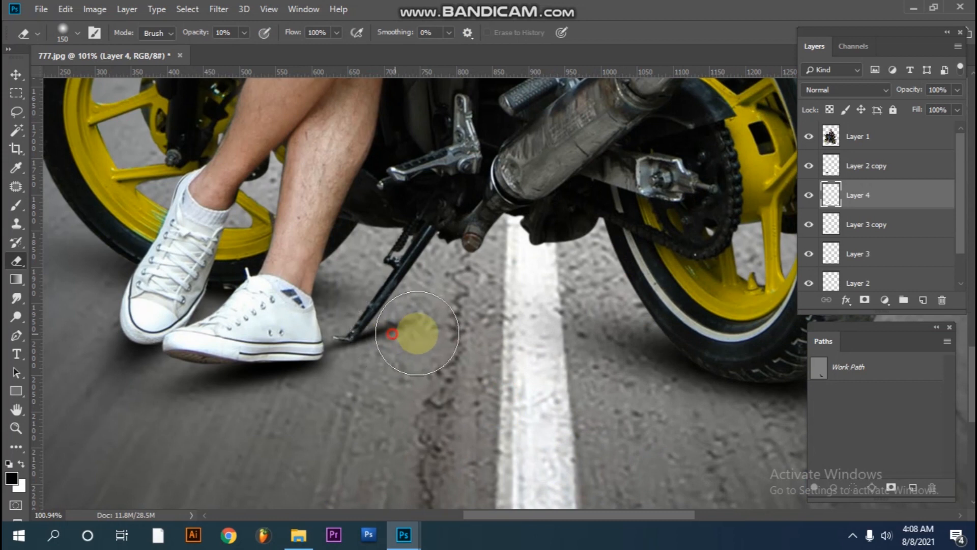
{"action": "key", "text": "ctrl+t"}
{"action": "key", "text": "Down"}
{"action": "key", "text": "Down"}
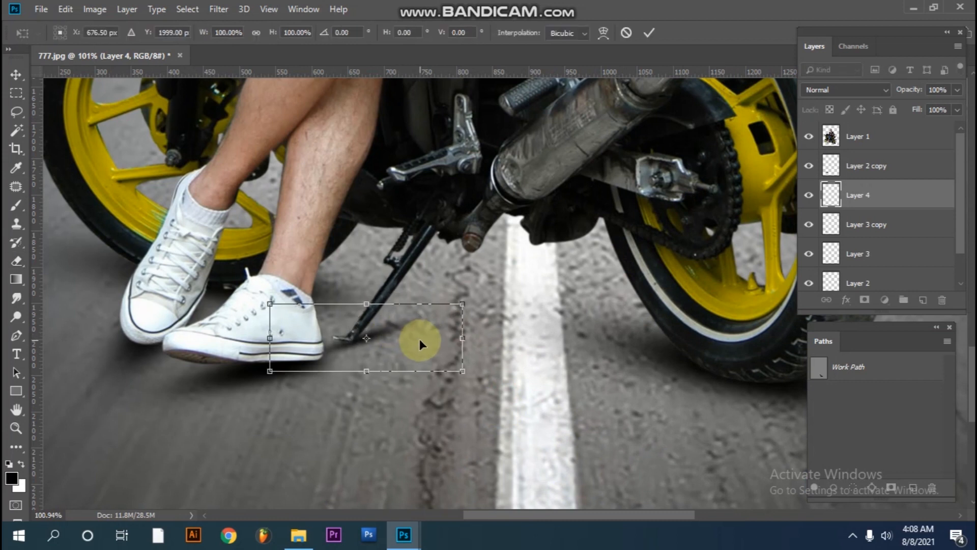
{"action": "key", "text": "Return"}
Step: Inspect the kickstand, shoe and wheel shadows at close range and in the full image
{"action": "left_click_drag", "start_coordinate": [474, 345], "coordinate": [316, 285]}
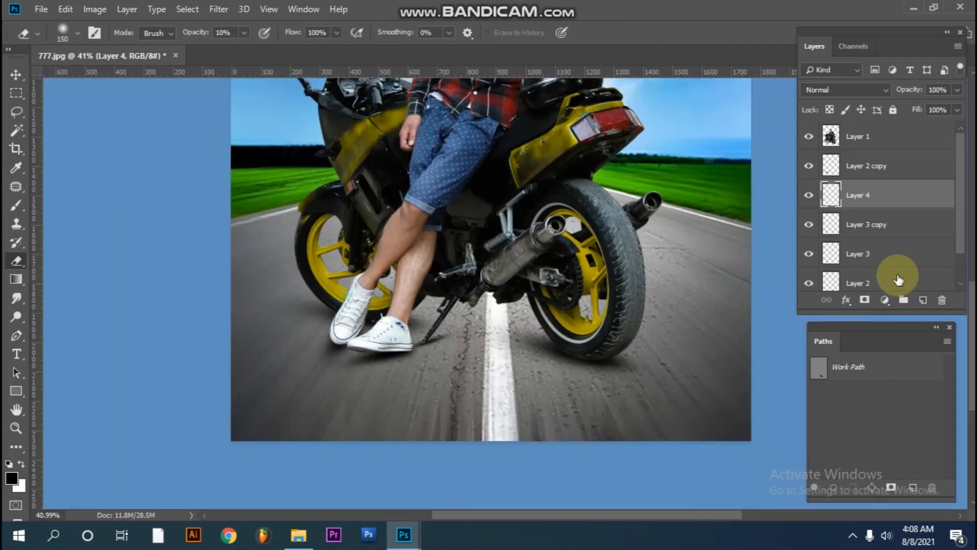
{"action": "left_click_drag", "start_coordinate": [447, 348], "coordinate": [529, 372]}
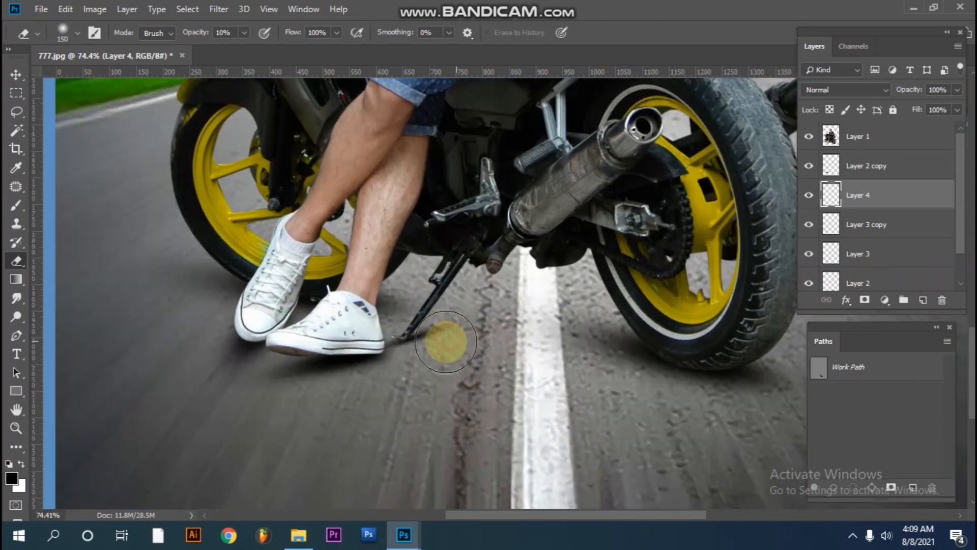
{"action": "left_click_drag", "start_coordinate": [588, 367], "coordinate": [561, 327]}
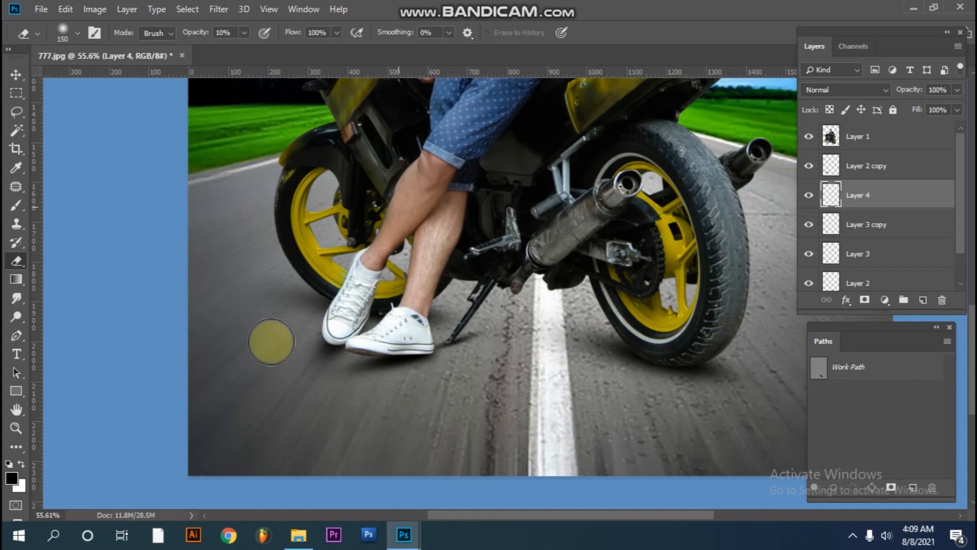
{"action": "left_click_drag", "start_coordinate": [525, 326], "coordinate": [492, 300]}
{"action": "left_click_drag", "start_coordinate": [552, 286], "coordinate": [540, 200]}
{"action": "left_click_drag", "start_coordinate": [516, 359], "coordinate": [430, 301]}
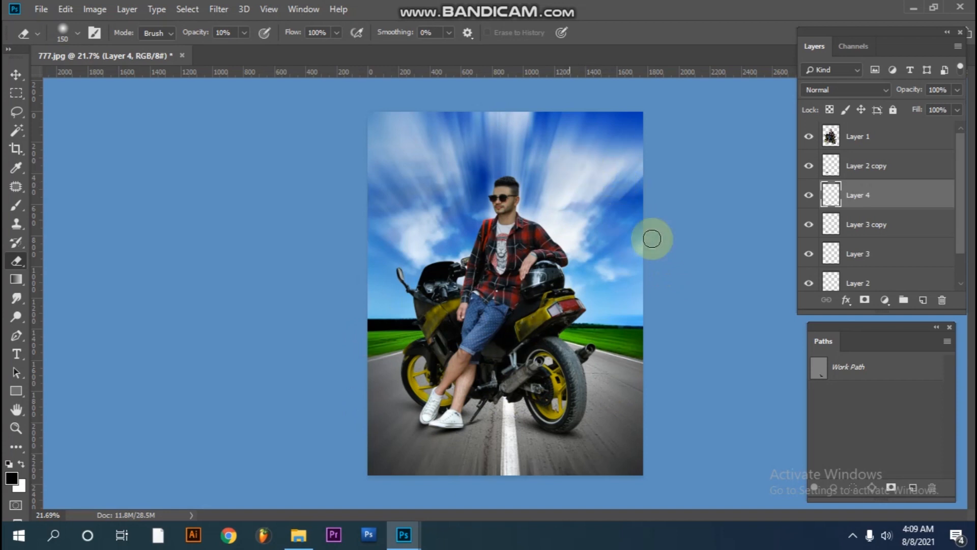
Step: Duplicate the Background layer below the shadow layers
{"action": "scroll", "coordinate": [896, 267], "scroll_direction": "down", "scroll_amount": 1}
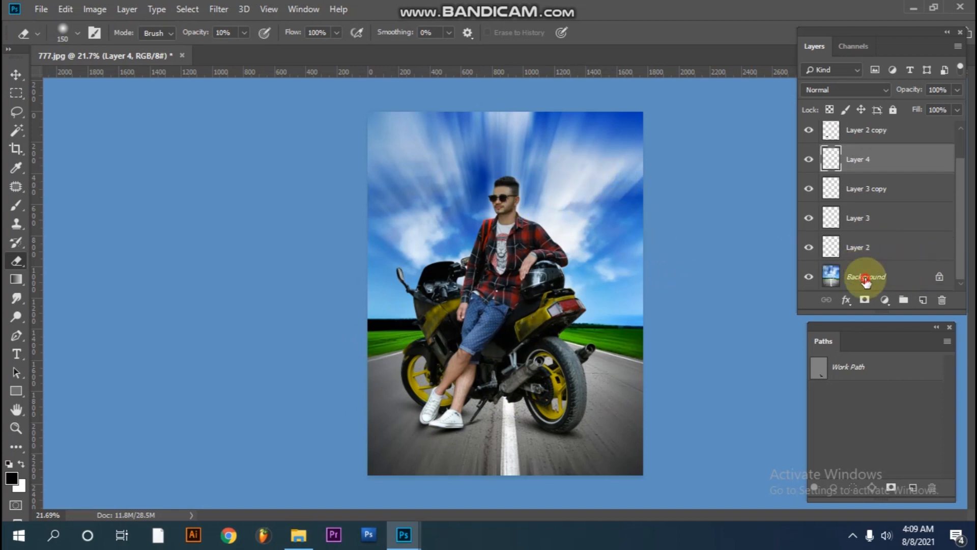
{"action": "left_click", "coordinate": [865, 280]}
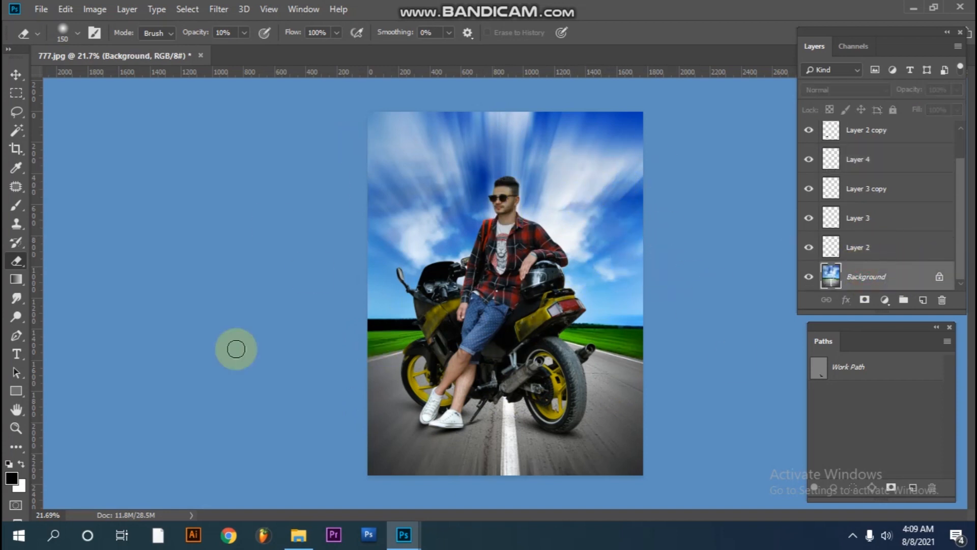
{"action": "scroll", "coordinate": [615, 280], "scroll_direction": "up", "scroll_amount": 1}
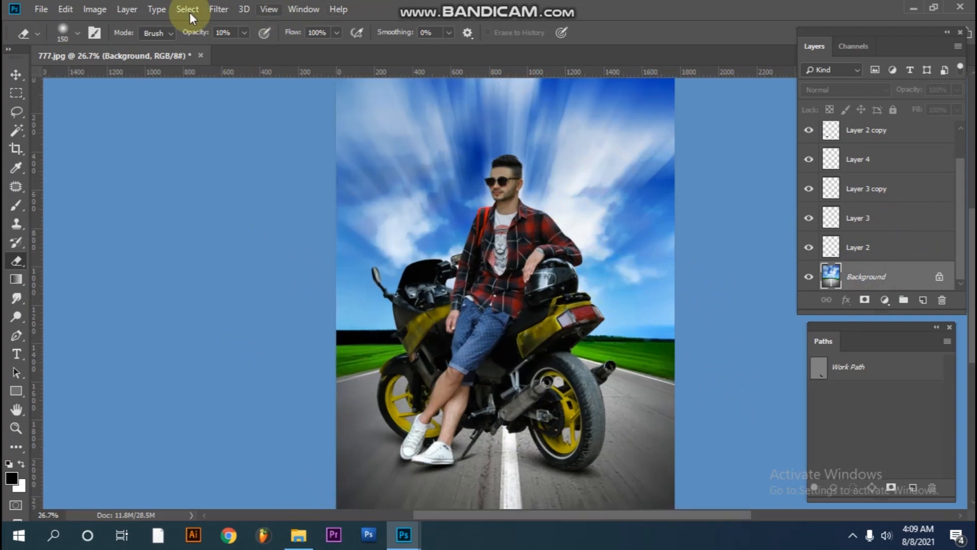
{"action": "left_click_drag", "start_coordinate": [911, 278], "coordinate": [923, 300]}
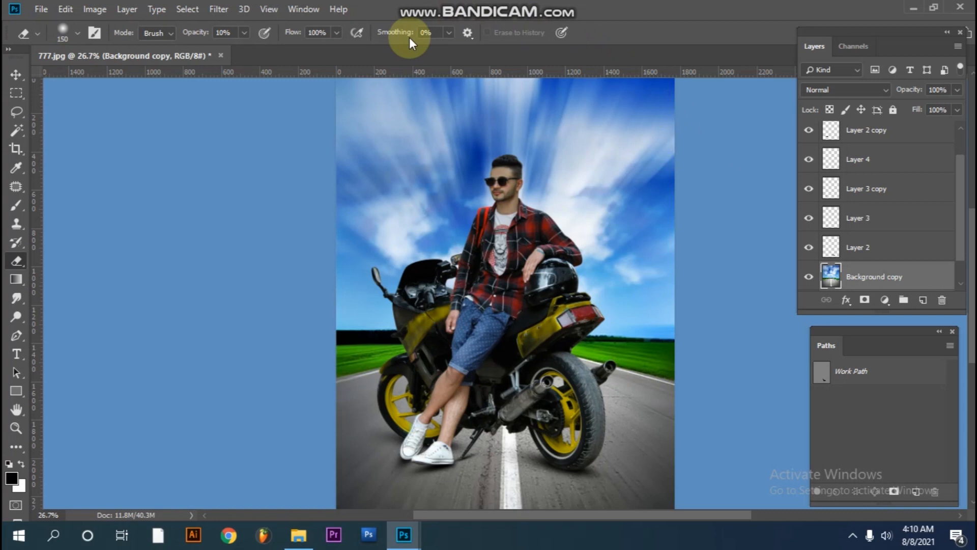
Step: Apply a Gaussian Blur with a radius of 9.4 pixels to the Background copy layer
{"action": "left_click", "coordinate": [216, 11]}
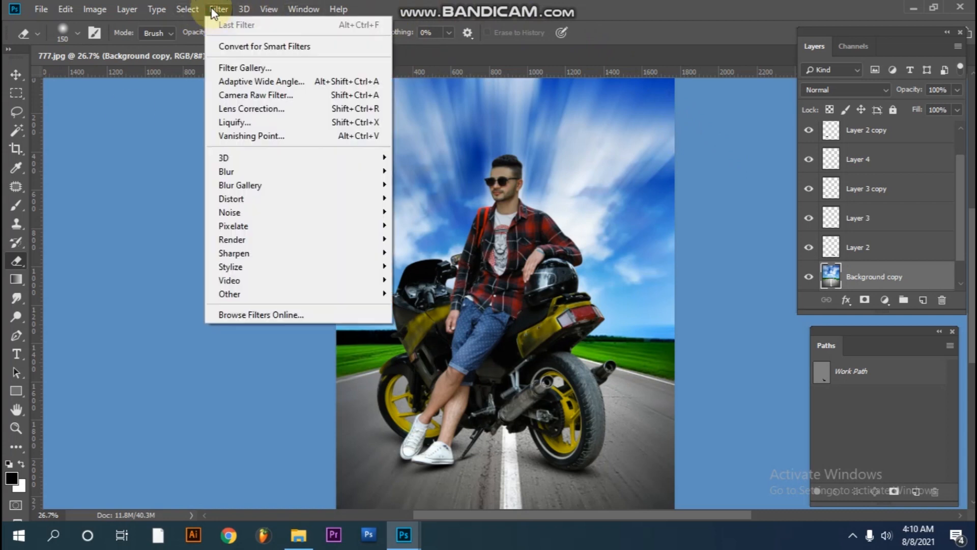
{"action": "mouse_move", "coordinate": [219, 15]}
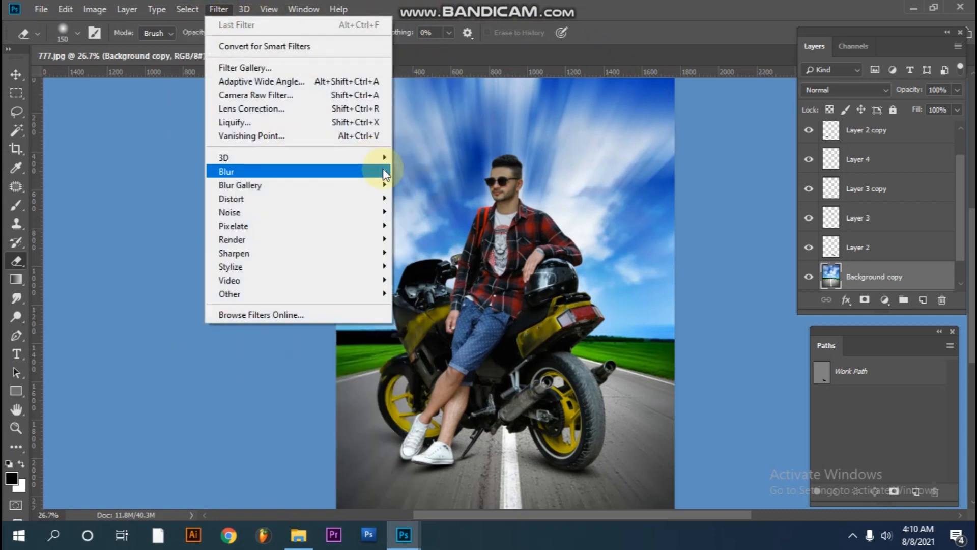
{"action": "mouse_move", "coordinate": [375, 171]}
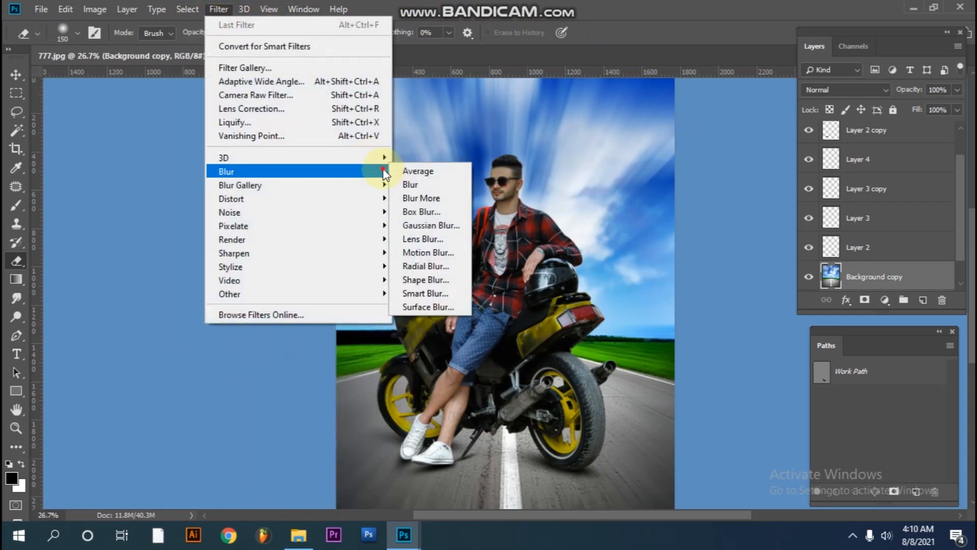
{"action": "left_click", "coordinate": [454, 234]}
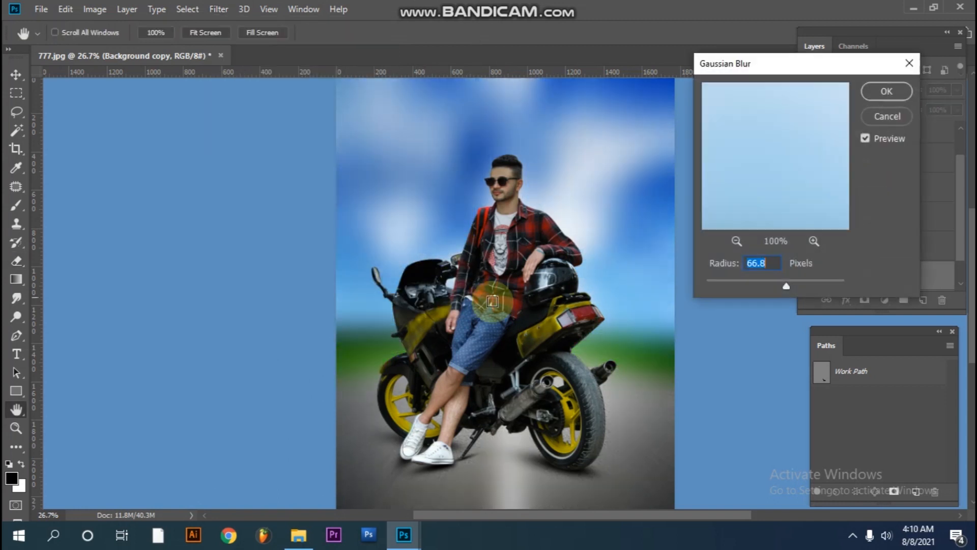
{"action": "key", "text": "ctrl+minus"}
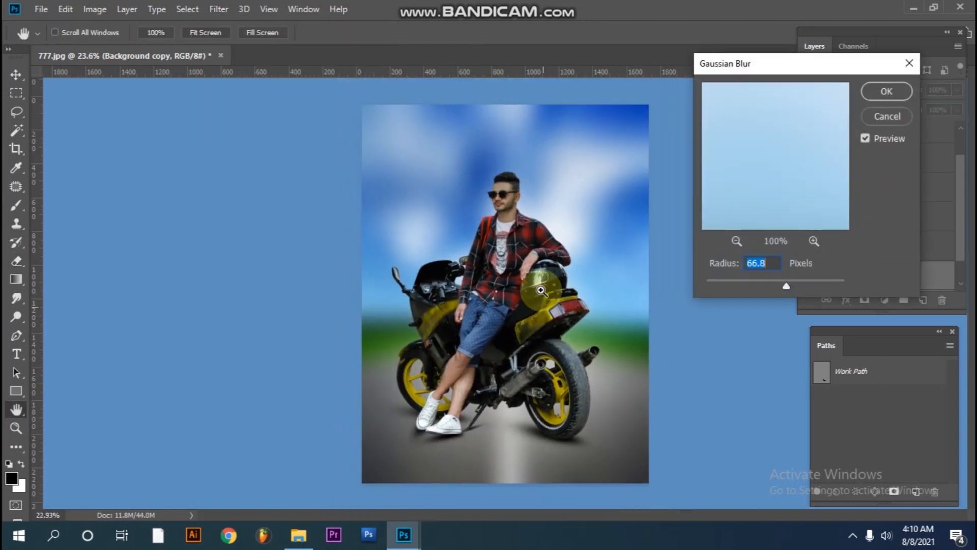
{"action": "key", "text": "ctrl+plus"}
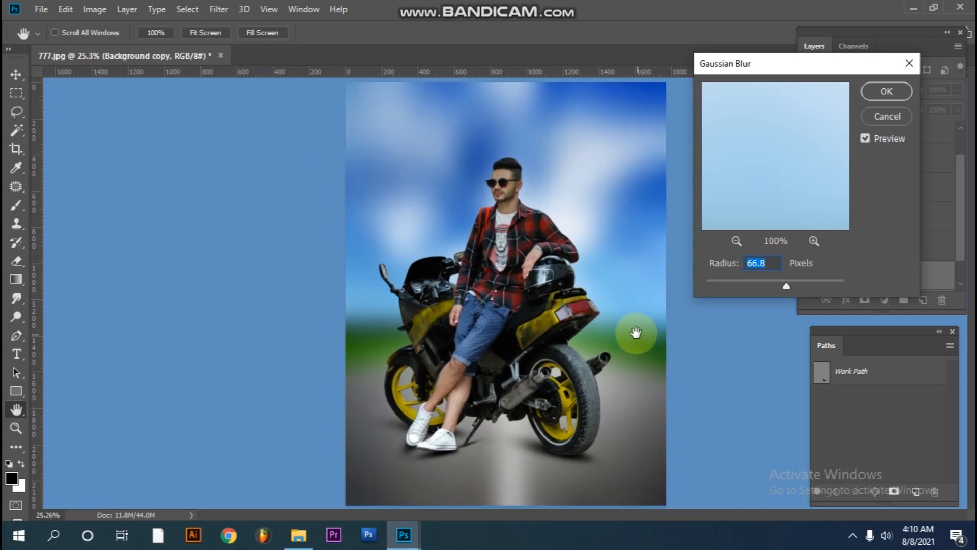
{"action": "mouse_move", "coordinate": [728, 280]}
{"action": "left_mouse_down"}
{"action": "mouse_move", "coordinate": [718, 280]}
{"action": "mouse_move", "coordinate": [729, 279]}
{"action": "left_mouse_up"}
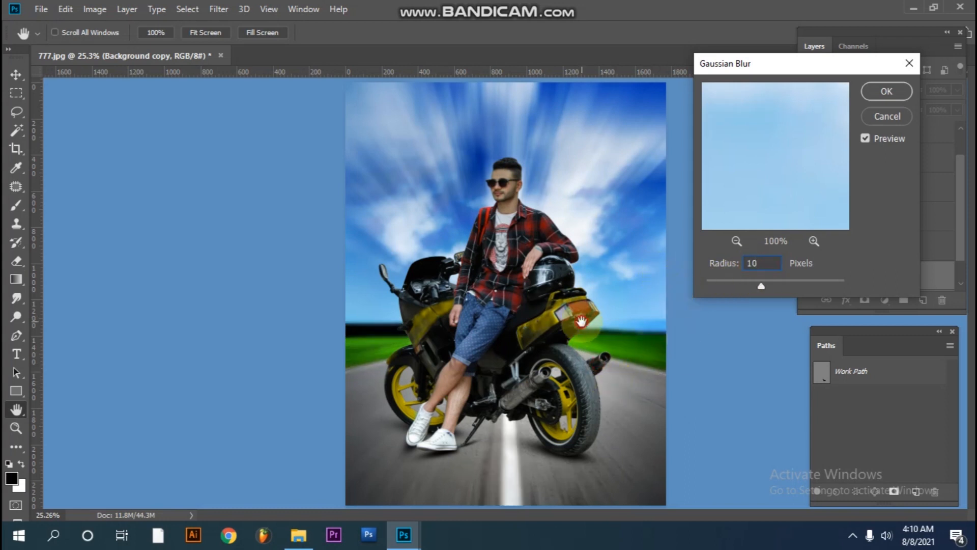
{"action": "scroll", "coordinate": [566, 326], "scroll_direction": "down", "scroll_amount": 2}
{"action": "scroll", "coordinate": [654, 368], "scroll_direction": "up", "scroll_amount": 1}
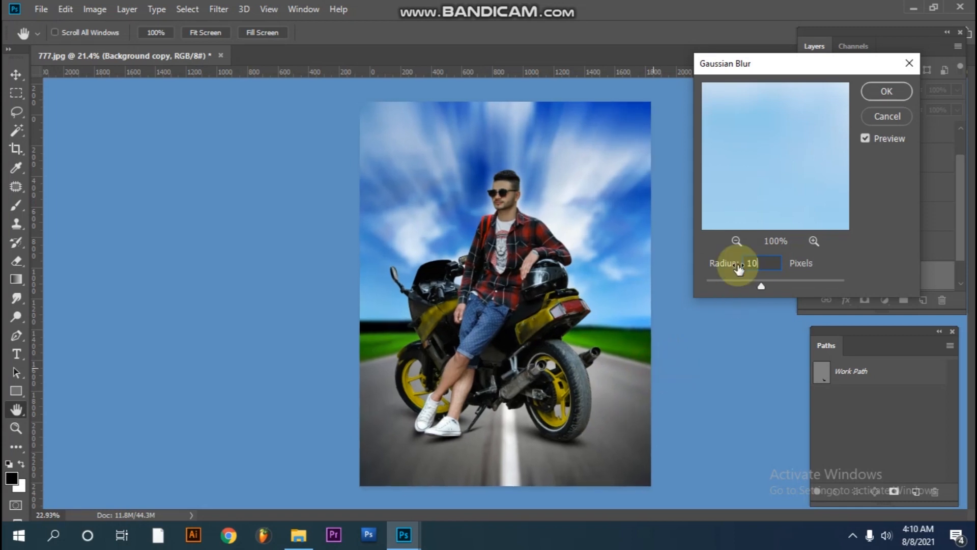
{"action": "left_click", "coordinate": [739, 269]}
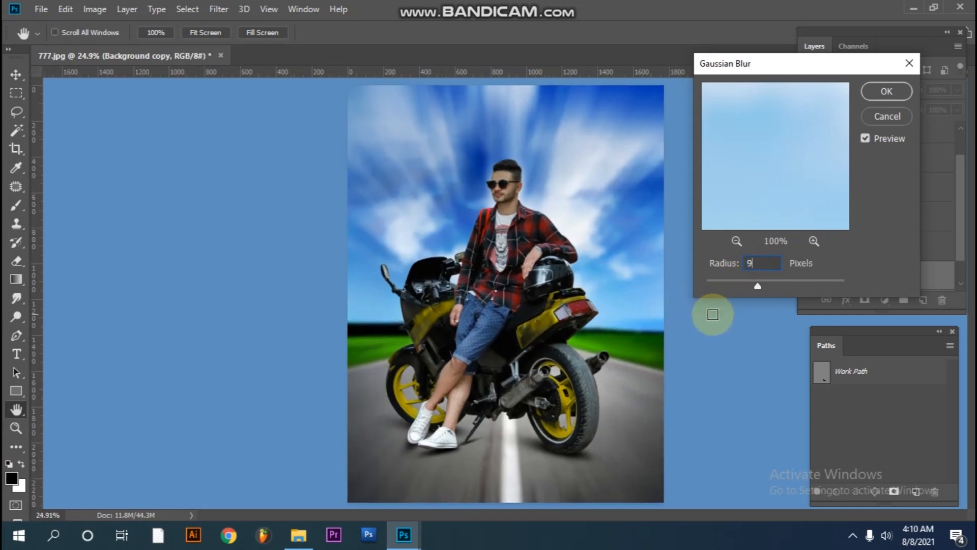
{"action": "left_click_drag", "start_coordinate": [762, 283], "coordinate": [761, 279]}
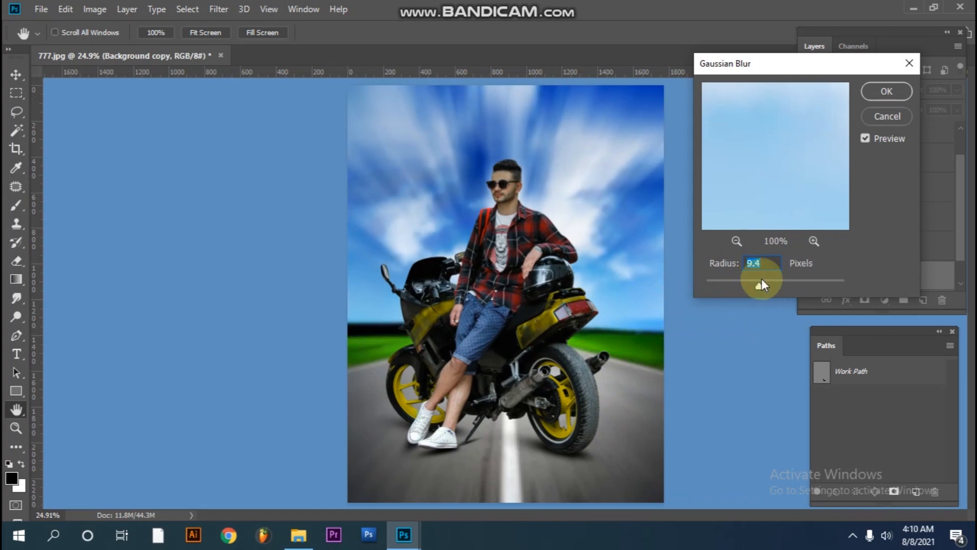
{"action": "key", "text": "Return"}
Step: Extend the layer list to show both background layers and examine the blurred road and sky around the man and motorcycle
{"action": "left_click_drag", "start_coordinate": [572, 281], "coordinate": [534, 253]}
{"action": "left_click_drag", "start_coordinate": [888, 316], "coordinate": [890, 340]}
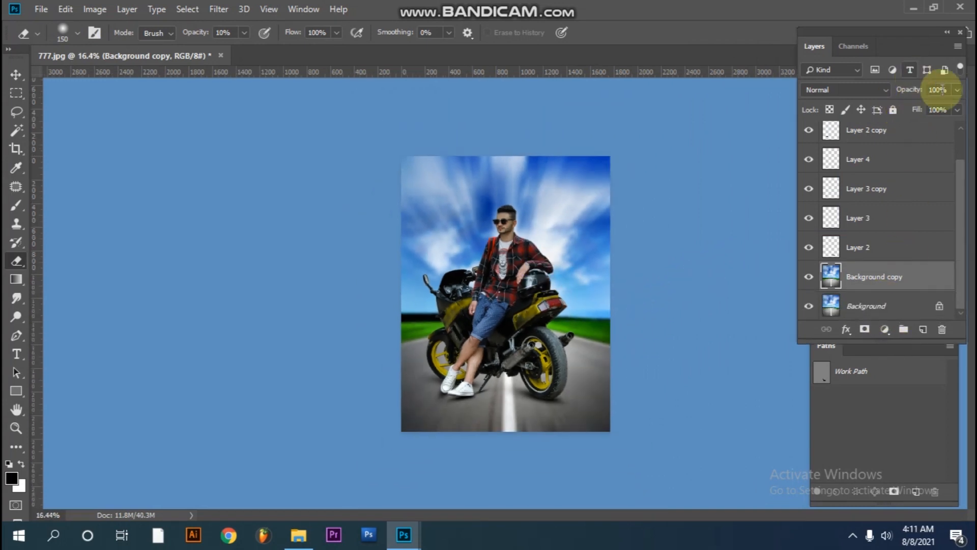
{"action": "mouse_move", "coordinate": [966, 181]}
{"action": "left_mouse_down"}
{"action": "mouse_move", "coordinate": [954, 135]}
{"action": "mouse_move", "coordinate": [962, 178]}
{"action": "left_mouse_up"}
{"action": "left_click", "coordinate": [559, 385], "text": "ctrl"}
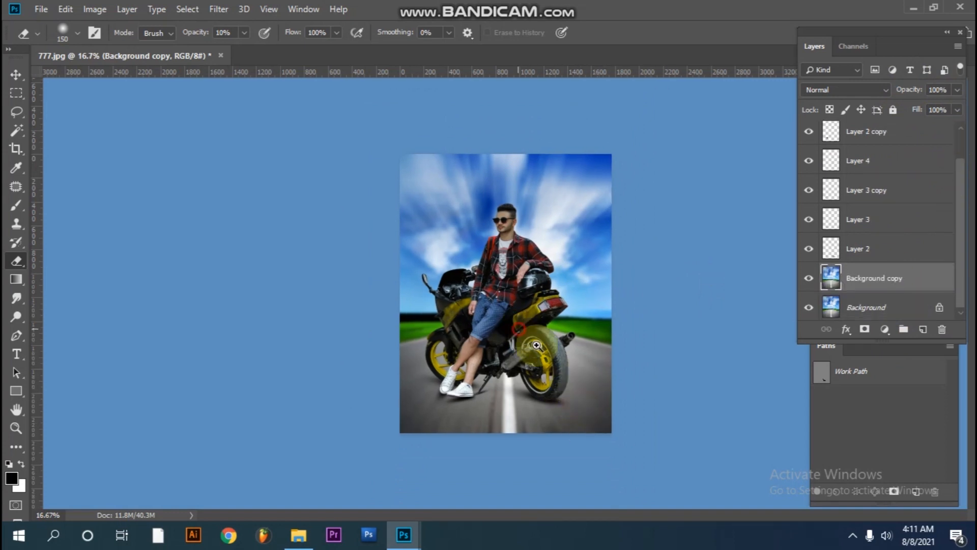
{"action": "left_click", "coordinate": [531, 336], "text": "ctrl"}
{"action": "mouse_move", "coordinate": [525, 162]}
{"action": "left_mouse_down"}
{"action": "mouse_move", "coordinate": [531, 172]}
{"action": "mouse_move", "coordinate": [508, 160]}
{"action": "mouse_move", "coordinate": [492, 213]}
{"action": "left_mouse_up"}
{"action": "left_click_drag", "start_coordinate": [578, 371], "coordinate": [574, 228]}
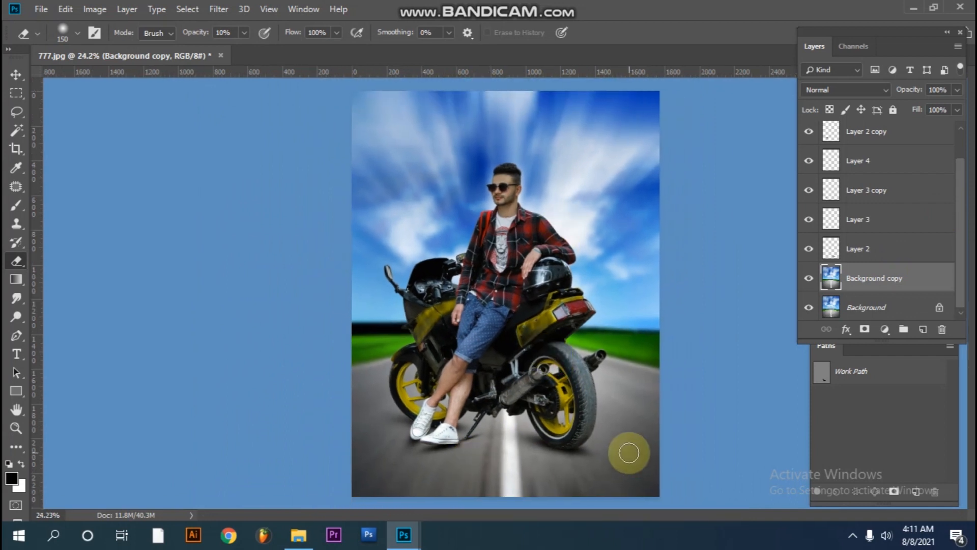
Step: Open the blue glow image "images (5)" from the New1 folder inside All Photo
{"action": "left_click", "coordinate": [48, 8]}
{"action": "left_click", "coordinate": [41, 9]}
{"action": "left_click", "coordinate": [35, 10]}
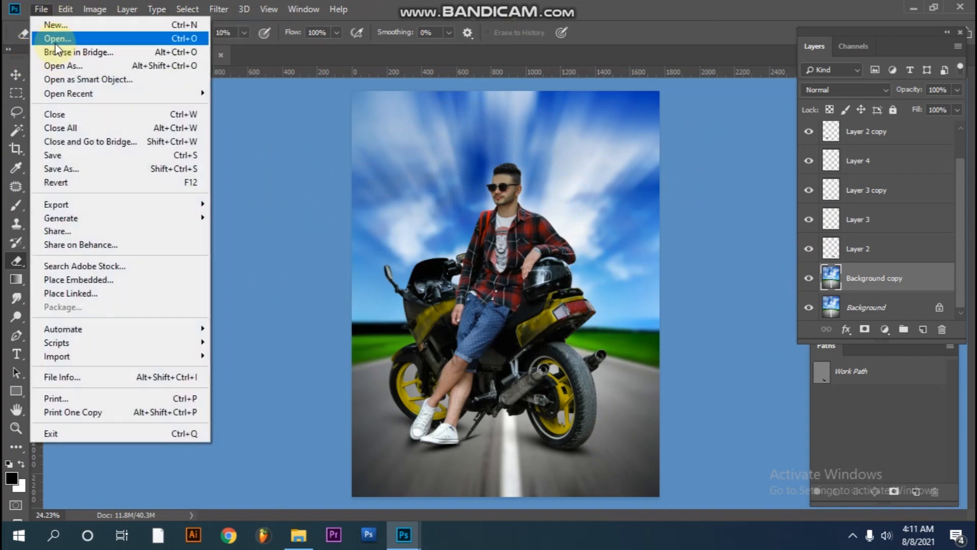
{"action": "left_click", "coordinate": [57, 40]}
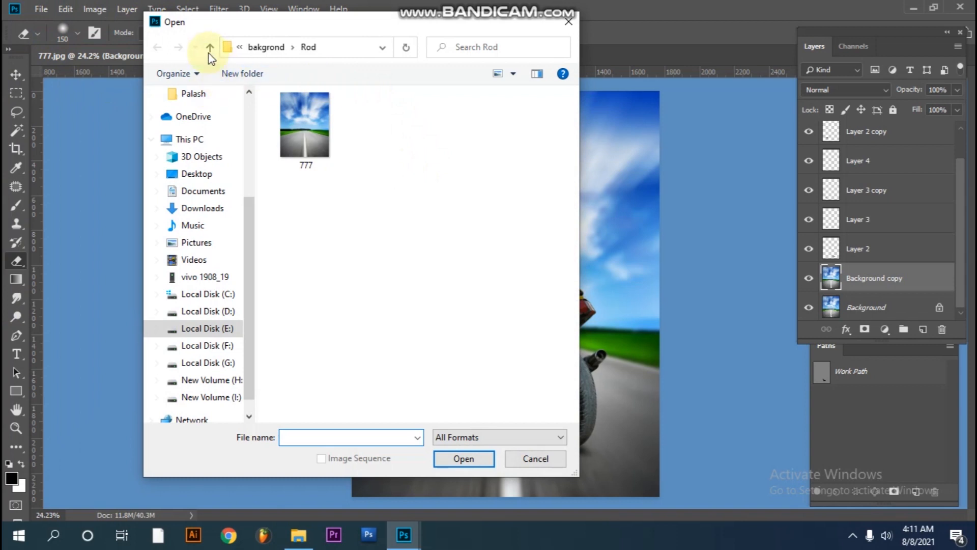
{"action": "left_click", "coordinate": [209, 49]}
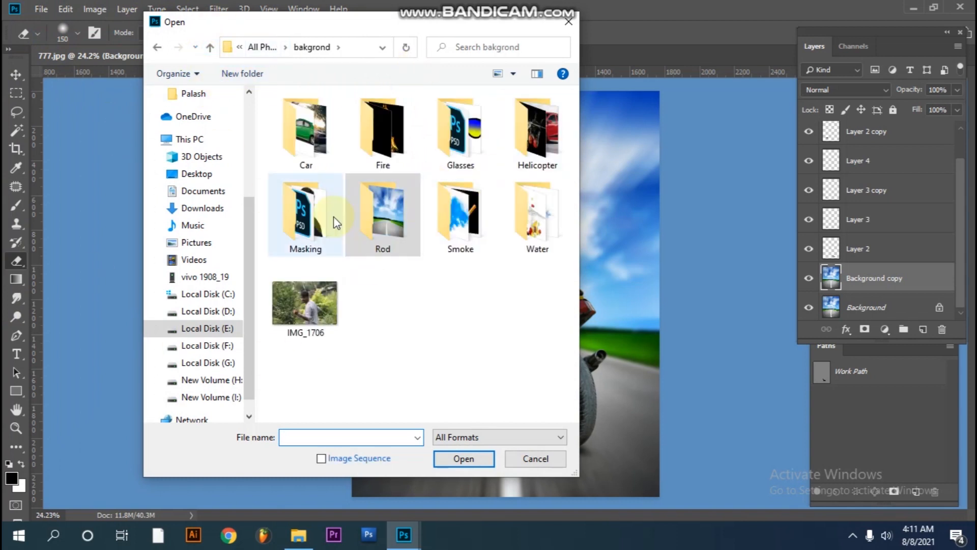
{"action": "key", "text": "alt+Up"}
{"action": "double_click", "coordinate": [304, 321]}
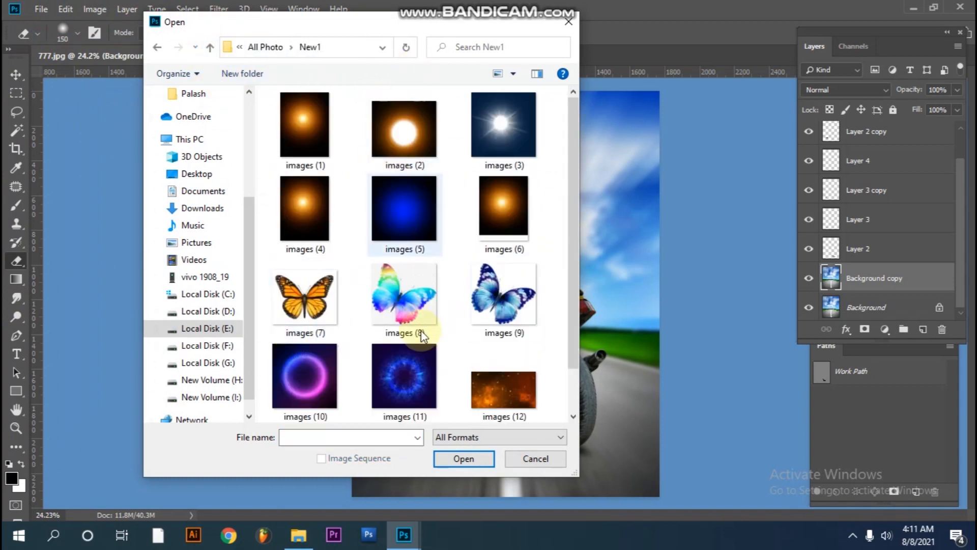
{"action": "left_click", "coordinate": [397, 231]}
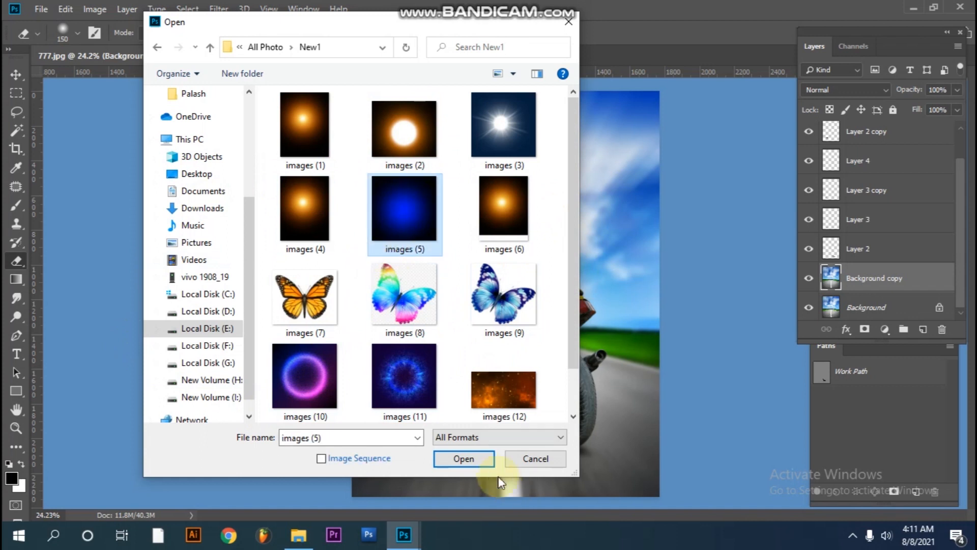
{"action": "left_click", "coordinate": [474, 459]}
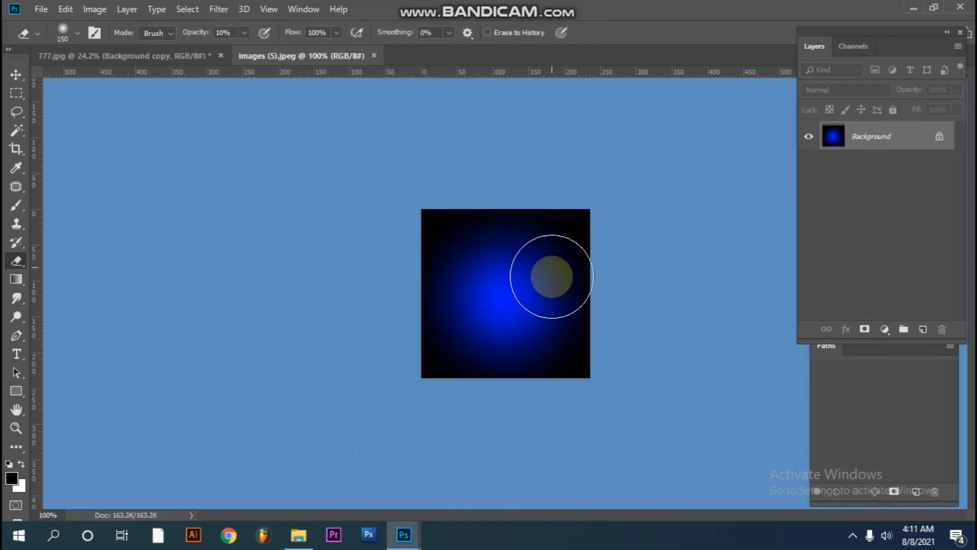
Step: Copy the entire blue glow image, close its document and paste the glow above Layer 1 in 777.jpg
{"action": "left_click", "coordinate": [184, 9]}
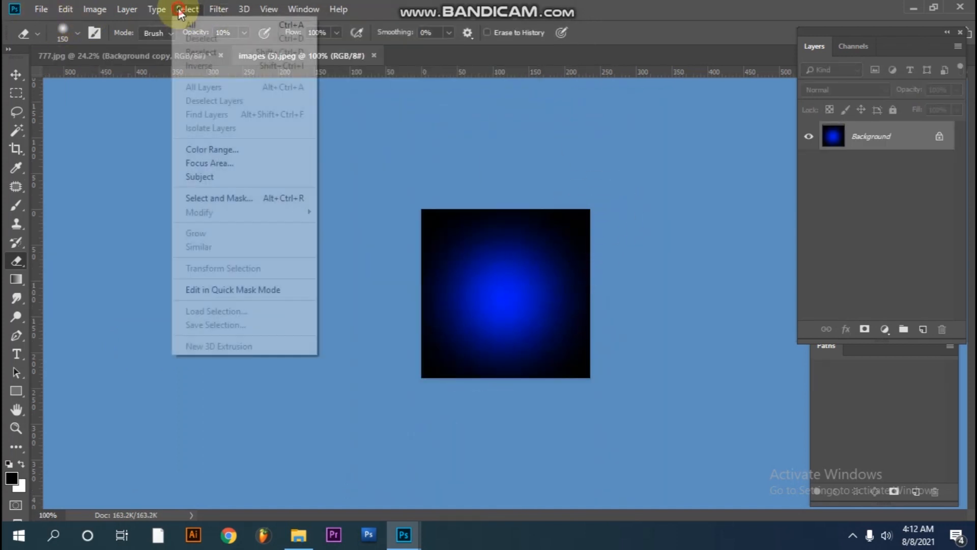
{"action": "left_click", "coordinate": [204, 25]}
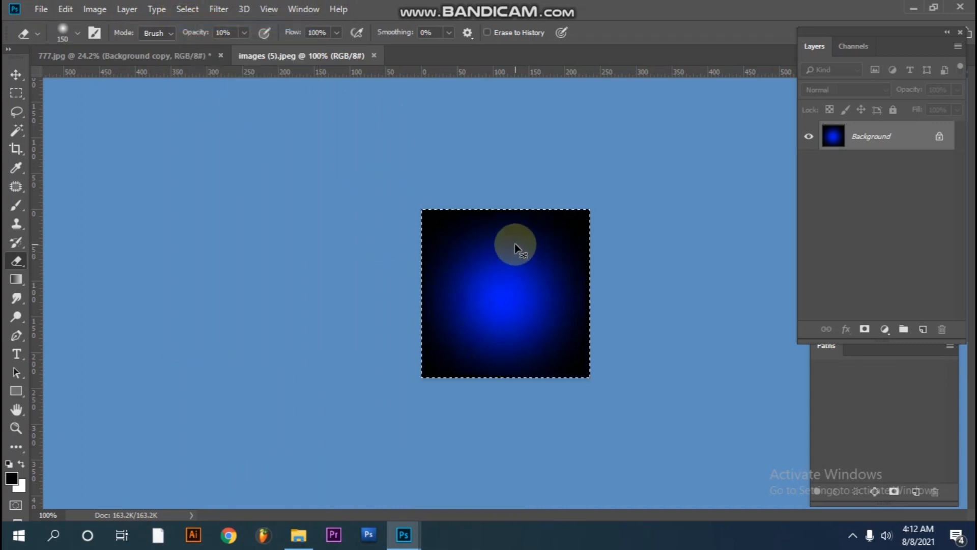
{"action": "left_click", "coordinate": [375, 55]}
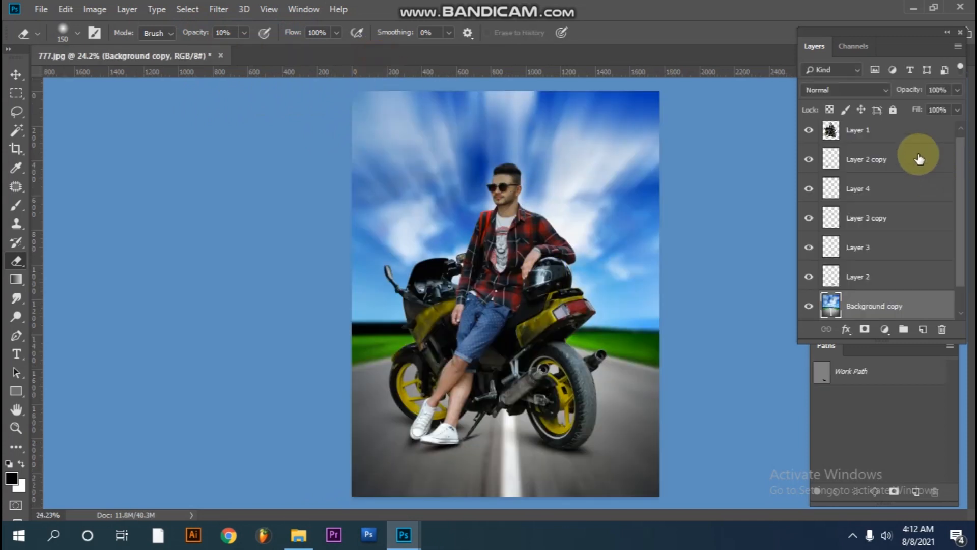
{"action": "left_click", "coordinate": [898, 143]}
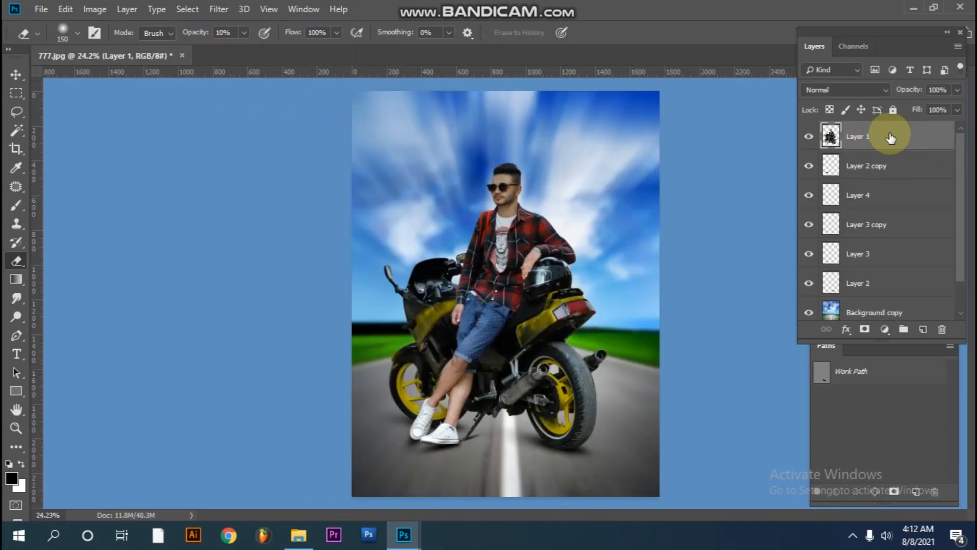
{"action": "key", "text": "ctrl+v"}
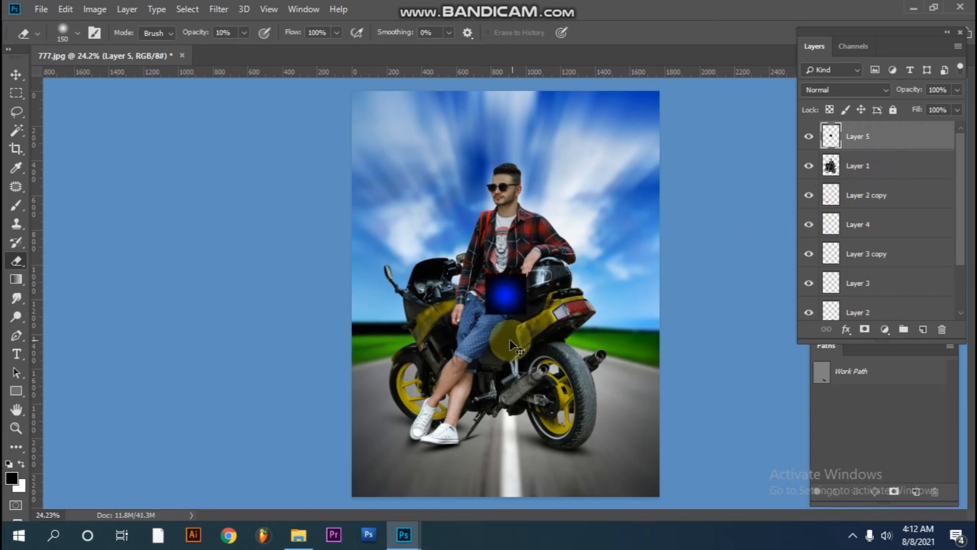
Step: Scale the blue glow to 435.17% over the middle of the motorcycle and set its blend mode to Screen
{"action": "key", "text": "ctrl+t"}
{"action": "left_click_drag", "start_coordinate": [524, 312], "coordinate": [603, 391]}
{"action": "left_click_drag", "start_coordinate": [554, 350], "coordinate": [557, 365]}
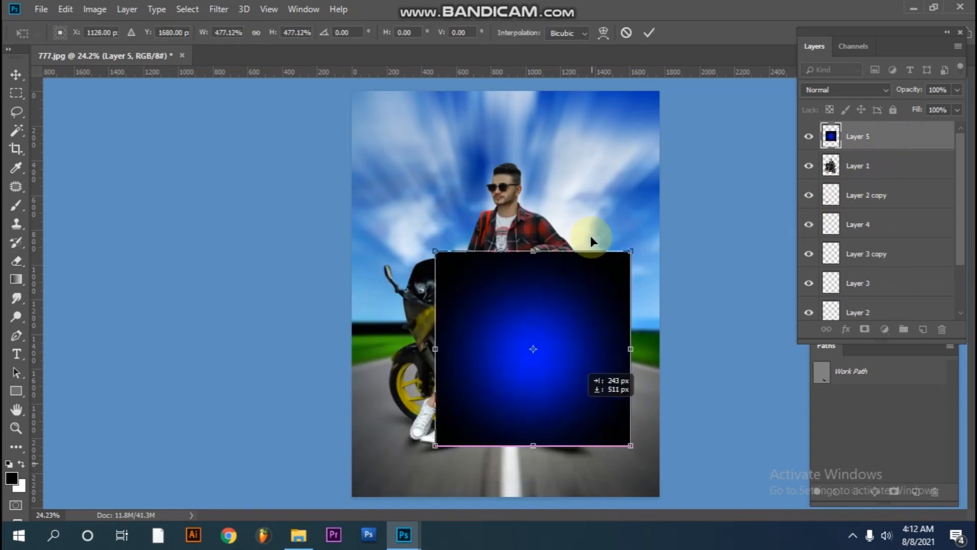
{"action": "left_click_drag", "start_coordinate": [606, 215], "coordinate": [599, 220]}
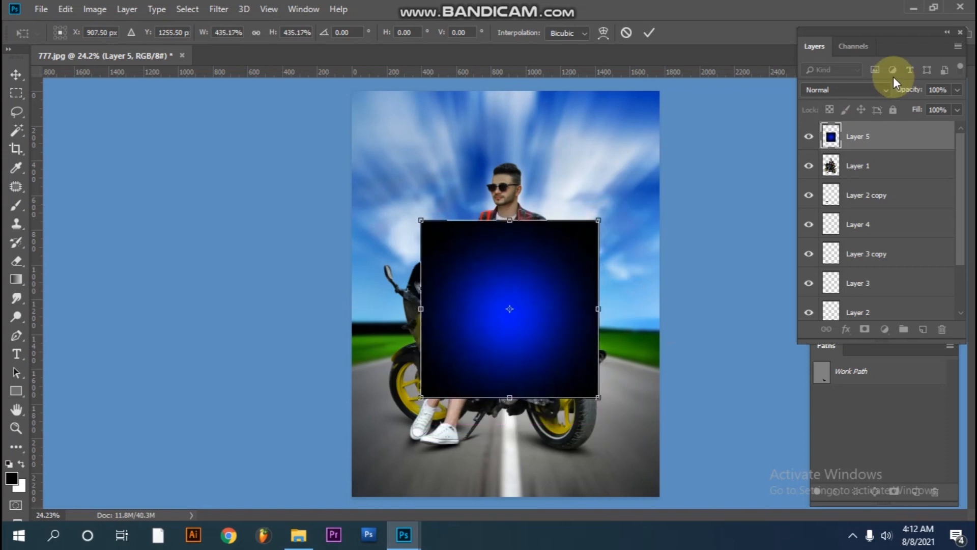
{"action": "left_click", "coordinate": [845, 91]}
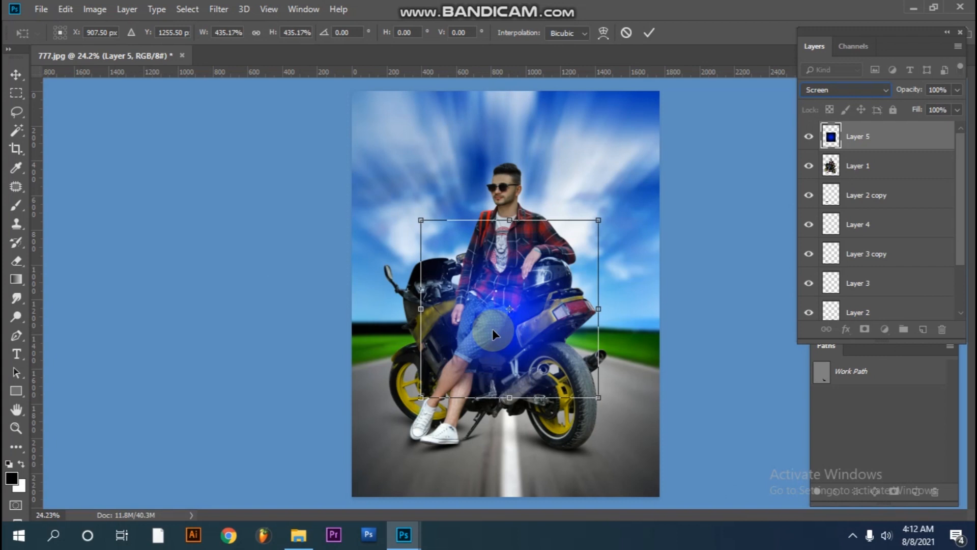
{"action": "left_click", "coordinate": [16, 75]}
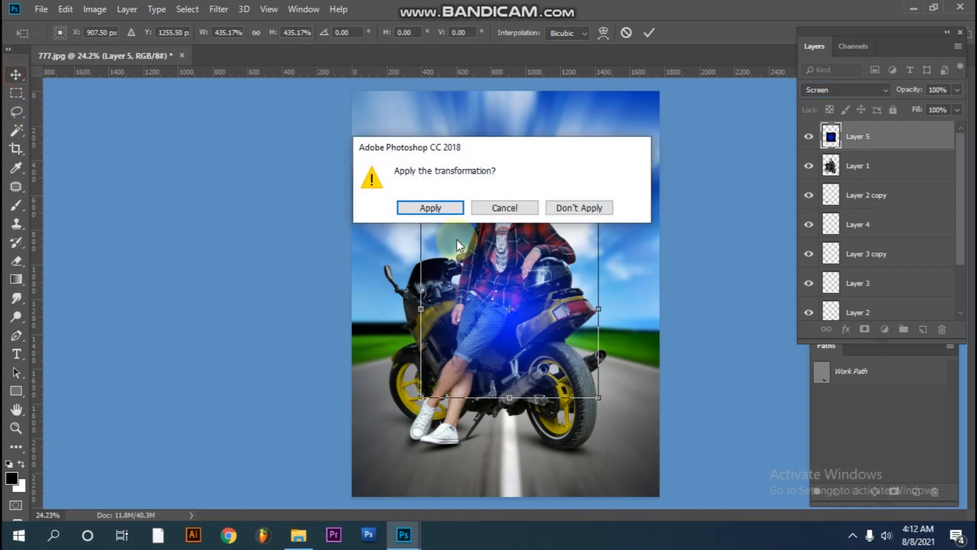
{"action": "left_click", "coordinate": [443, 213]}
Step: Distort the blue glow into a wider, slanted shape spreading over the motorcycle
{"action": "scroll", "coordinate": [550, 343], "scroll_direction": "up", "scroll_amount": 2}
{"action": "left_click_drag", "start_coordinate": [549, 343], "coordinate": [559, 250]}
{"action": "left_click_drag", "start_coordinate": [561, 251], "coordinate": [619, 374]}
{"action": "scroll", "coordinate": [541, 317], "scroll_direction": "down", "scroll_amount": 4}
{"action": "left_click_drag", "start_coordinate": [516, 371], "coordinate": [529, 382]}
{"action": "left_click_drag", "start_coordinate": [601, 362], "coordinate": [588, 385]}
{"action": "key", "text": "Return"}
Step: Stretch the blue glow to 119.82% height over the man and motorcycle and check it against the wheels and road
{"action": "key", "text": "ctrl+t"}
{"action": "left_click_drag", "start_coordinate": [487, 216], "coordinate": [491, 172]}
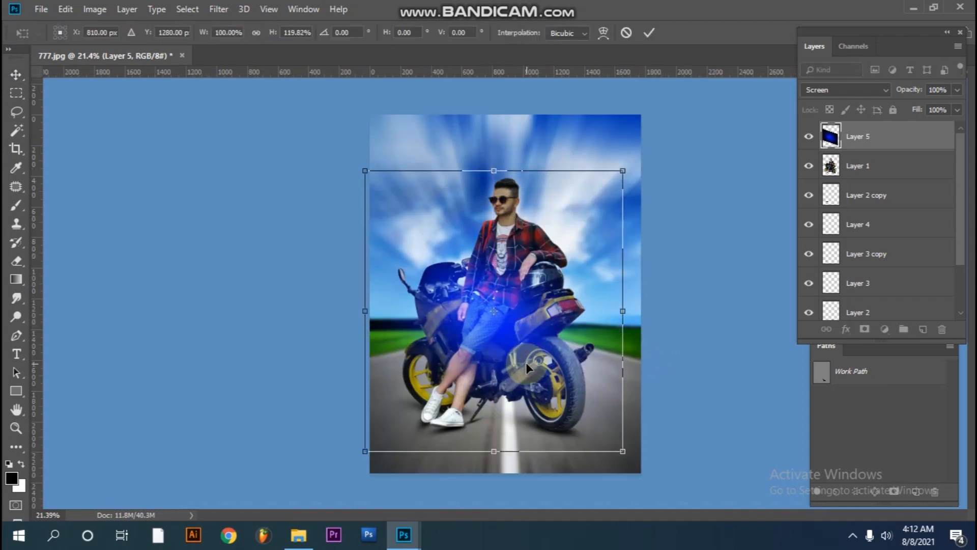
{"action": "key", "text": "Return"}
{"action": "mouse_move", "coordinate": [527, 369]}
{"action": "left_mouse_down"}
{"action": "mouse_move", "coordinate": [530, 360]}
{"action": "mouse_move", "coordinate": [518, 379]}
{"action": "left_mouse_up"}
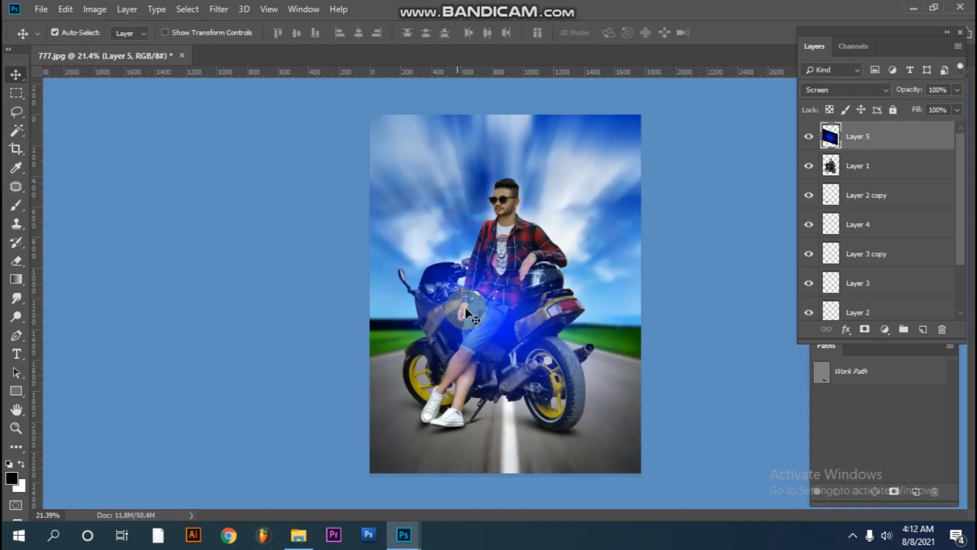
{"action": "left_click_drag", "start_coordinate": [529, 272], "coordinate": [532, 224]}
{"action": "left_click_drag", "start_coordinate": [582, 377], "coordinate": [539, 328]}
{"action": "left_click_drag", "start_coordinate": [515, 448], "coordinate": [496, 442]}
{"action": "left_click_drag", "start_coordinate": [546, 411], "coordinate": [611, 280]}
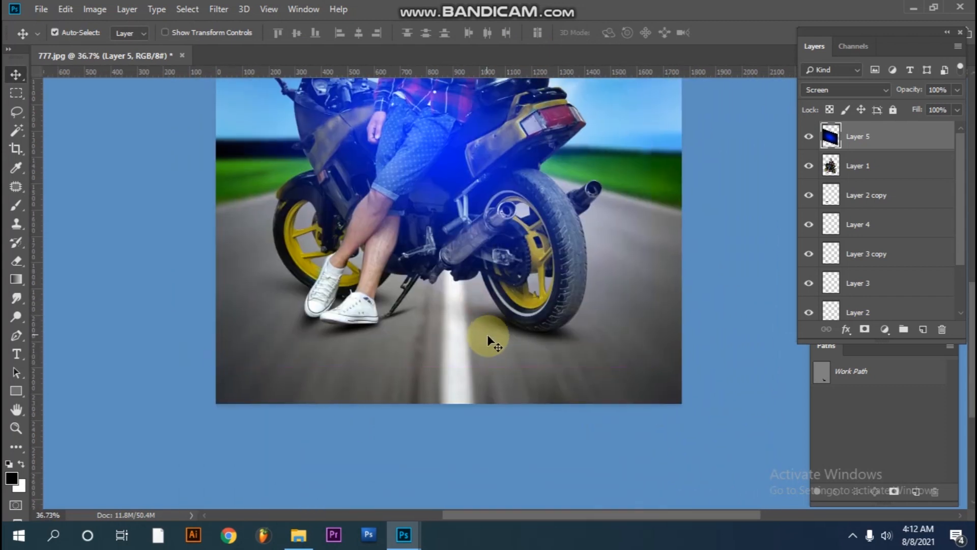
Step: Lasso a flat patch of road between the front shoe and rear wheel, and add a new layer above Background copy
{"action": "key", "text": "l"}
{"action": "left_click_drag", "start_coordinate": [469, 287], "coordinate": [379, 295]}
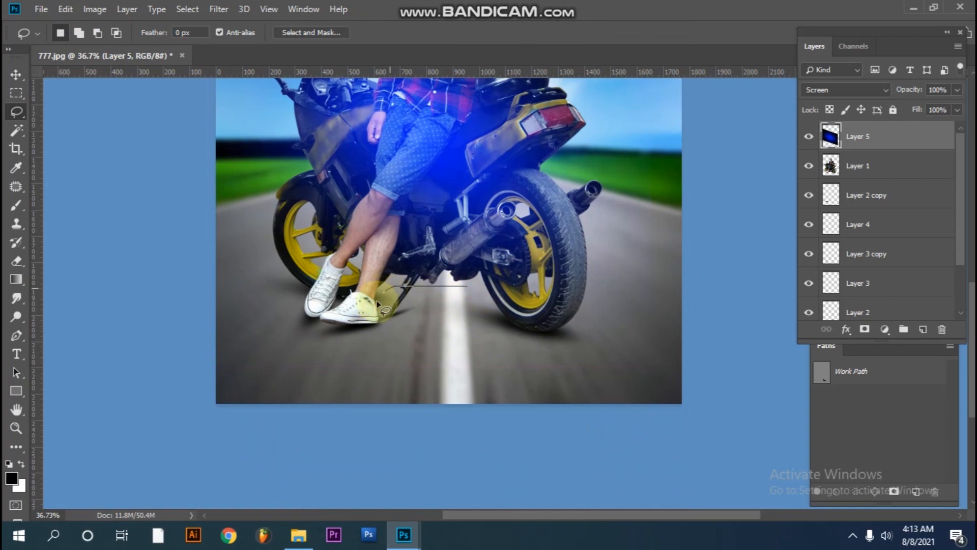
{"action": "scroll", "coordinate": [865, 275], "scroll_direction": "down", "scroll_amount": 3}
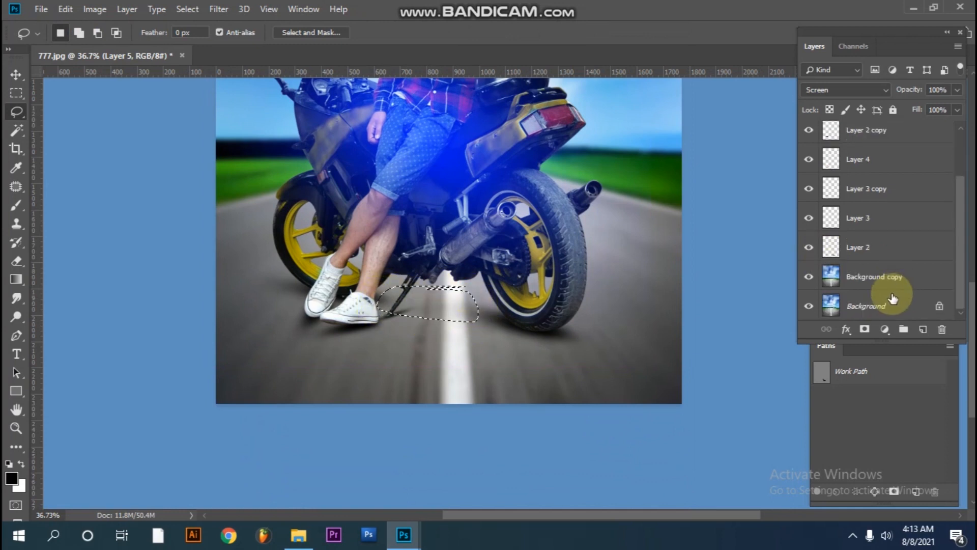
{"action": "left_click", "coordinate": [868, 277]}
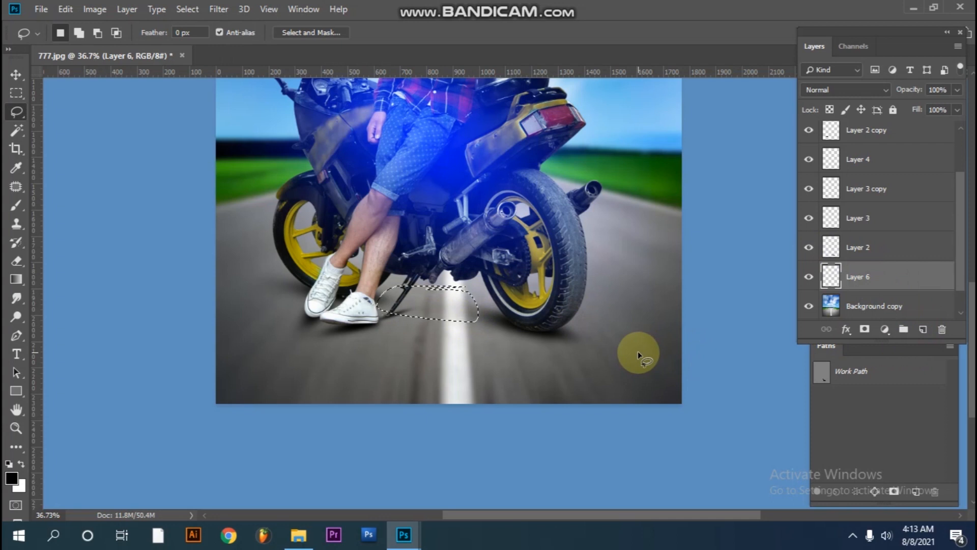
Step: Swap the foreground and background colours, fill the road selection with black on the new layer and deselect it
{"action": "left_click", "coordinate": [22, 479]}
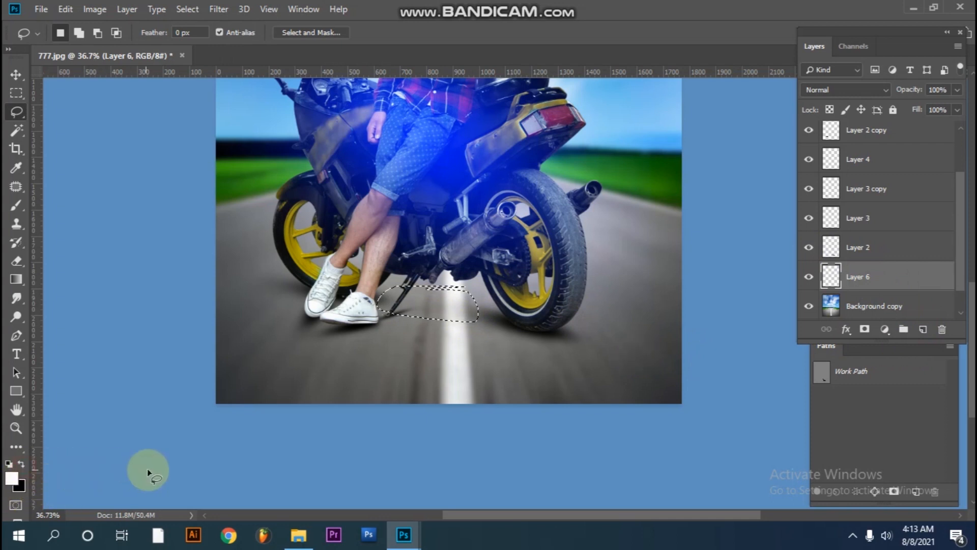
{"action": "key", "text": "ctrl+BackSpace"}
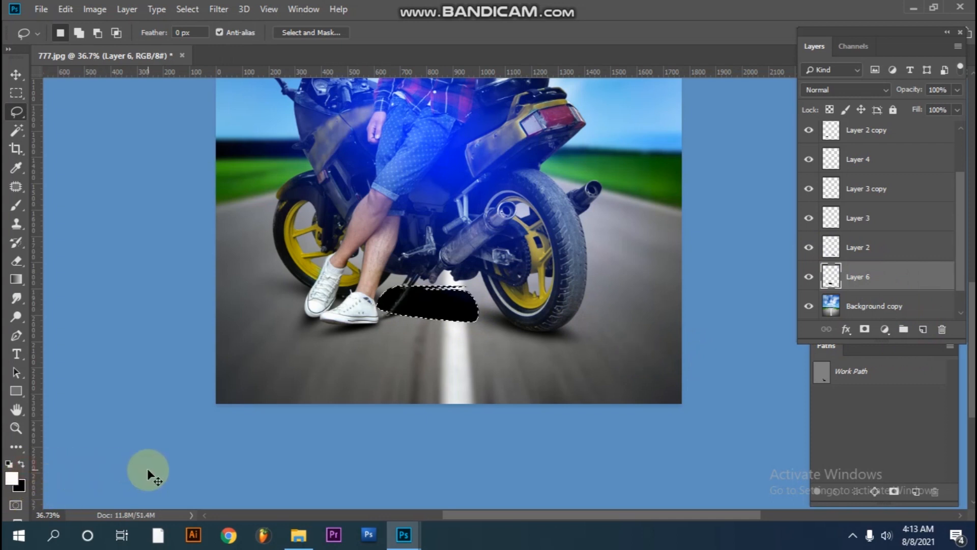
{"action": "key", "text": "ctrl+d"}
Step: Soften the black patch under the motorcycle with a Gaussian Blur of 36.0 pixels radius
{"action": "scroll", "coordinate": [467, 295], "scroll_direction": "up", "scroll_amount": 3}
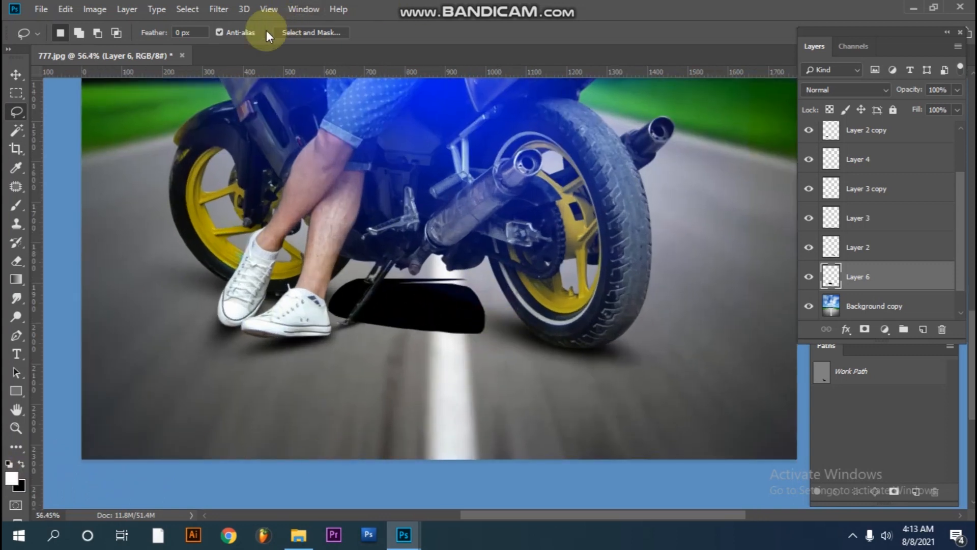
{"action": "left_click", "coordinate": [214, 14]}
{"action": "mouse_move", "coordinate": [382, 166]}
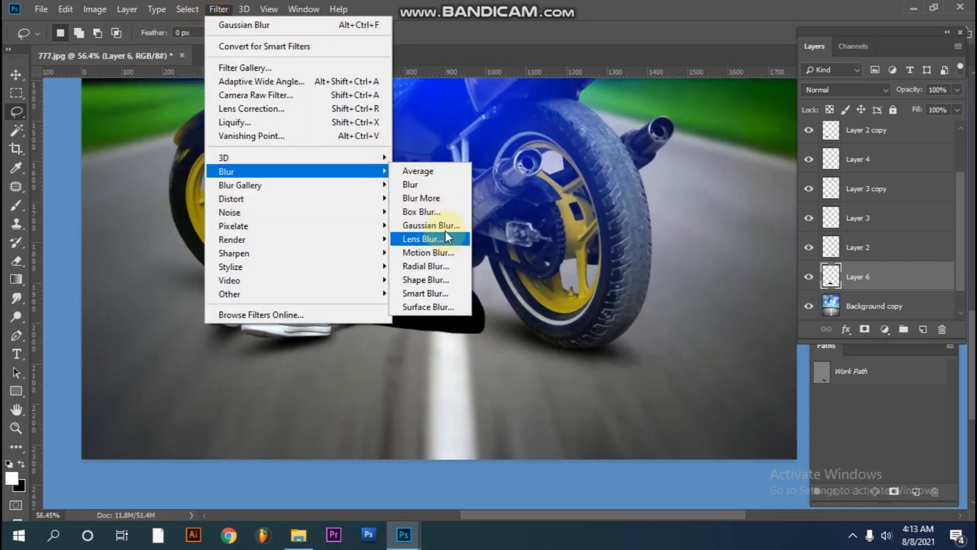
{"action": "left_click", "coordinate": [441, 227]}
{"action": "left_click_drag", "start_coordinate": [766, 284], "coordinate": [779, 283]}
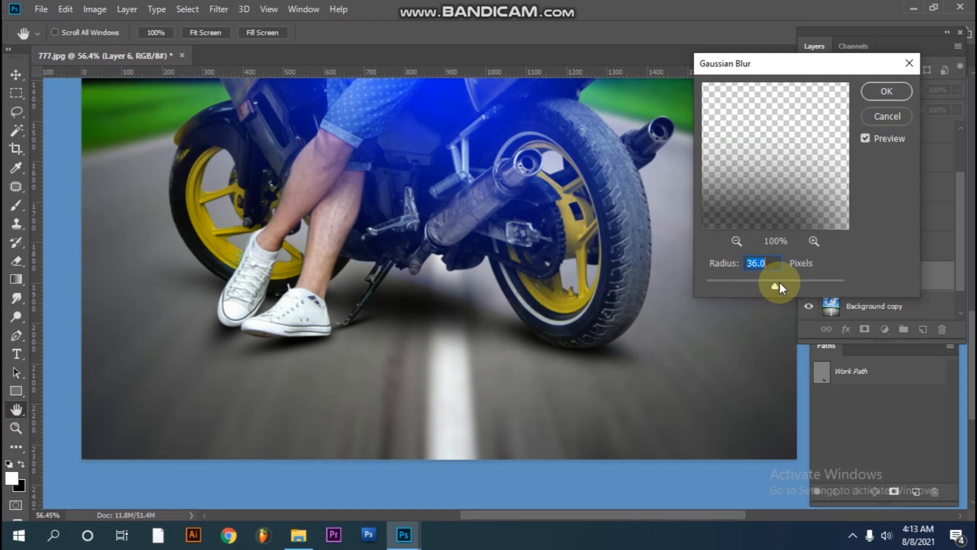
{"action": "left_click", "coordinate": [890, 94]}
Step: Adjust the blurred shadow beneath the motorcycle with Free Transform and apply the change
{"action": "scroll", "coordinate": [484, 321], "scroll_direction": "down", "scroll_amount": 6}
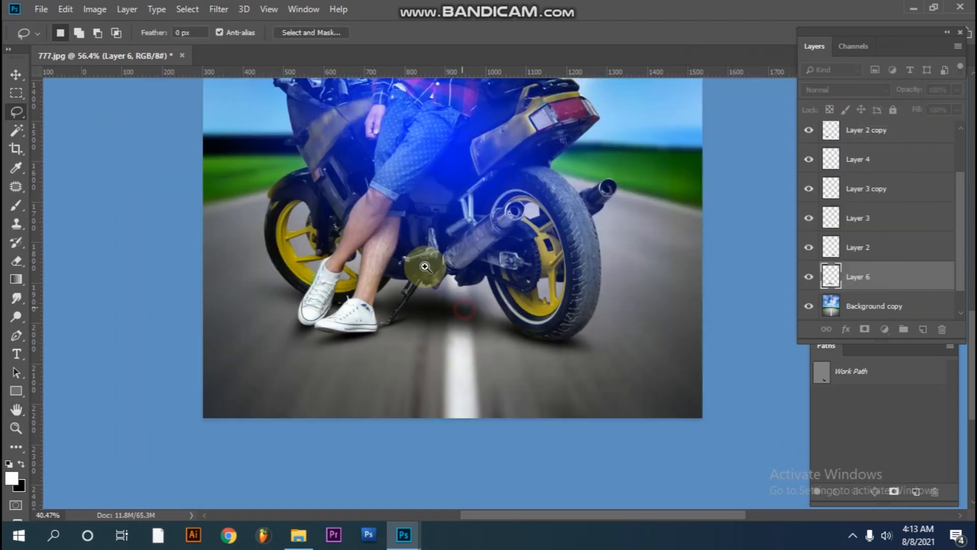
{"action": "key", "text": "ctrl+t"}
{"action": "left_click_drag", "start_coordinate": [477, 320], "coordinate": [483, 320]}
{"action": "key", "text": "Return"}
{"action": "right_click", "coordinate": [492, 332], "text": "ctrl"}
{"action": "left_click", "coordinate": [518, 314]}
{"action": "scroll", "coordinate": [561, 388], "scroll_direction": "down", "scroll_amount": 3}
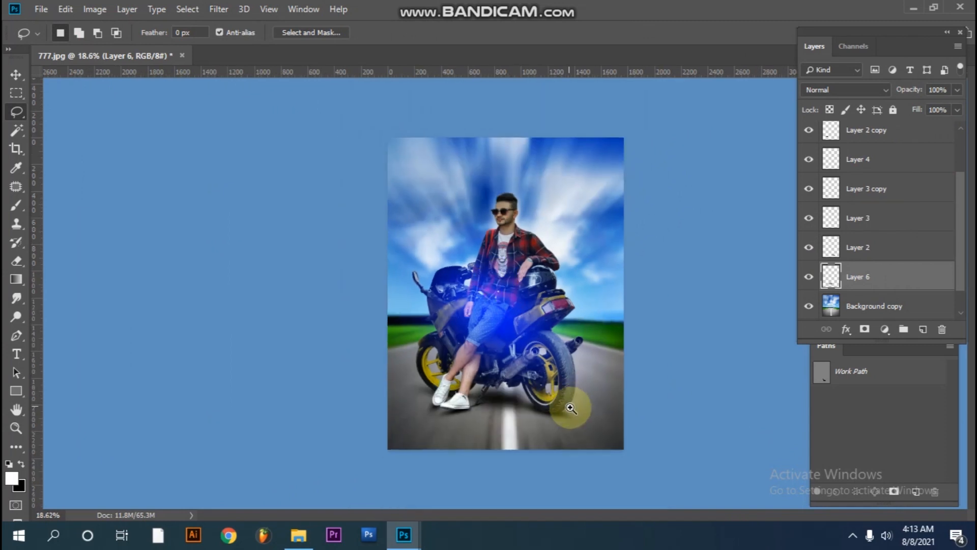
Step: Examine the whole composite and its close-up areas, checking the ground shadow and the blue glow on the man and motorcycle
{"action": "left_click_drag", "start_coordinate": [593, 368], "coordinate": [594, 339]}
{"action": "left_click_drag", "start_coordinate": [544, 204], "coordinate": [658, 362]}
{"action": "left_click_drag", "start_coordinate": [672, 402], "coordinate": [555, 303]}
{"action": "key", "text": "ctrl+0"}
{"action": "left_click_drag", "start_coordinate": [535, 188], "coordinate": [617, 273]}
{"action": "left_click_drag", "start_coordinate": [549, 173], "coordinate": [571, 266]}
{"action": "left_click_drag", "start_coordinate": [621, 364], "coordinate": [442, 242]}
{"action": "left_click_drag", "start_coordinate": [490, 311], "coordinate": [464, 297]}
{"action": "left_click_drag", "start_coordinate": [586, 294], "coordinate": [618, 310]}
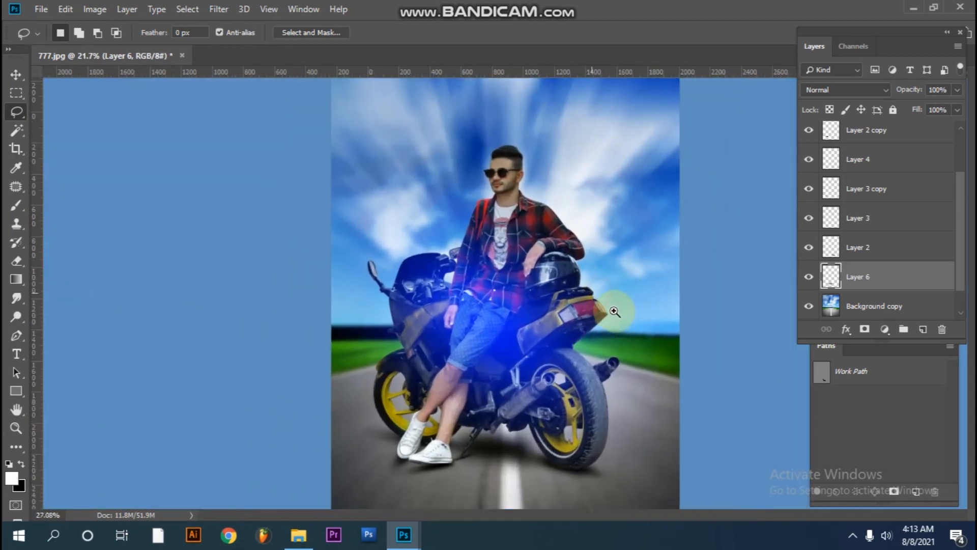